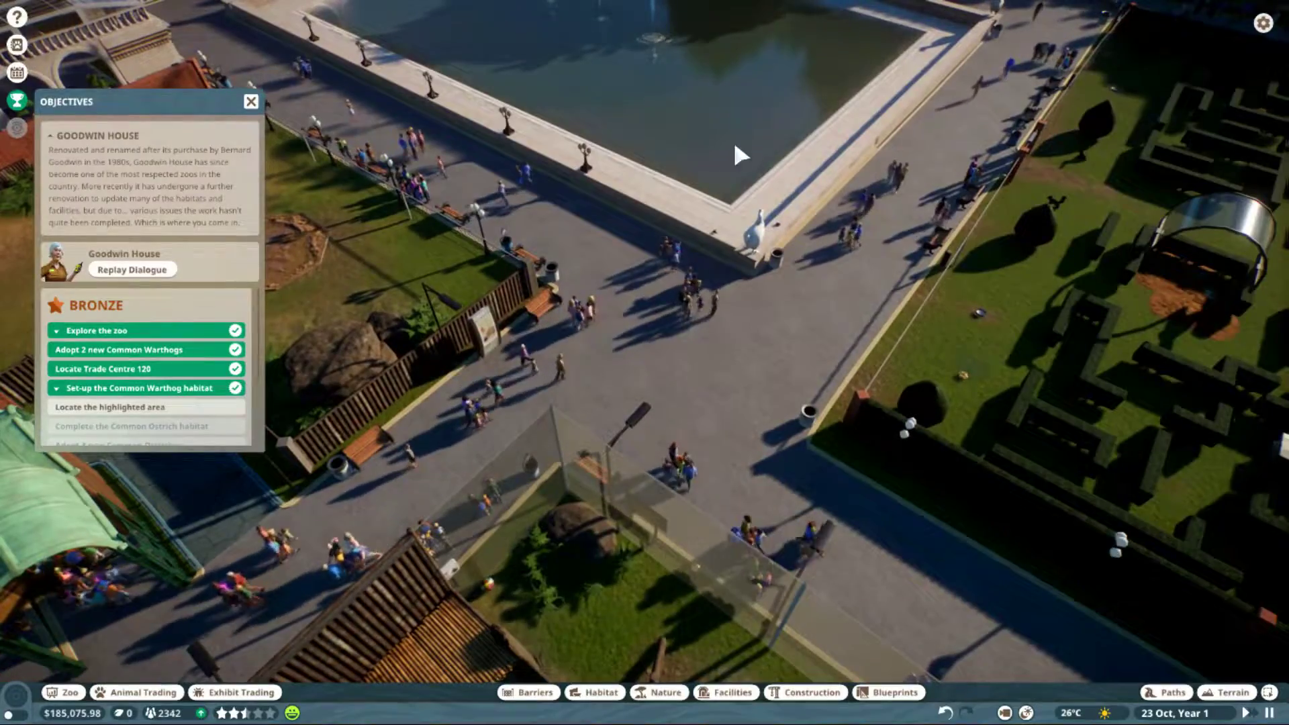
Move the view from the pond to the highlighted habitat area with its partial brick wall.
middle_click(732, 138)
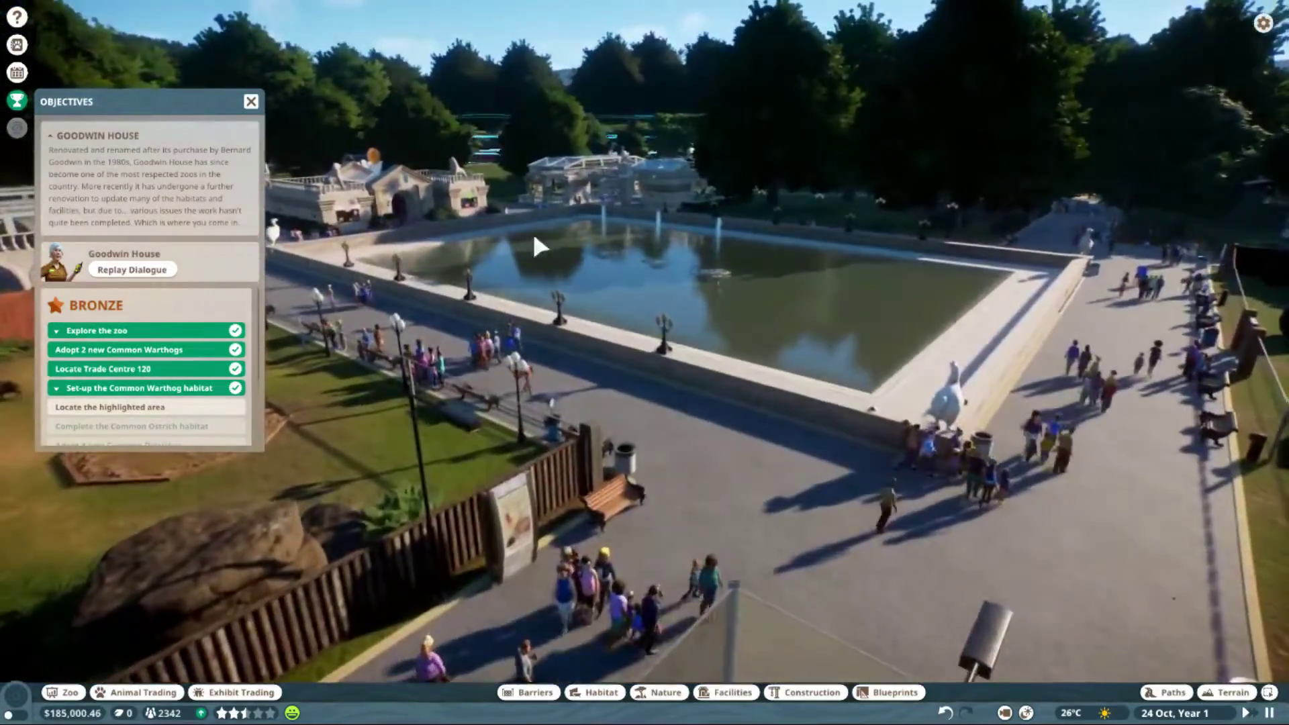
scroll(531, 244, up, 5)
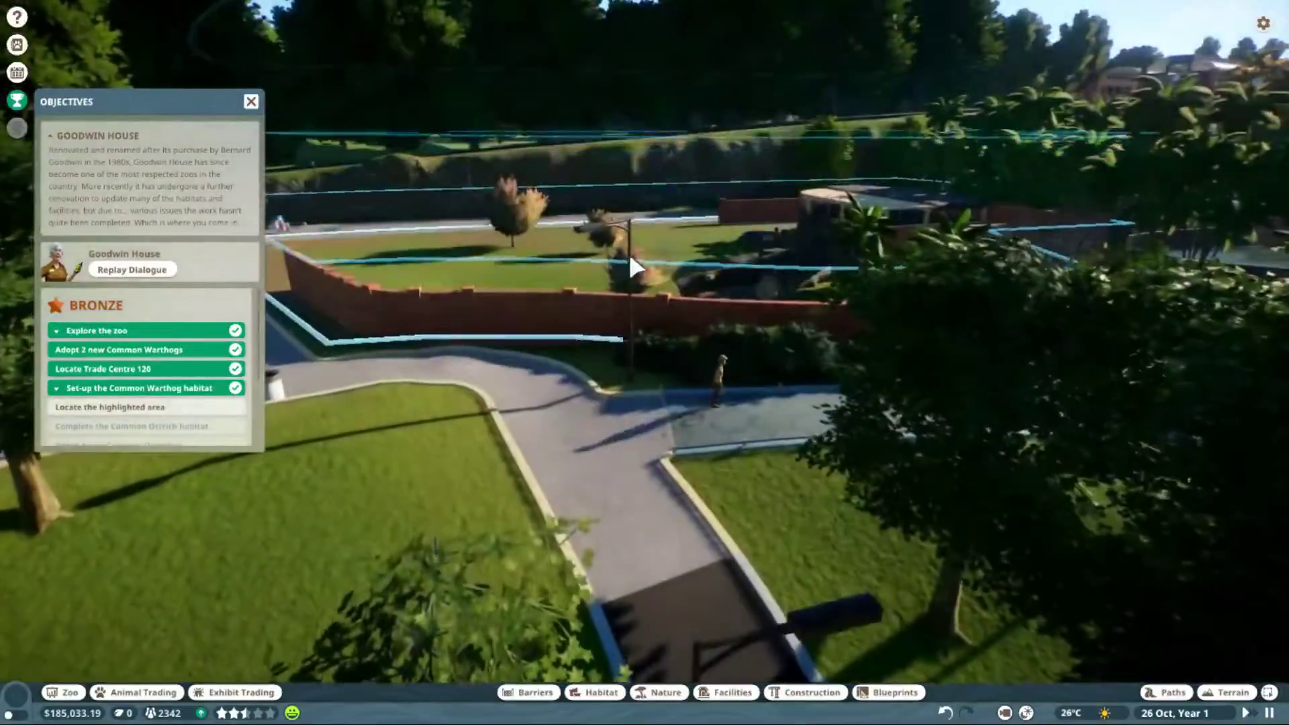
scroll(635, 266, up, 5)
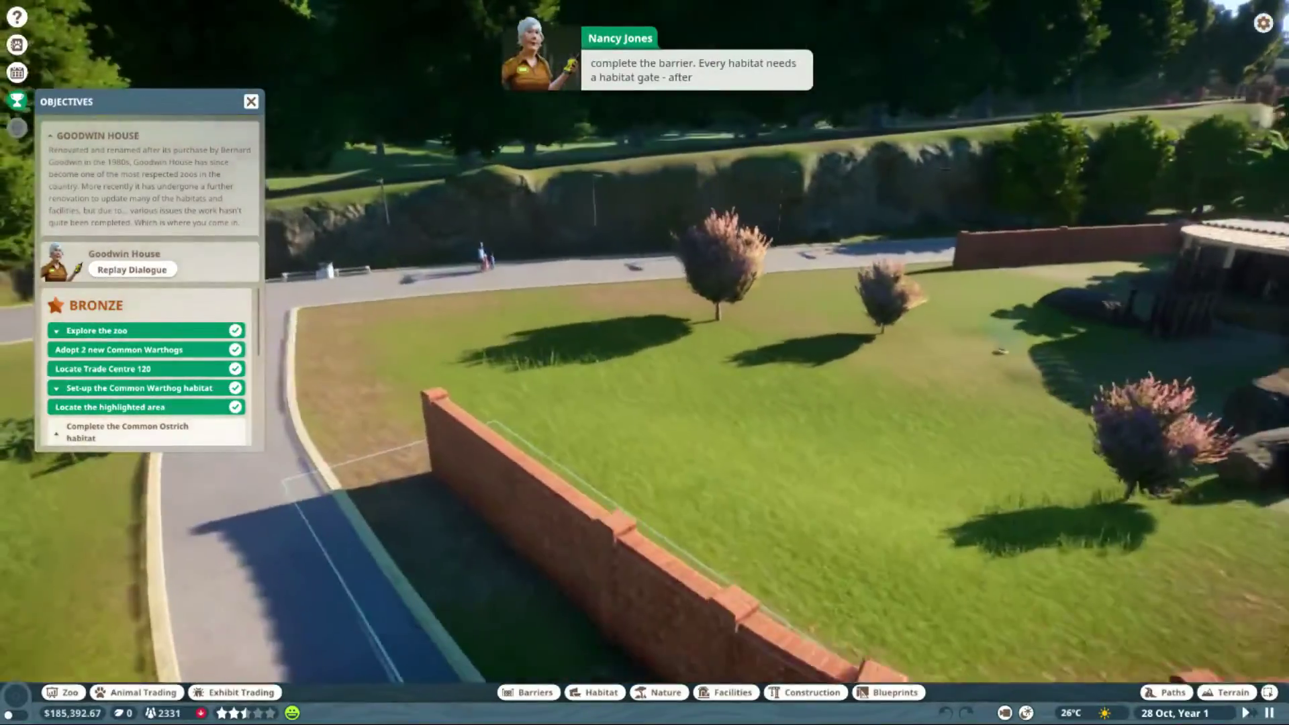
scroll(638, 264, up, 2)
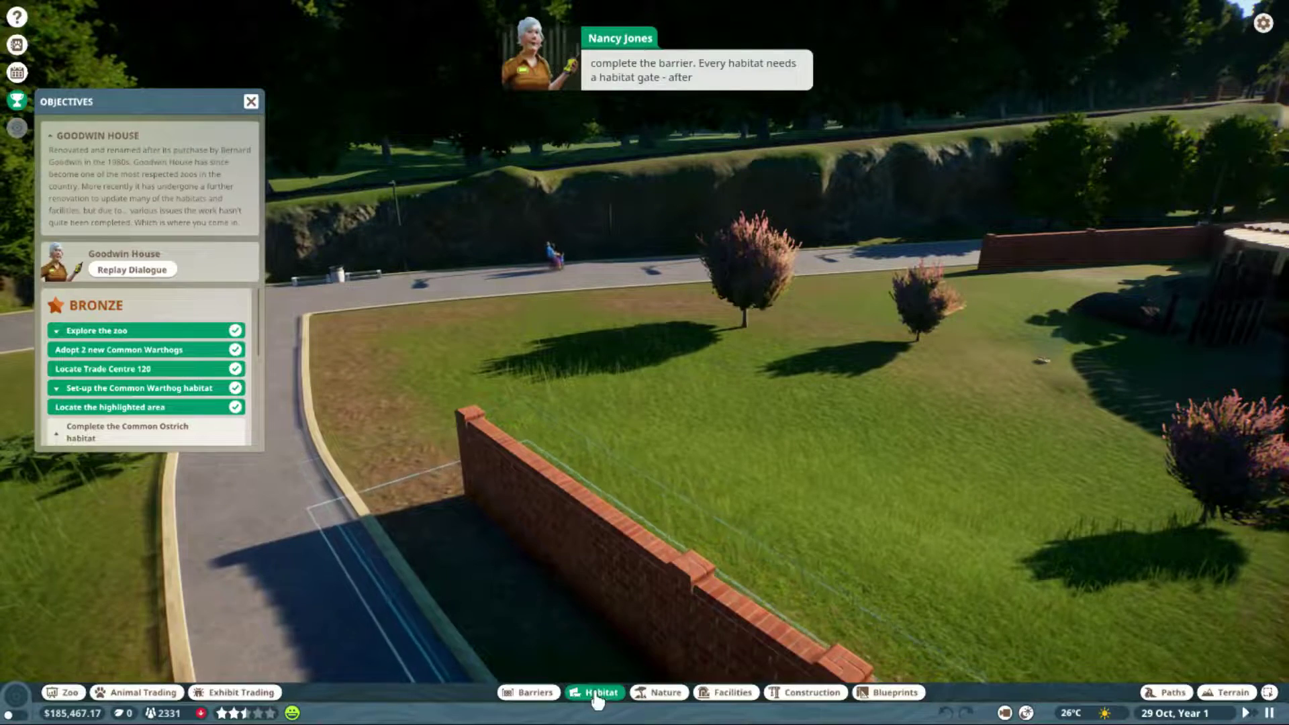
Start a brick barrier from the existing habitat wall and place its first section.
click(597, 693)
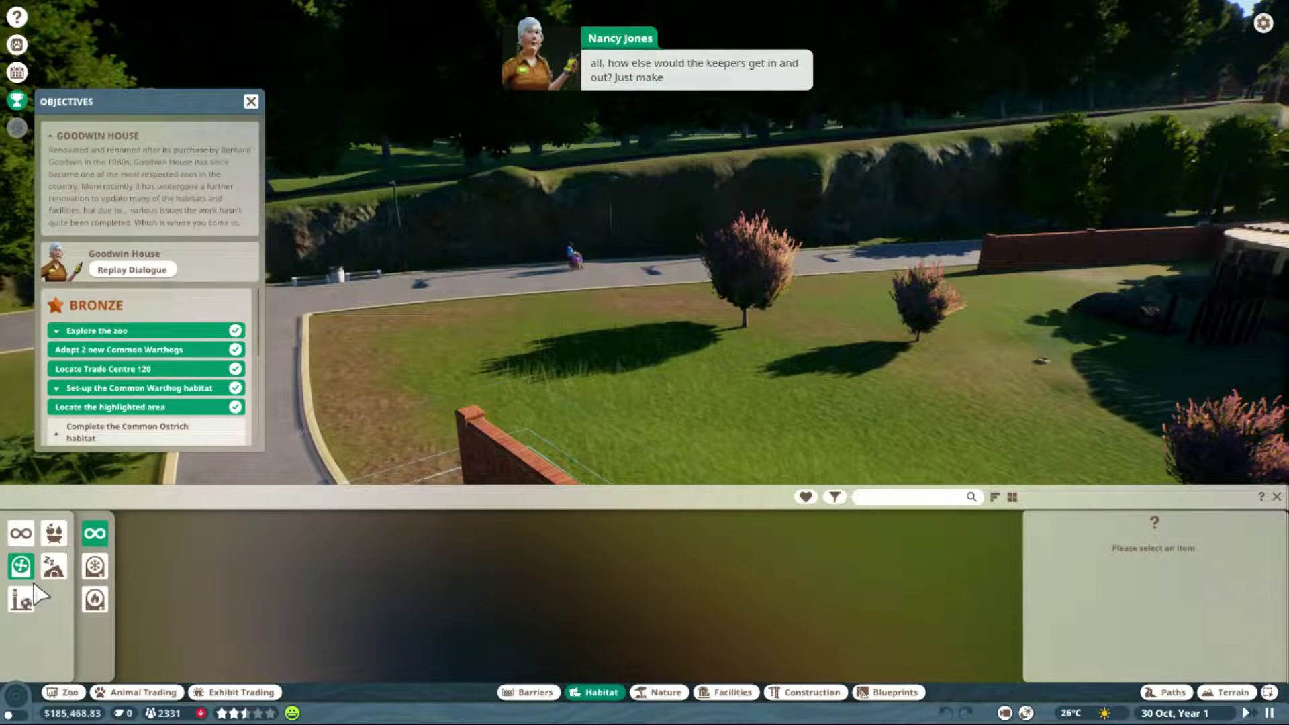
click(527, 693)
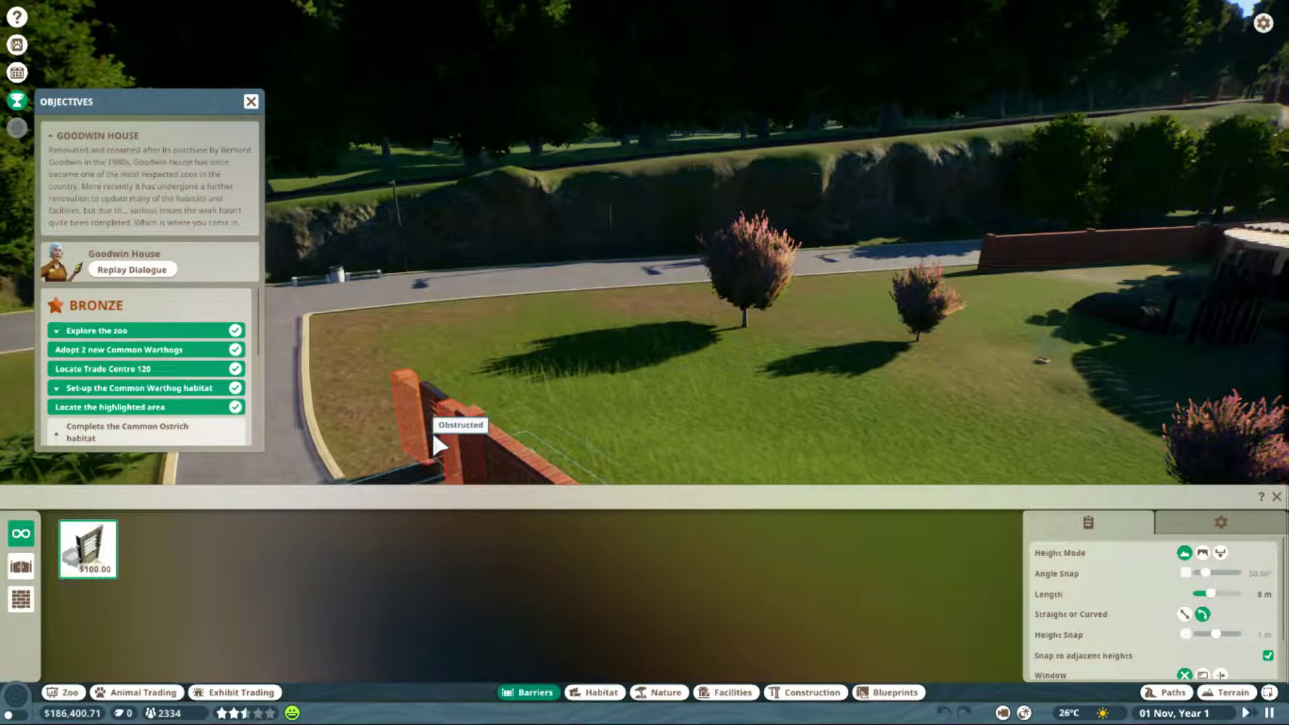
click(471, 446)
click(475, 453)
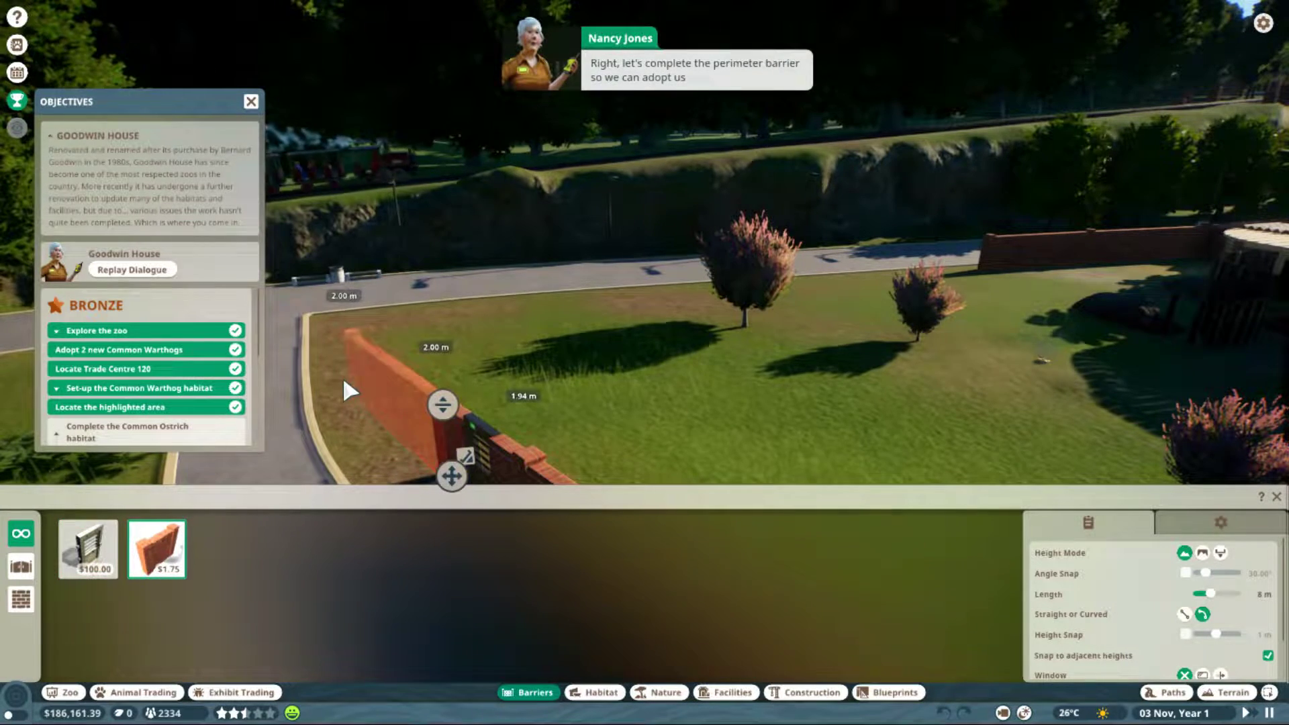
Add more brick wall sections curving along the path edge.
click(338, 380)
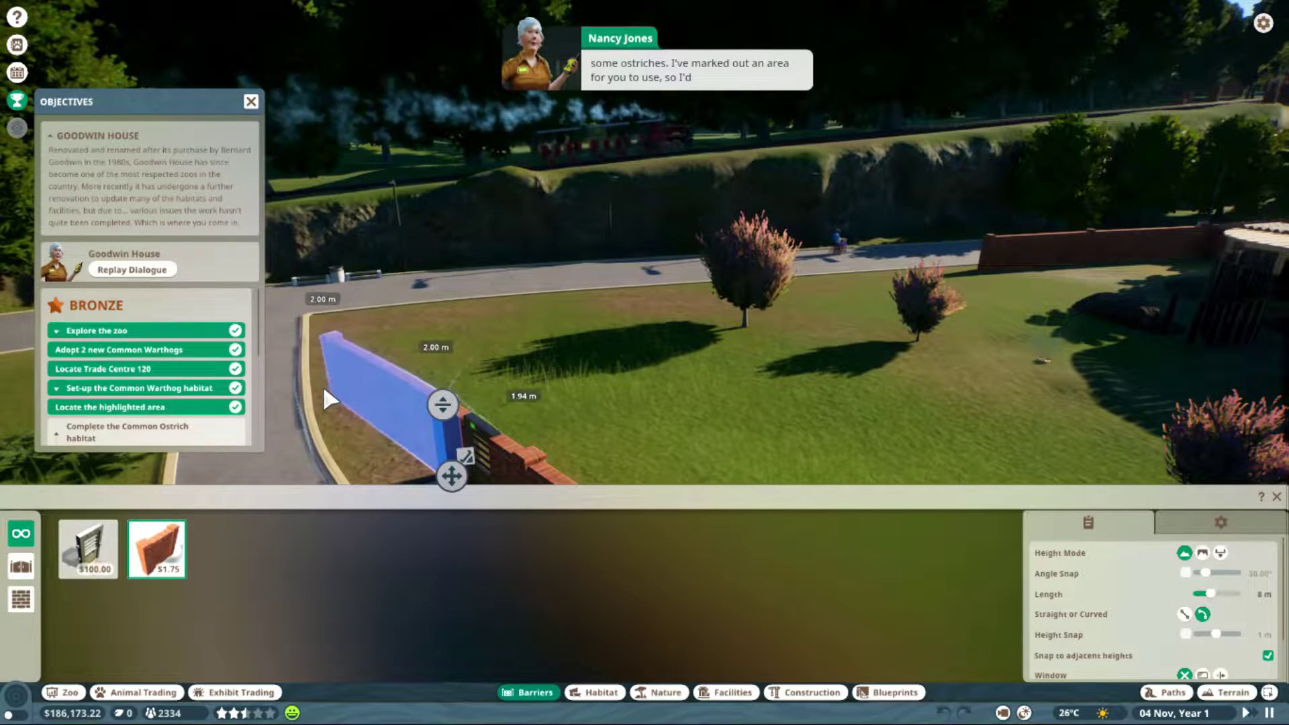
click(443, 428)
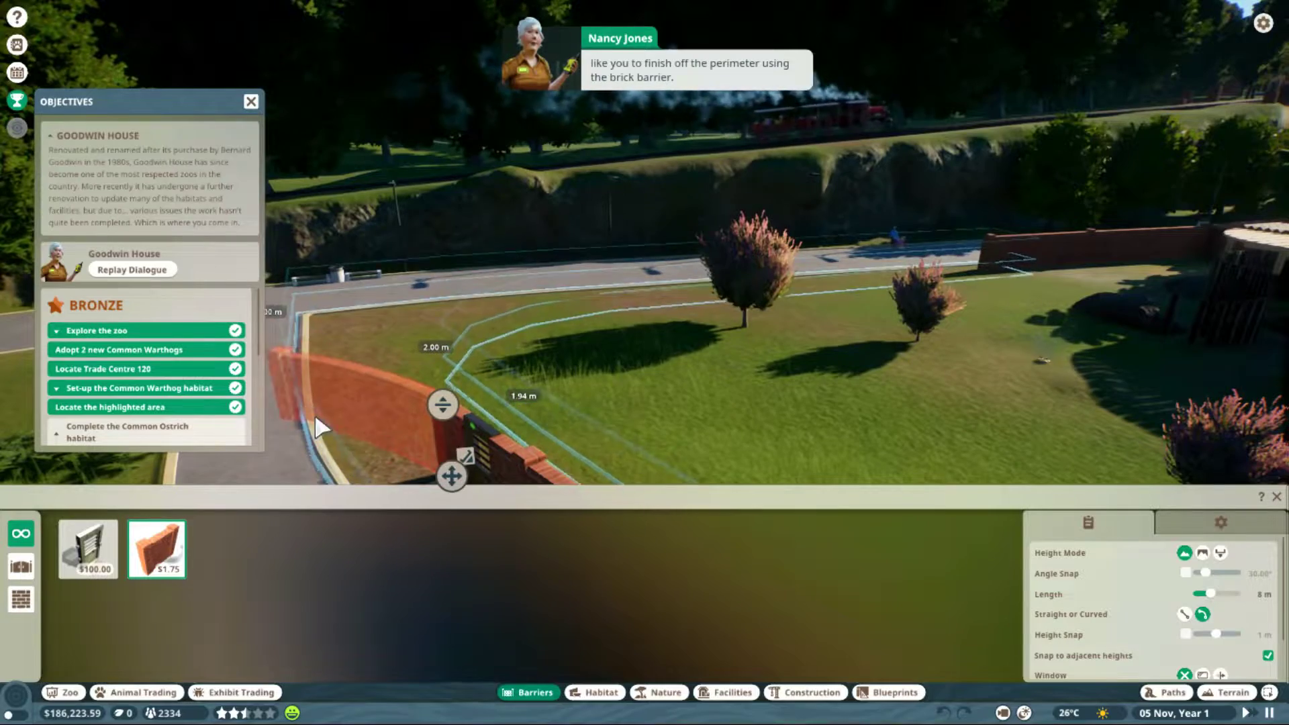
click(360, 429)
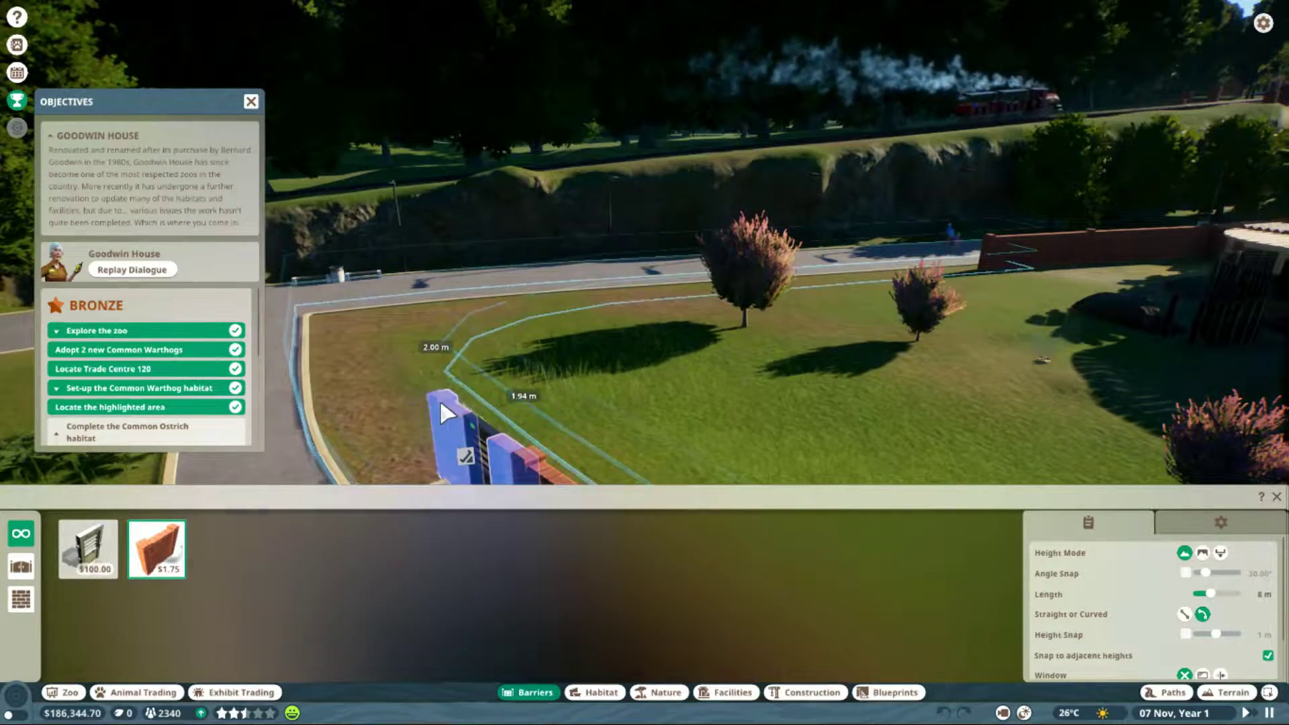
scroll(415, 435, down, 3)
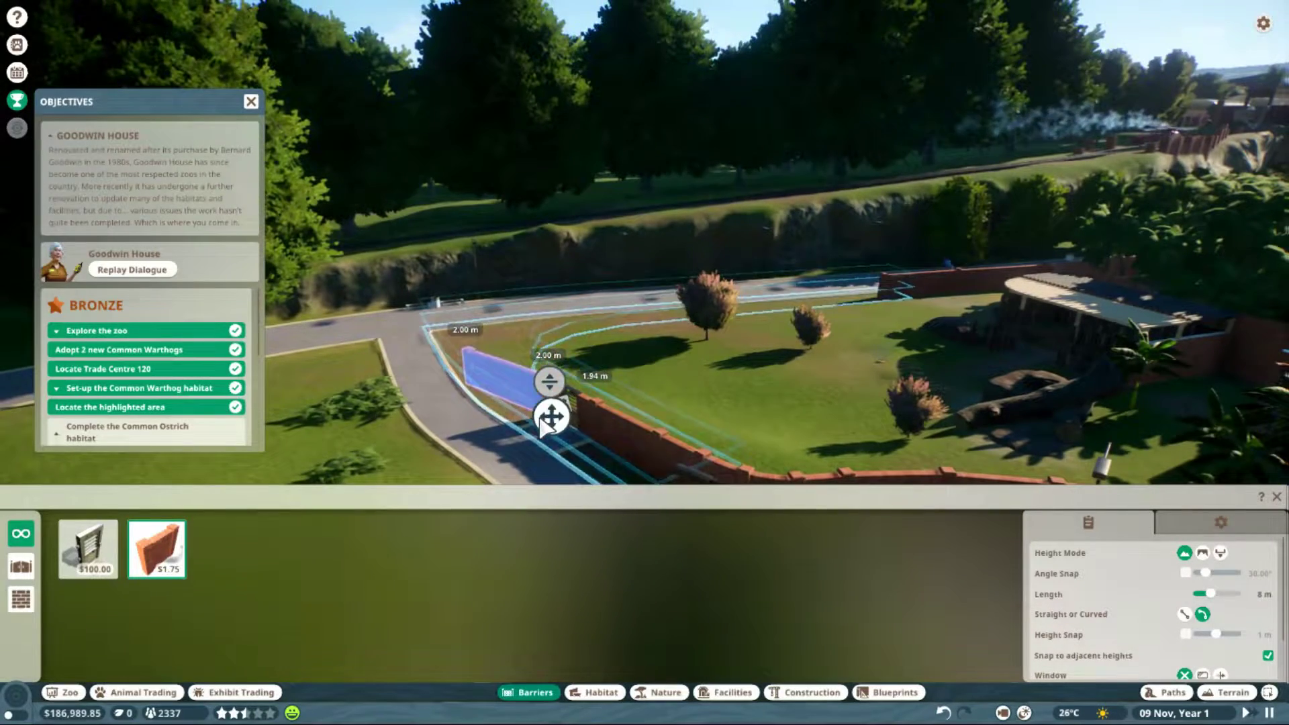
click(582, 455)
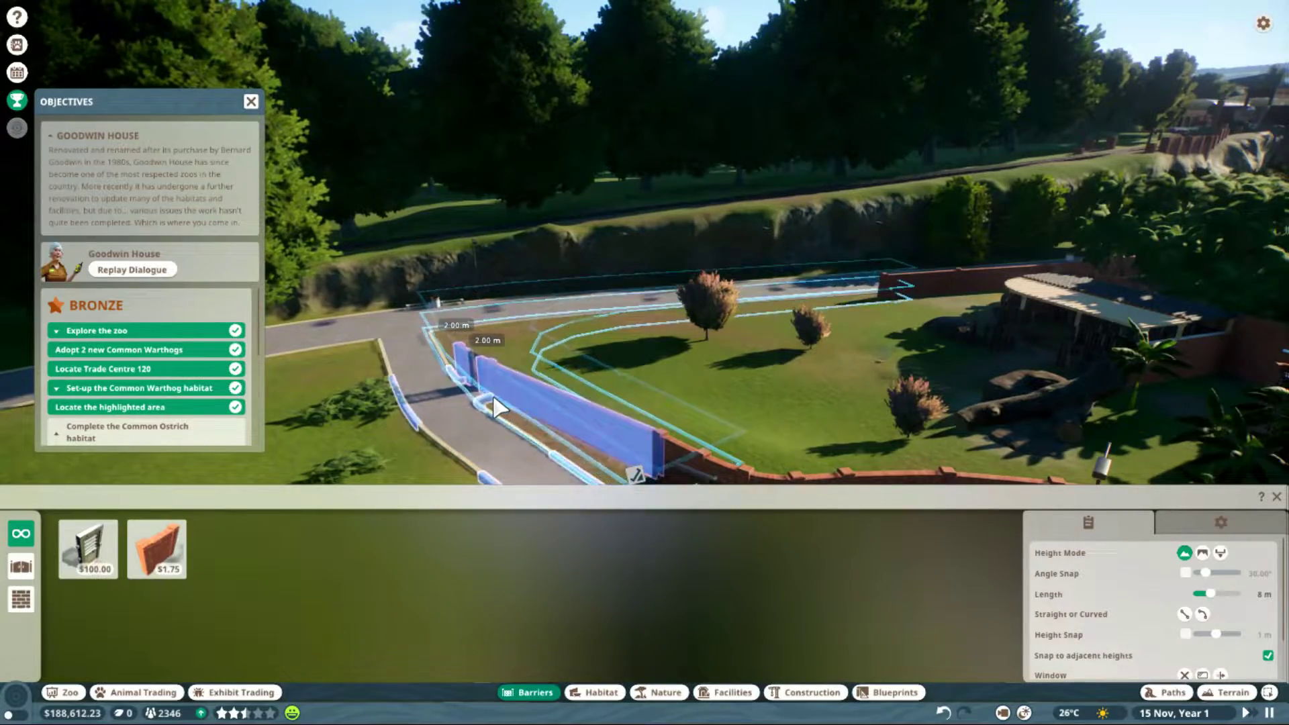
Place a brick wall section, check it, then undo it.
click(494, 408)
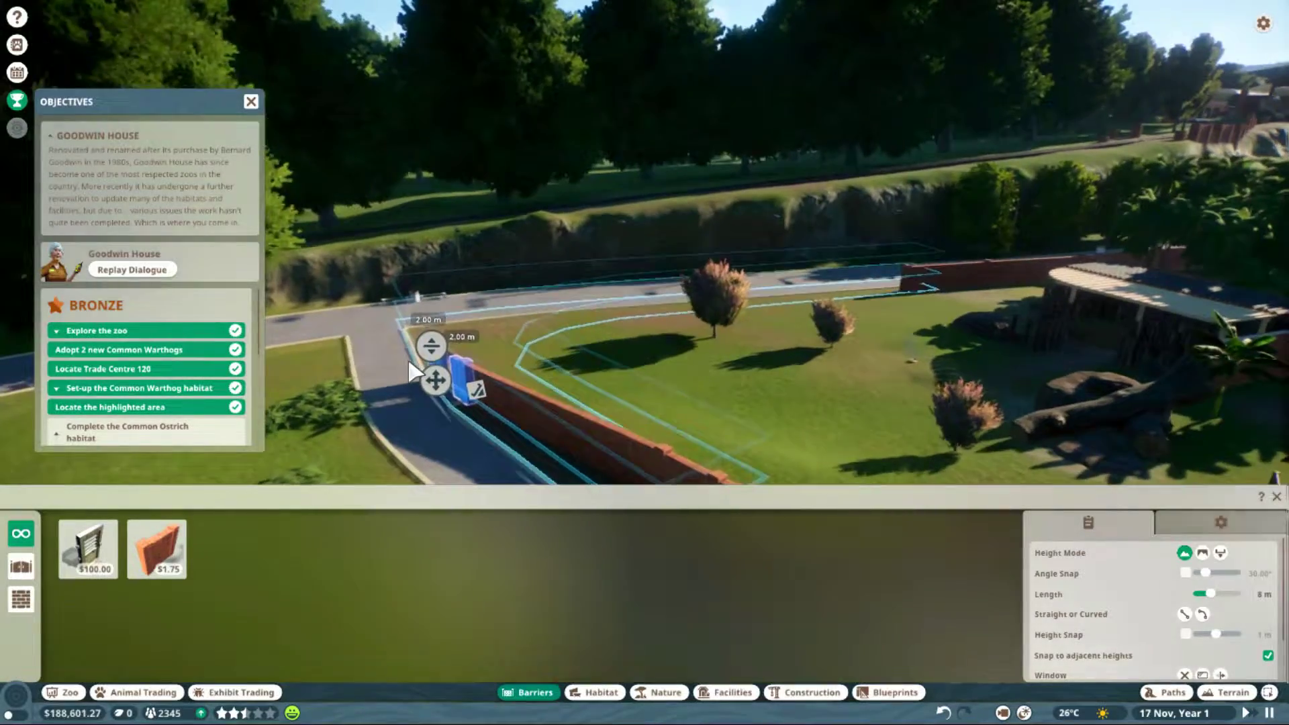
key(q)
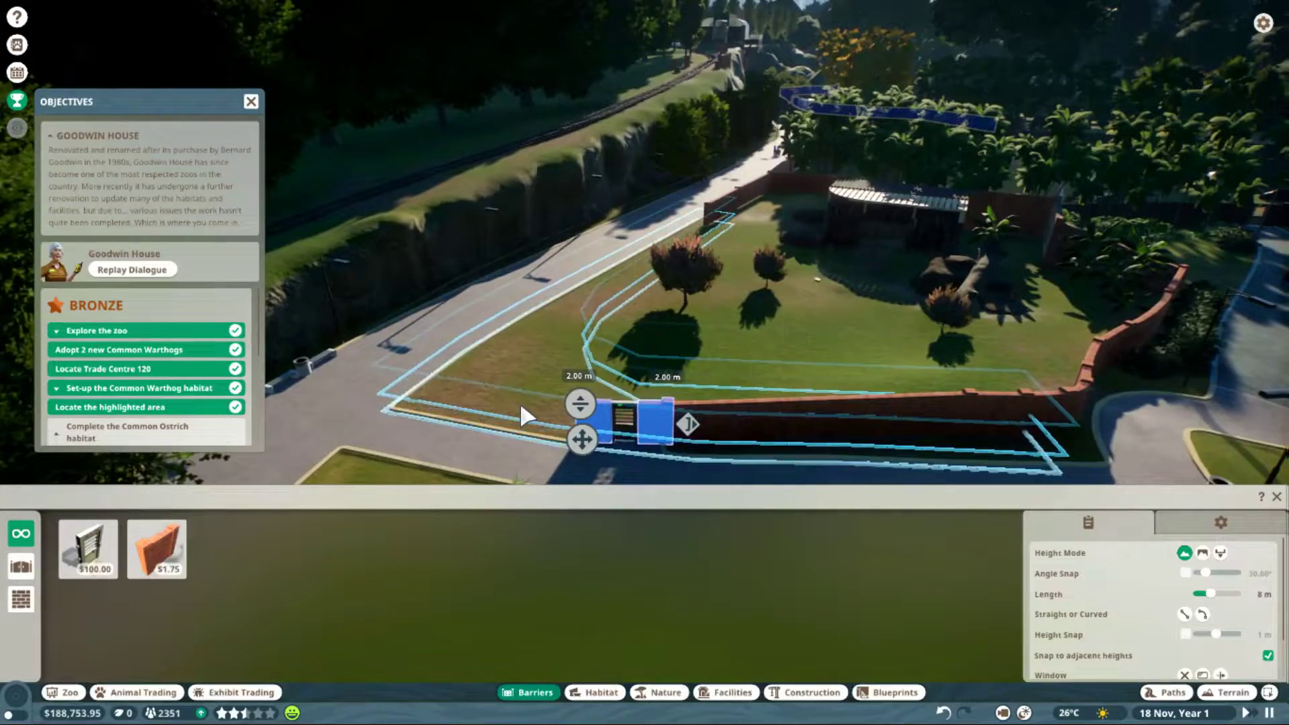
key(ctrl+z)
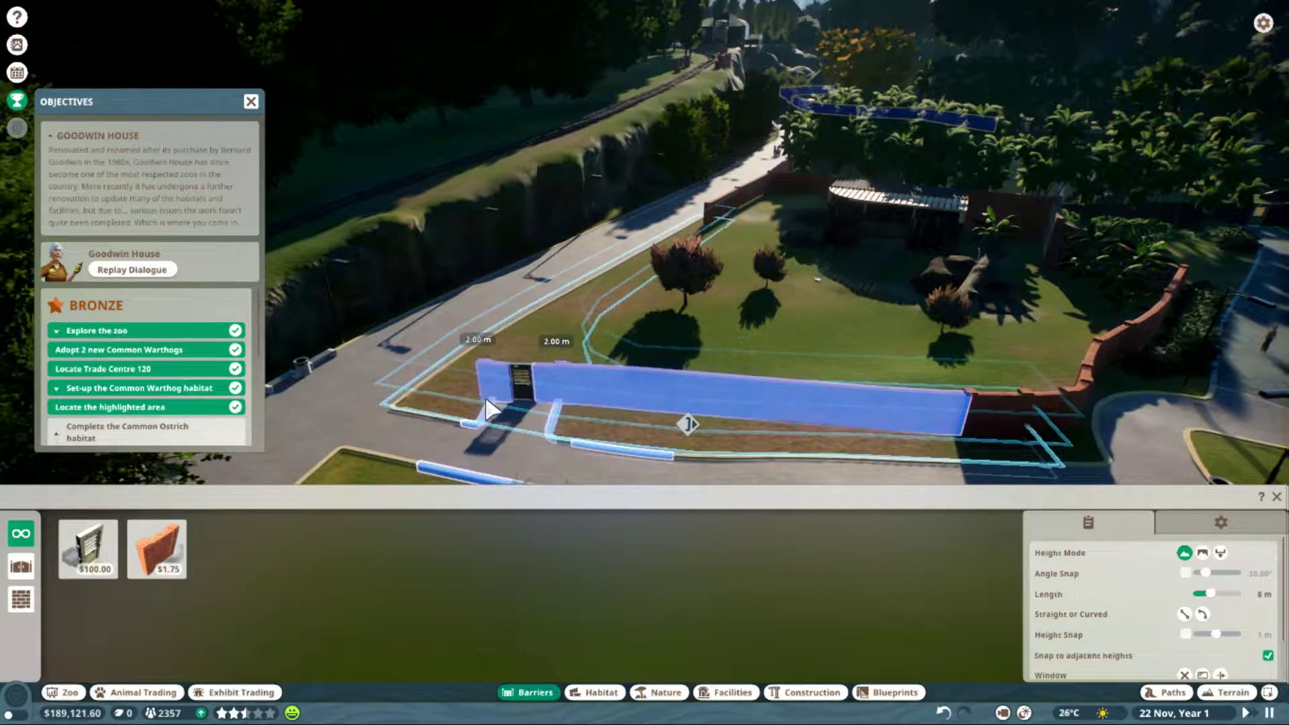
Drag one long brick wall along the path side, then close barrier building.
click(493, 403)
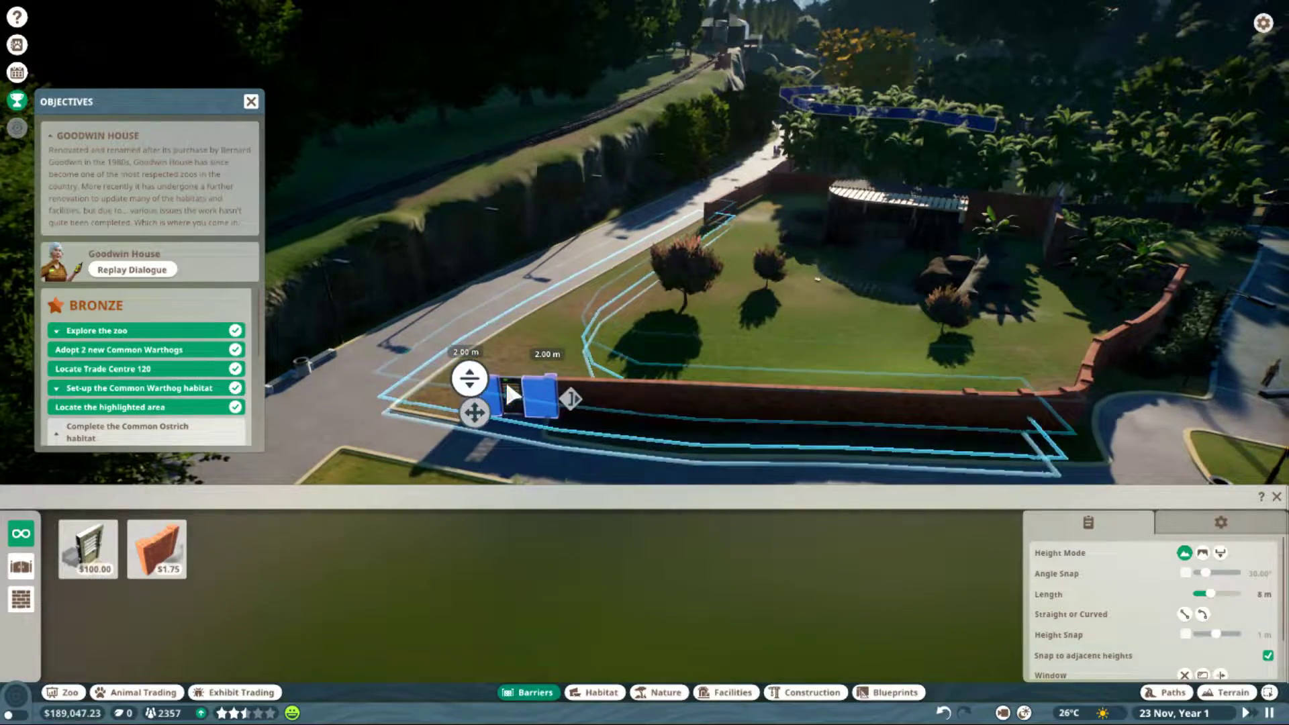
drag(570, 400, 785, 414)
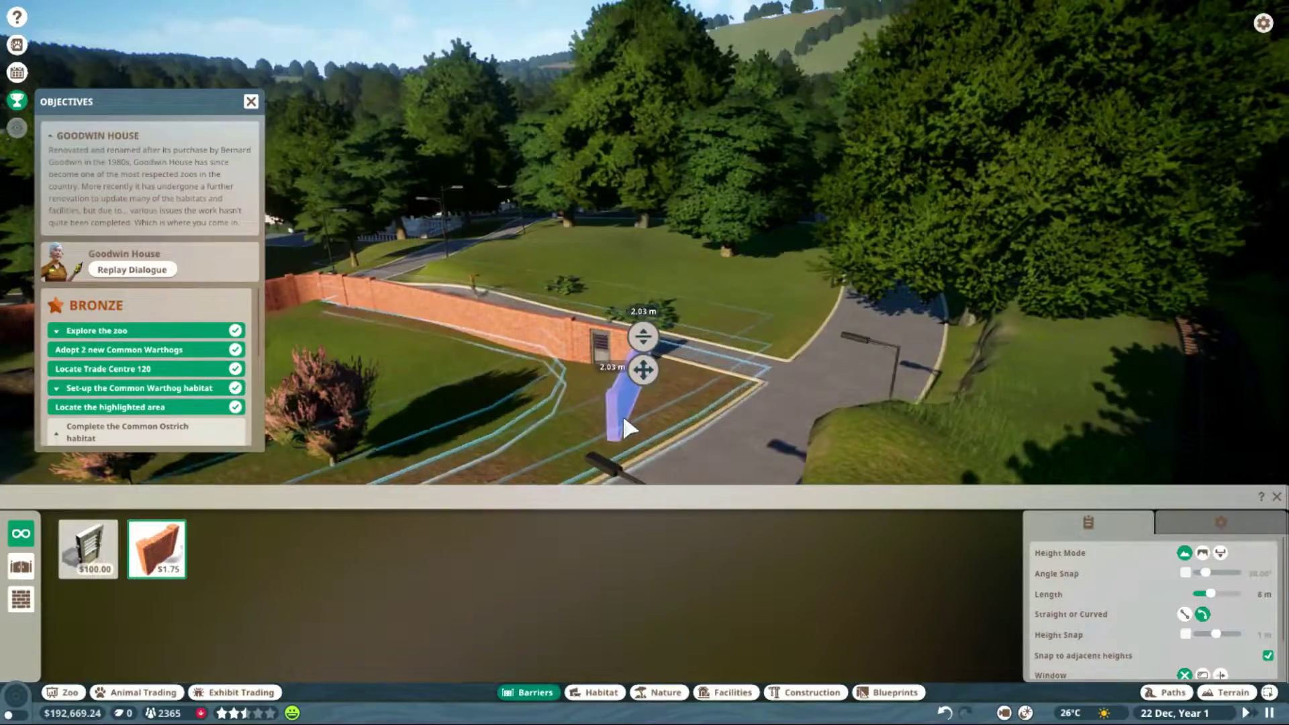
key(q)
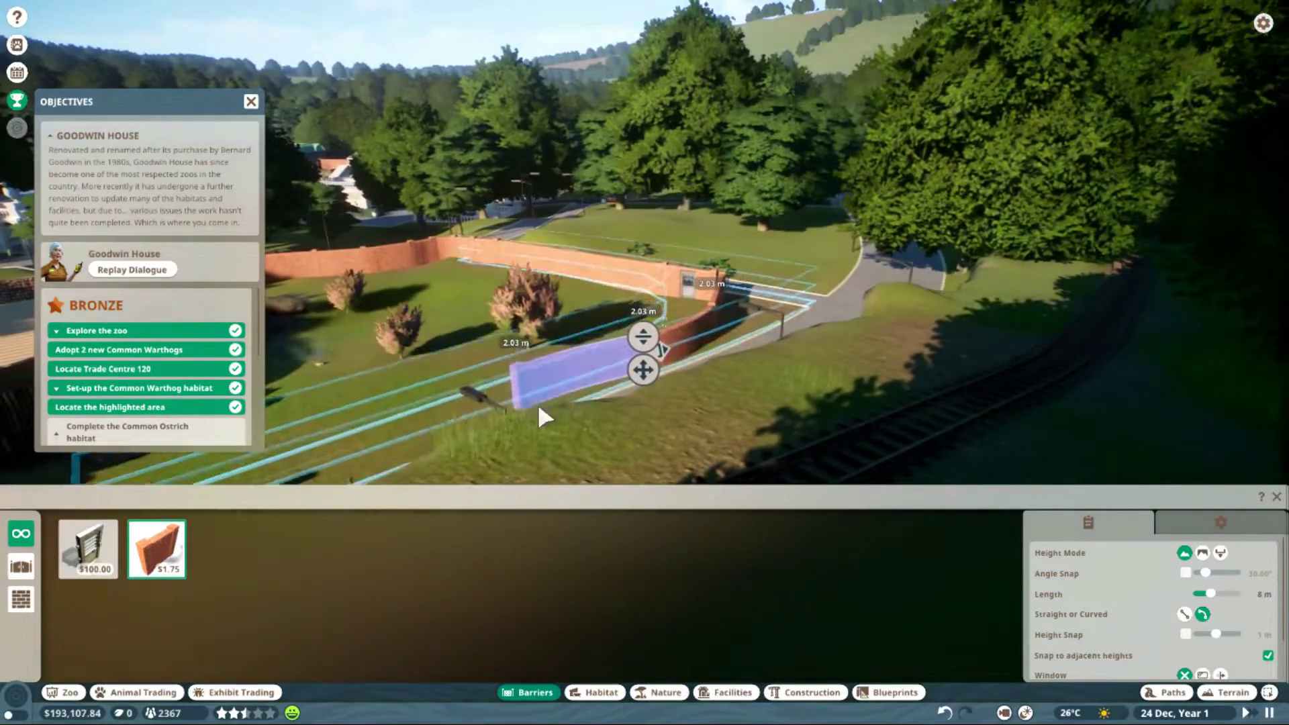
key(q)
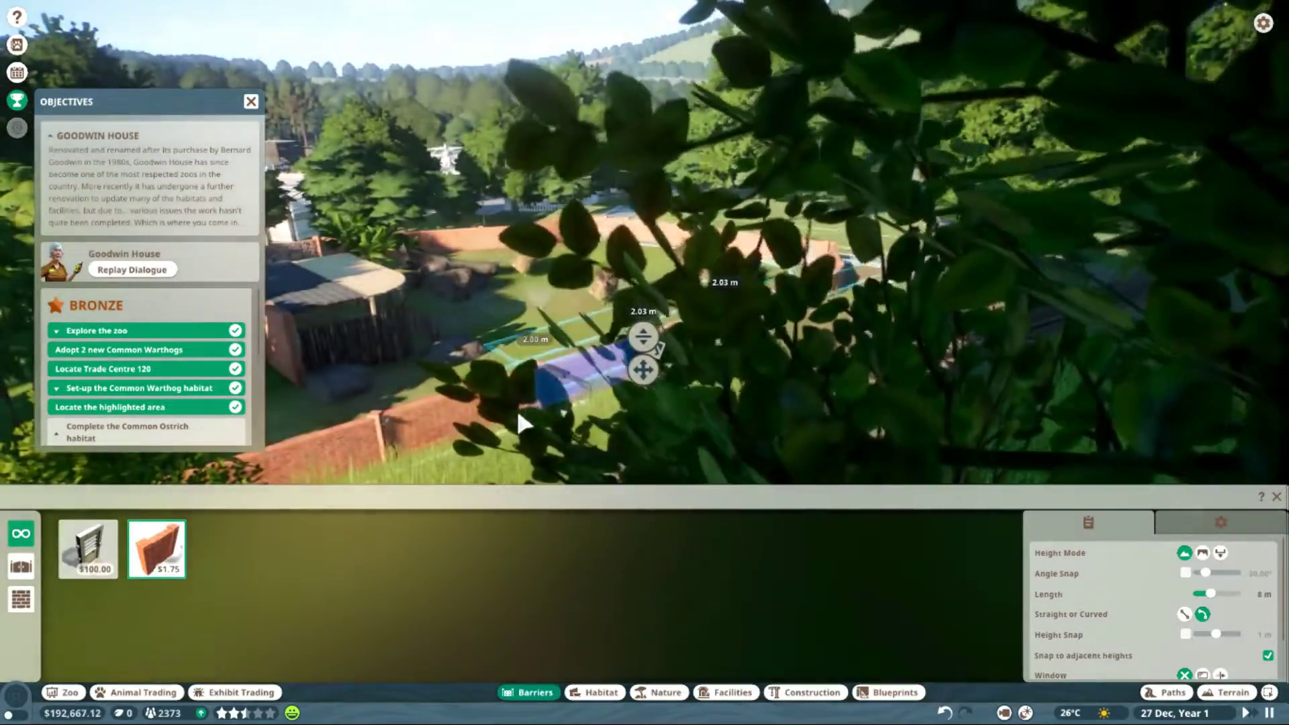
scroll(516, 412, down, 5)
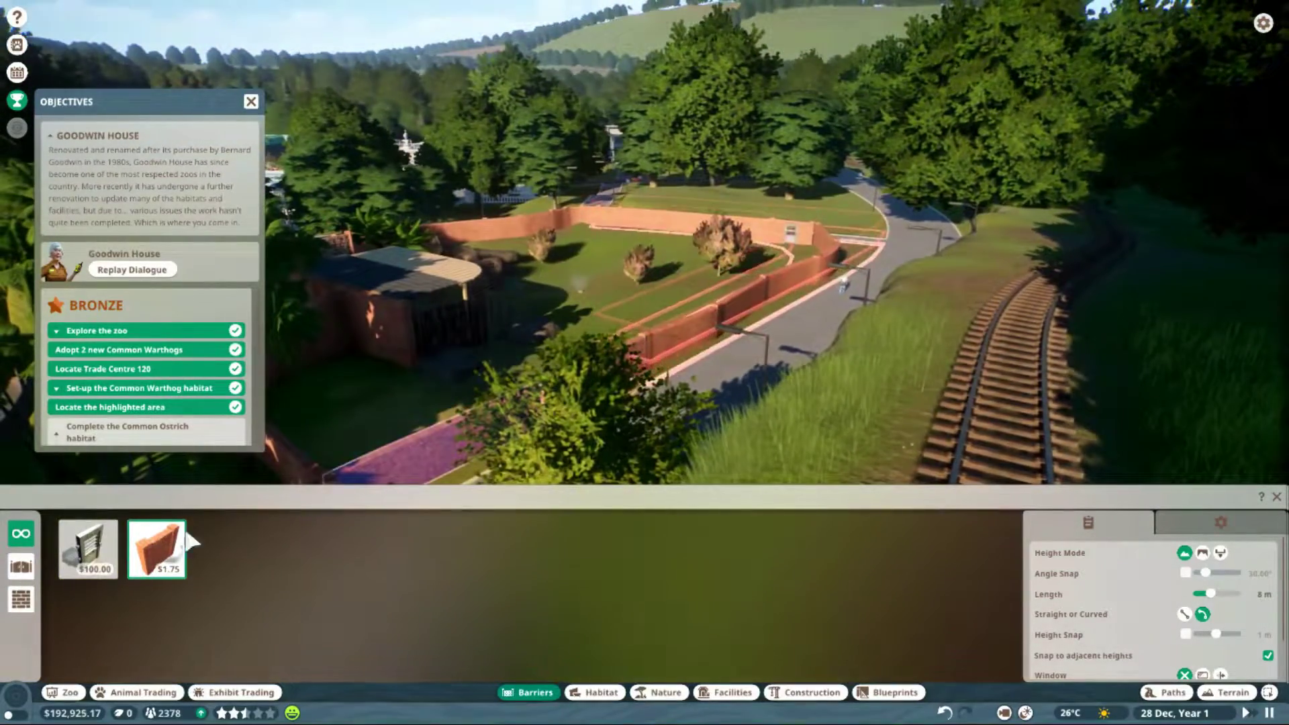
click(527, 692)
key(q)
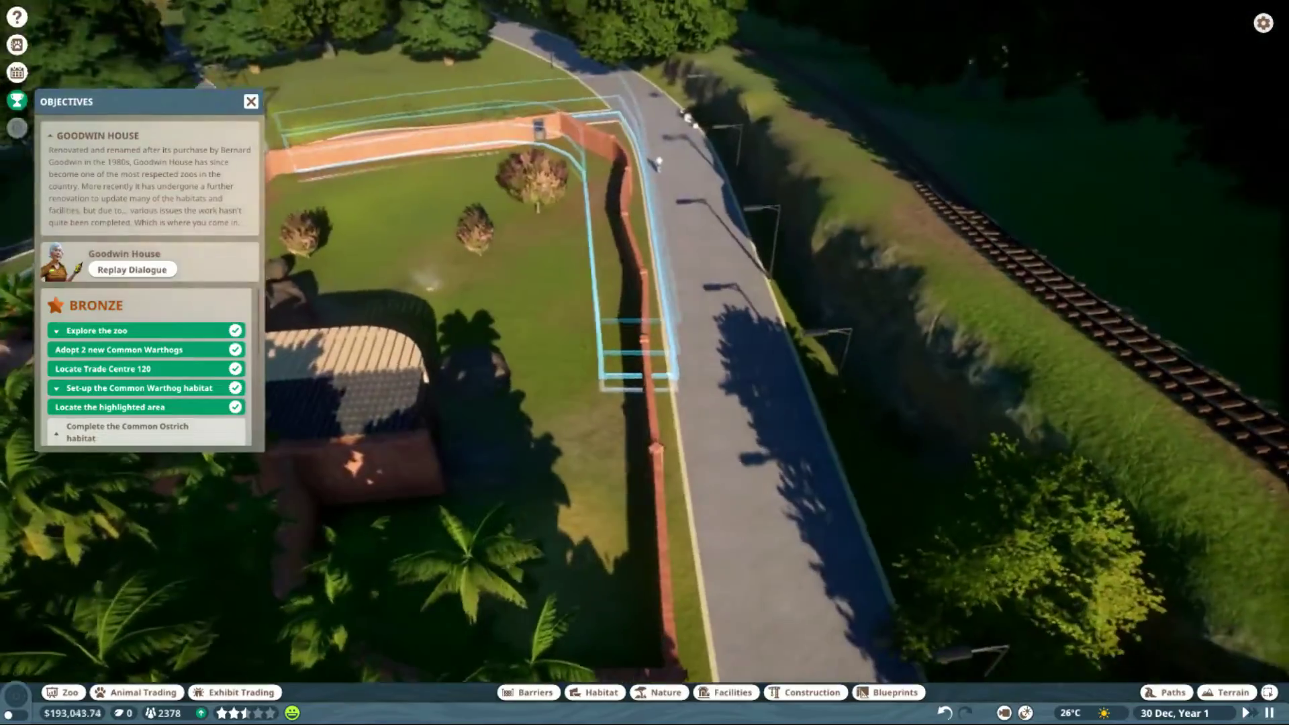
key(q)
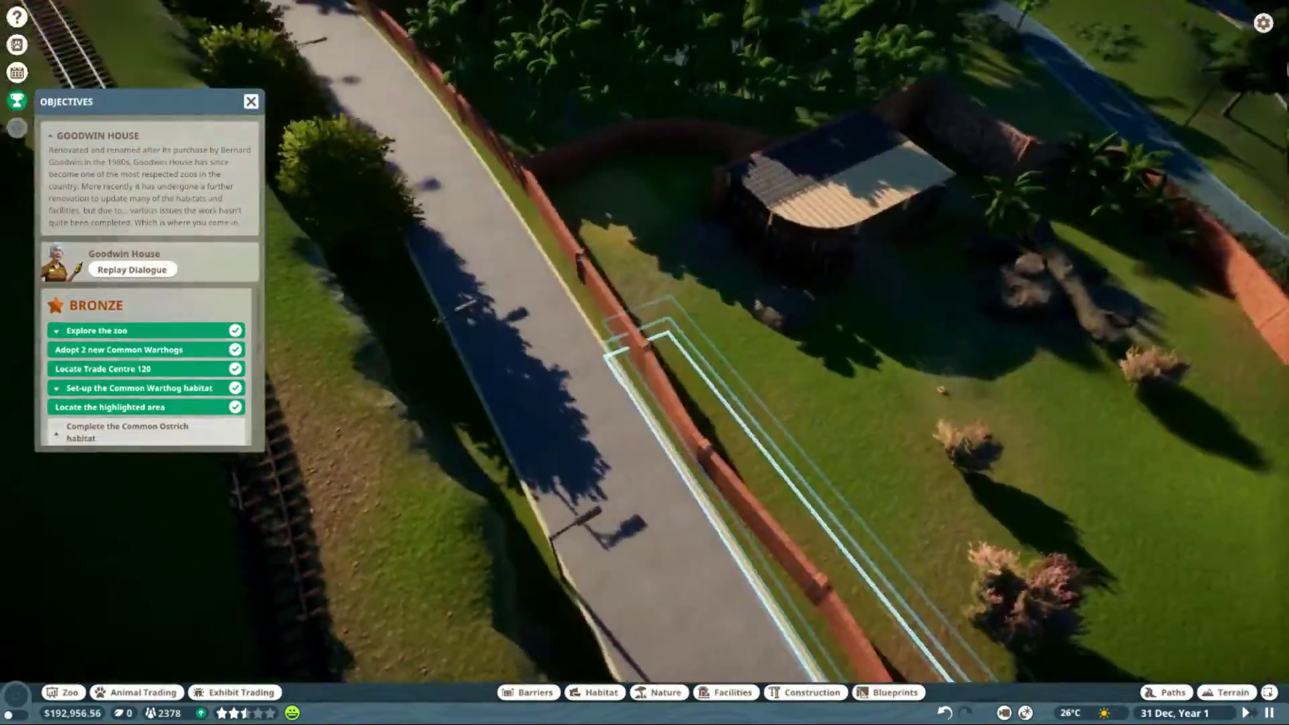
scroll(611, 440, up, 8)
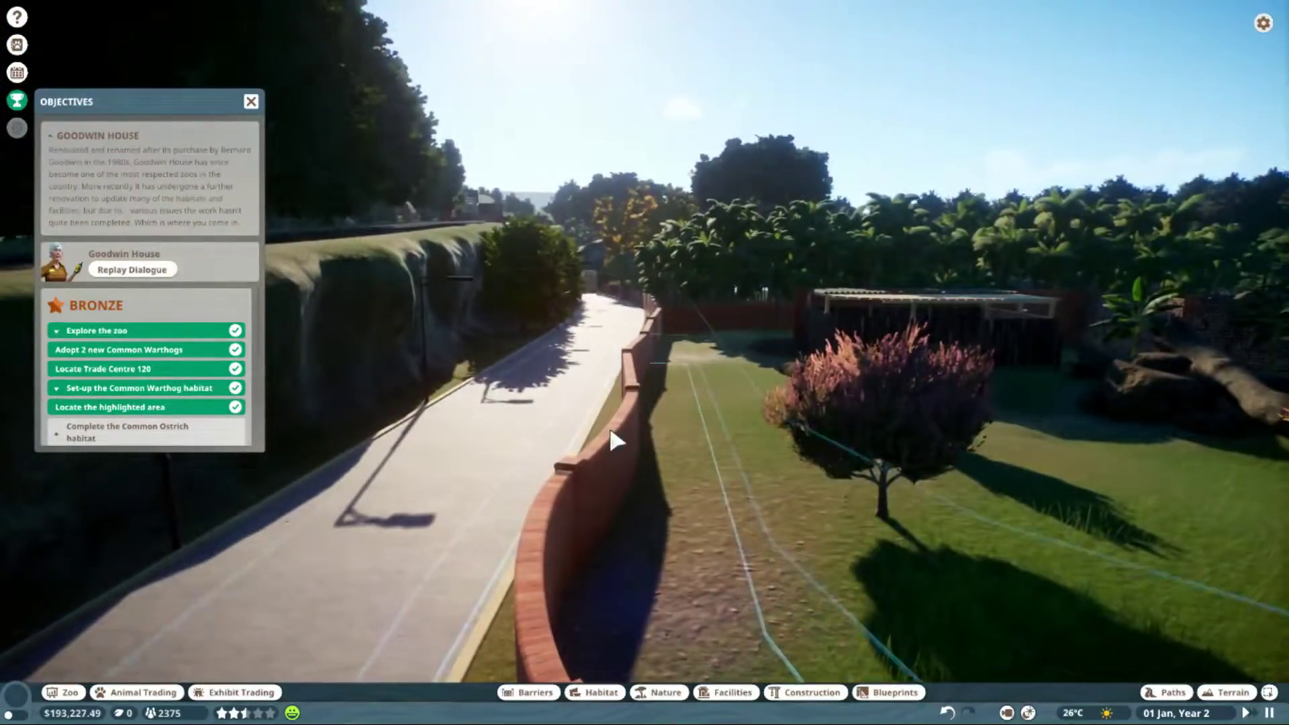
Select a habitat wall section, try moving it to the corner, then cancel.
click(613, 440)
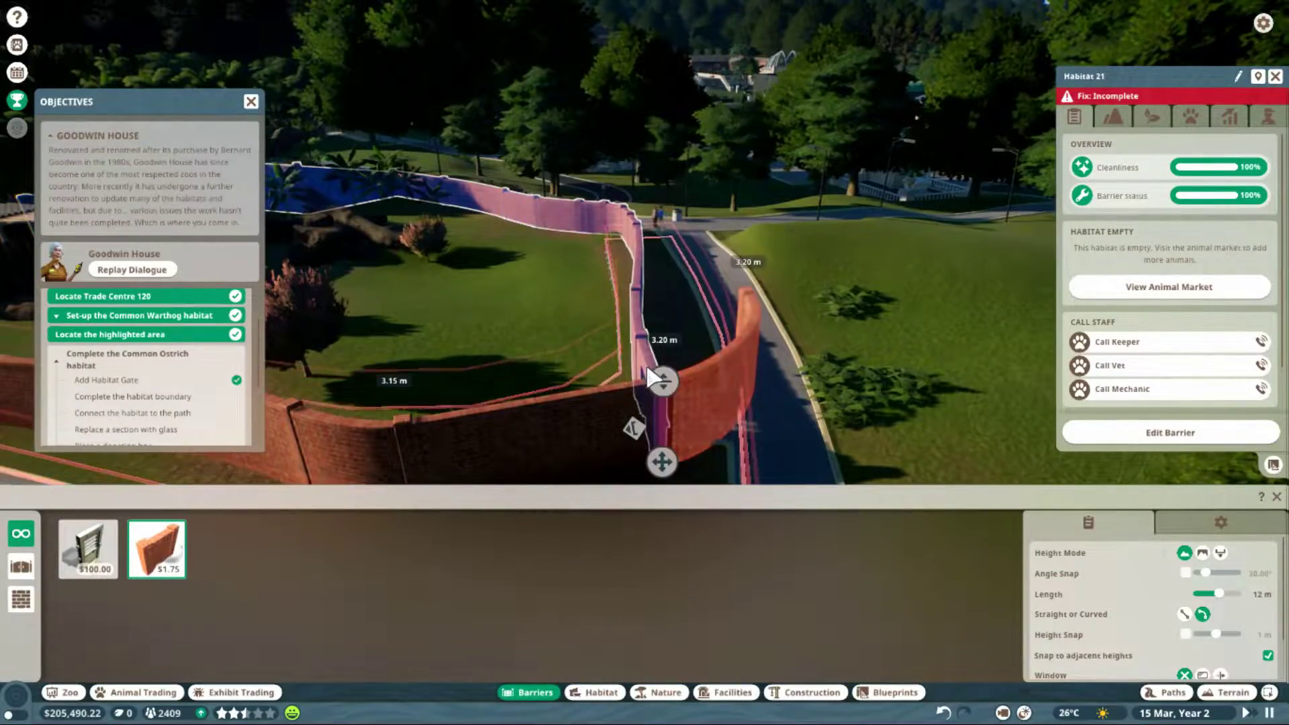
drag(643, 358, 504, 358)
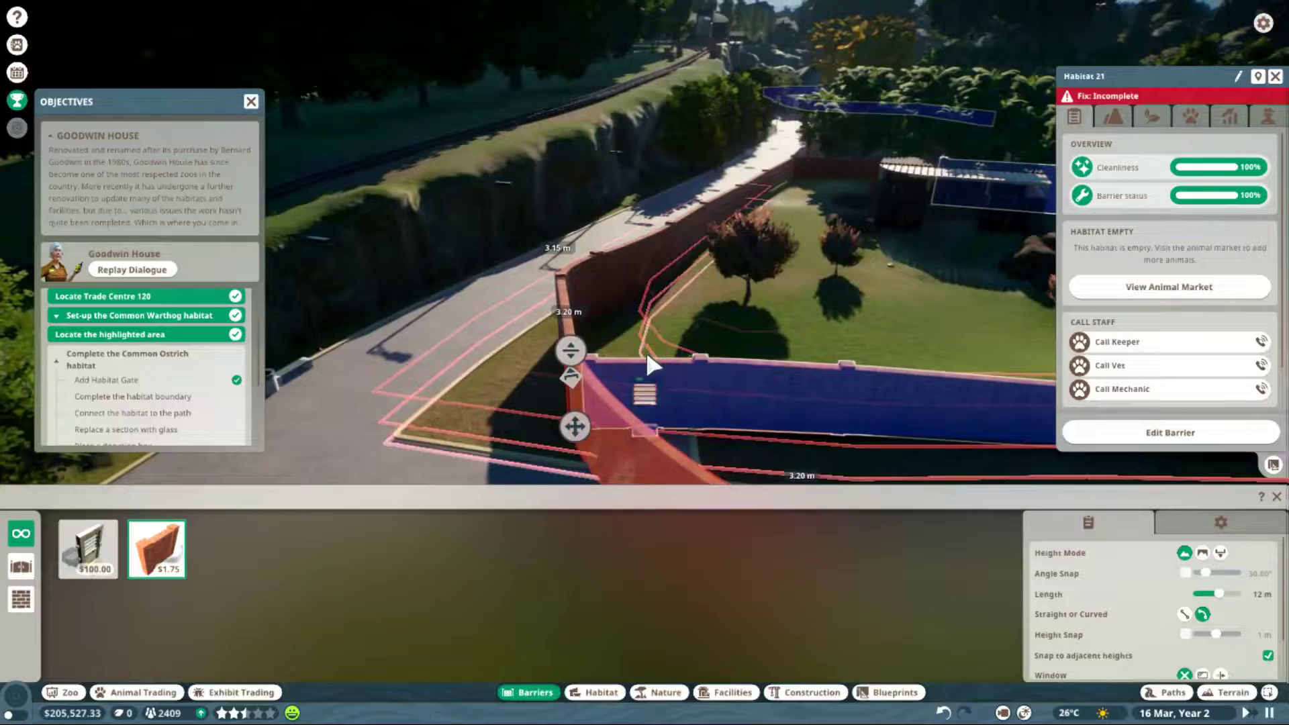
click(640, 365)
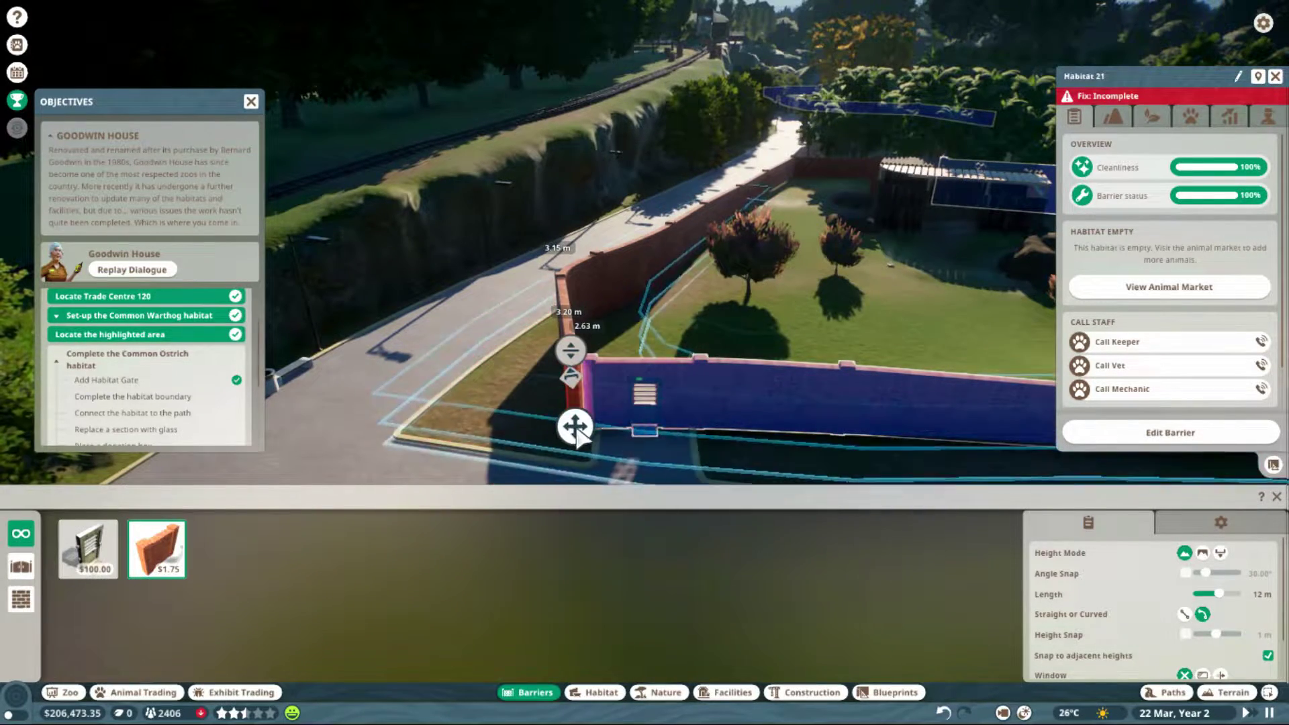
key(Escape)
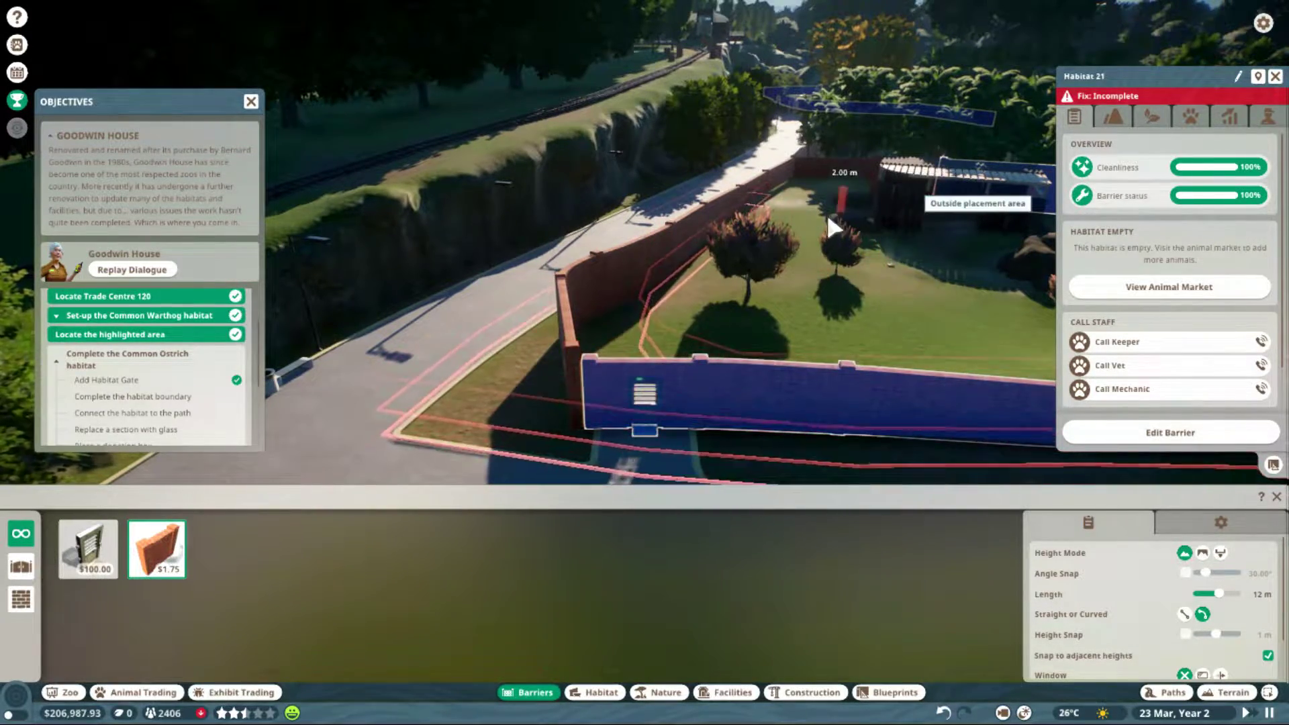
Place the Habitat Gate in the middle section of Habitat 21's brick wall.
click(89, 548)
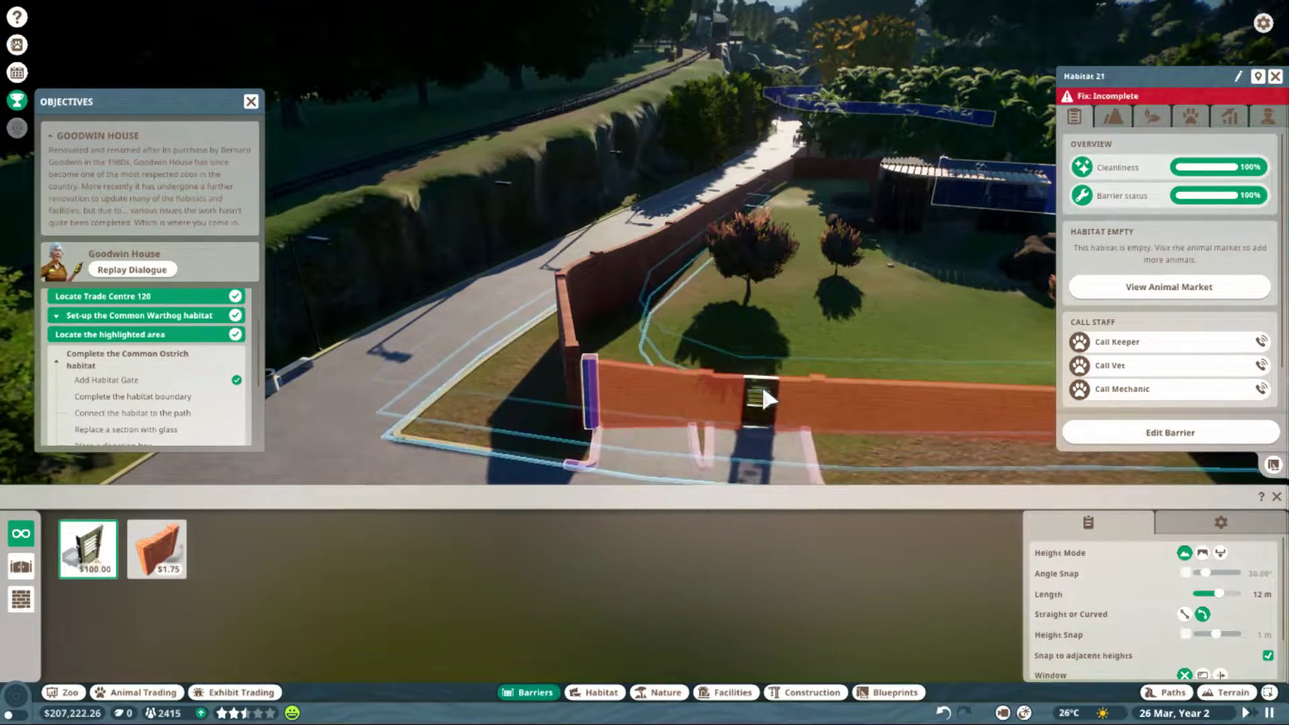
click(734, 398)
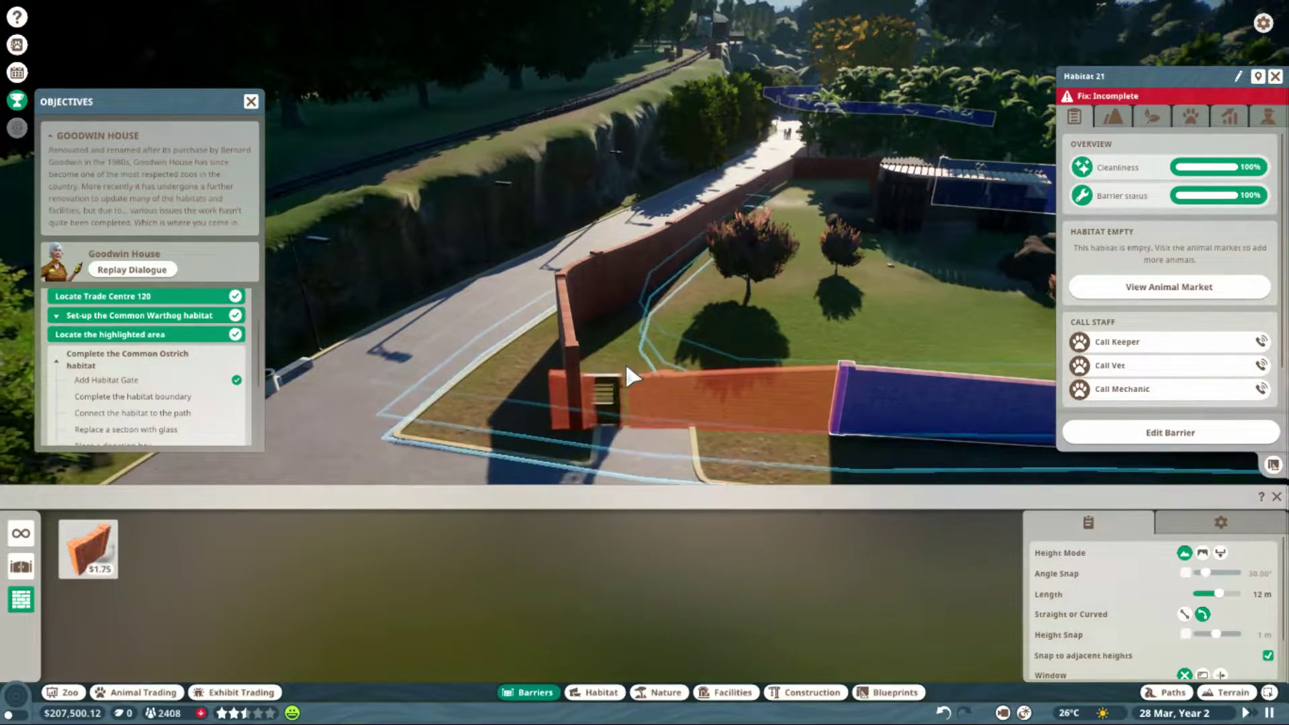
click(640, 365)
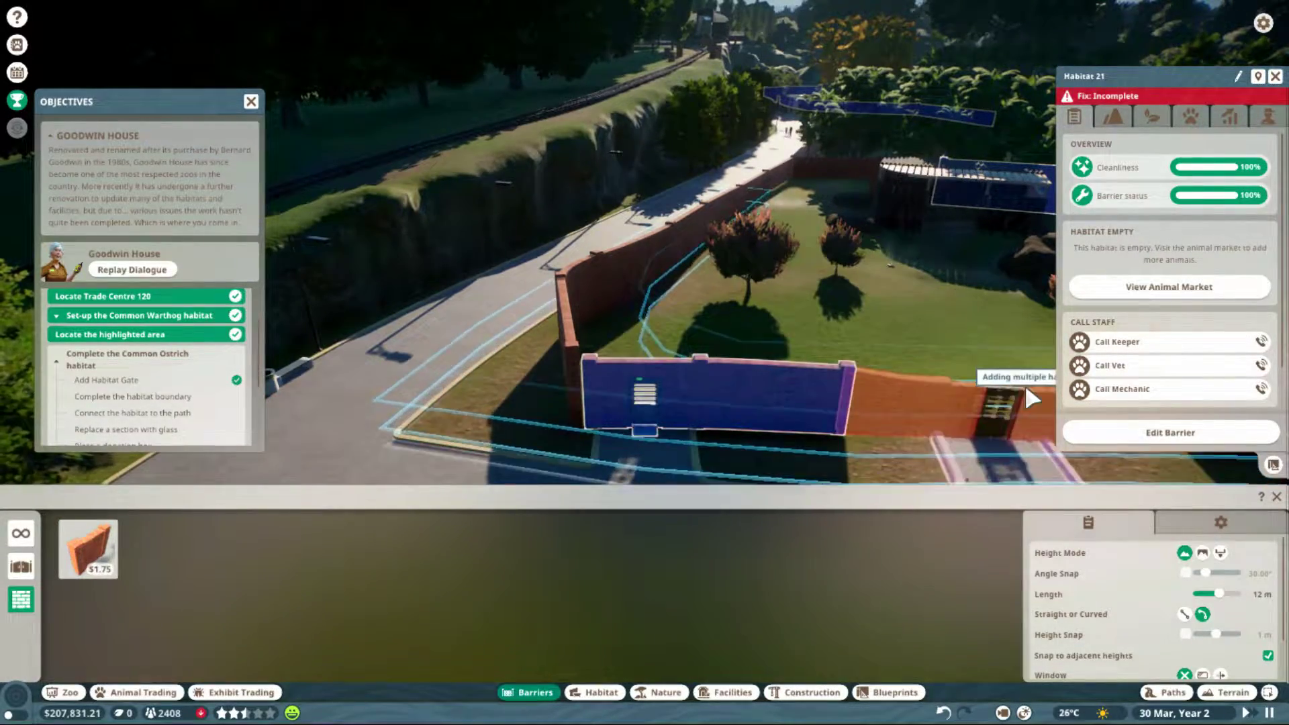
click(966, 402)
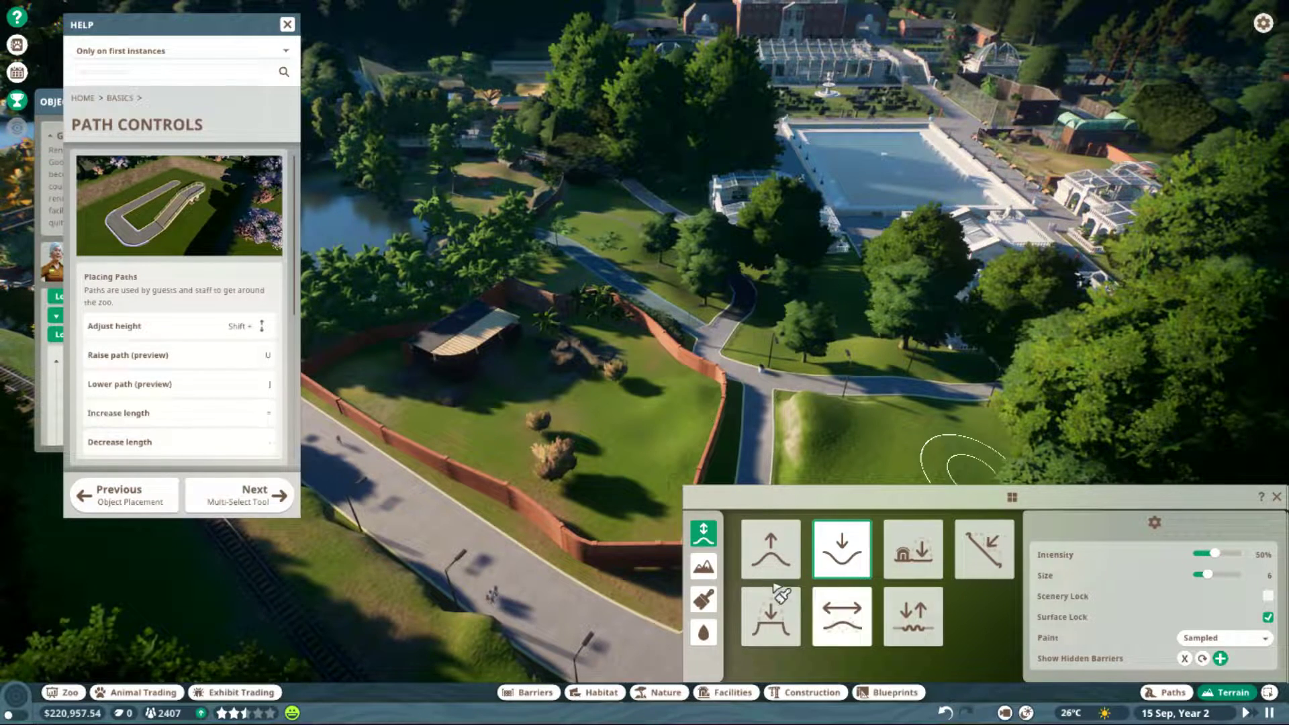
Switch from terrain shaping to path building and show the natural path styles.
click(1168, 693)
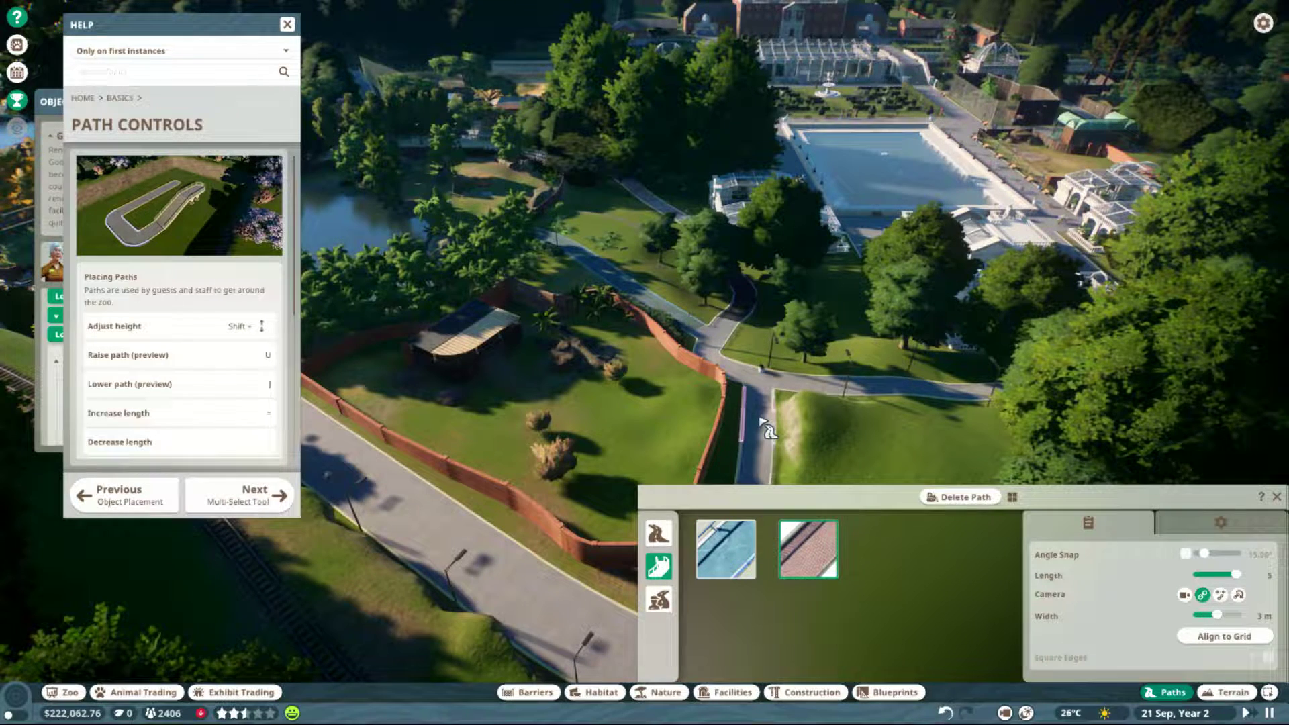
click(659, 600)
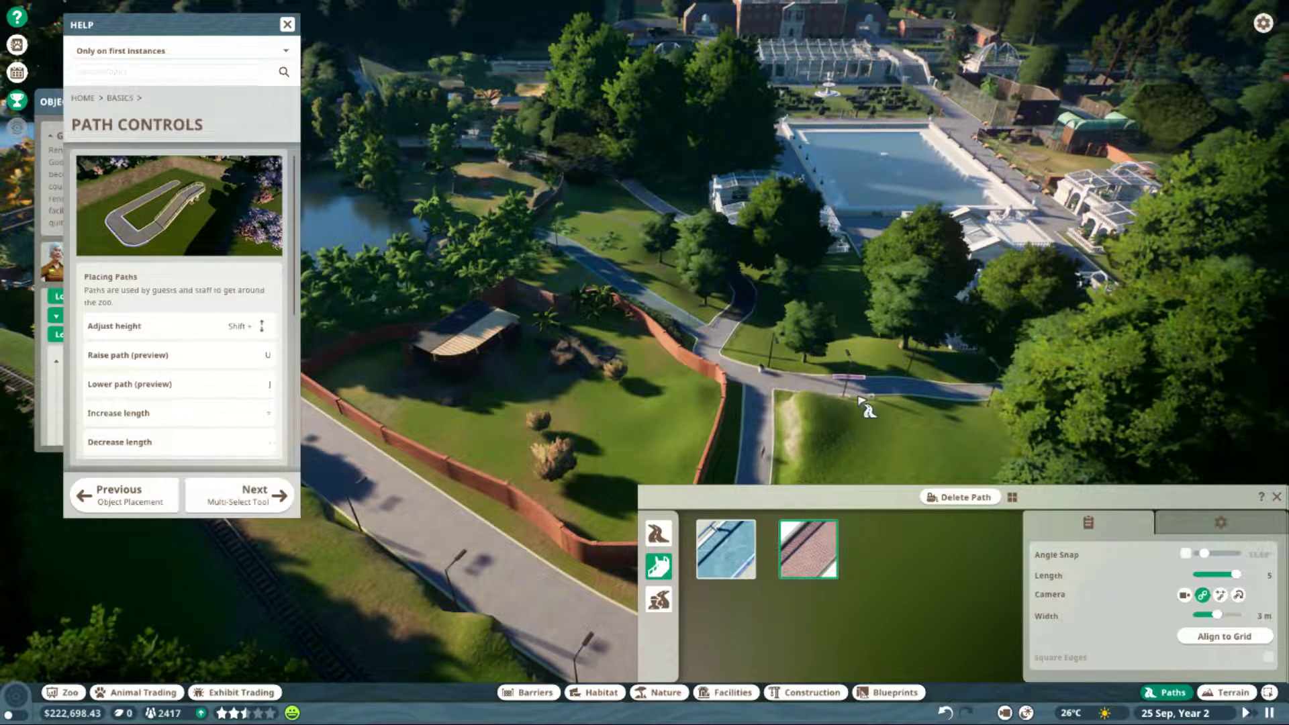
click(659, 533)
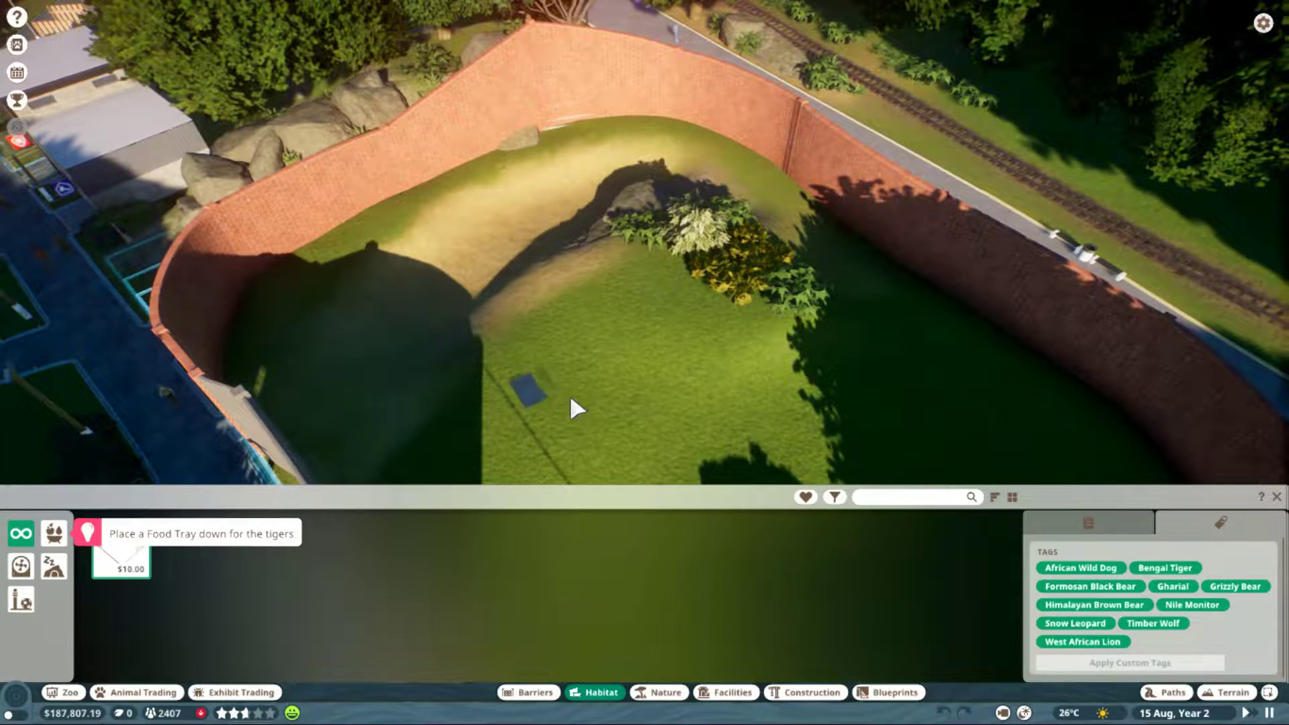
Place a food tray in the tiger habitat, then browse All and Enrichment items.
key(e)
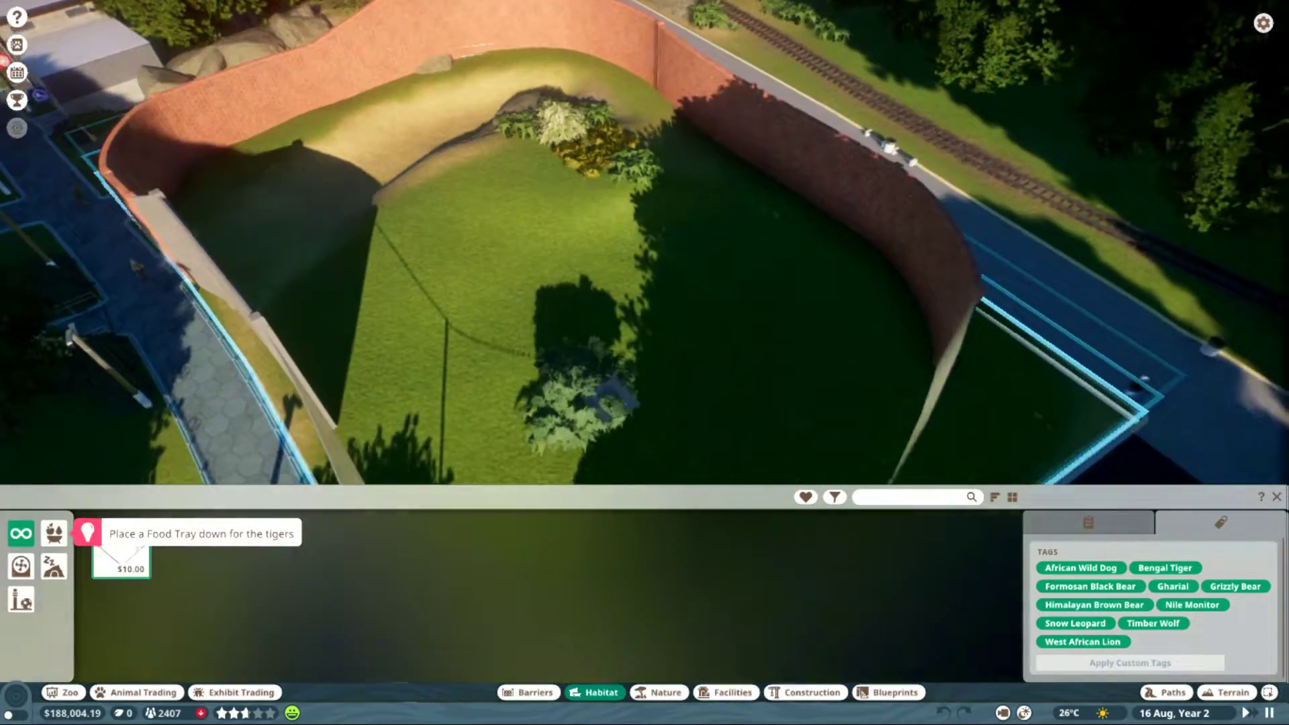
key(e)
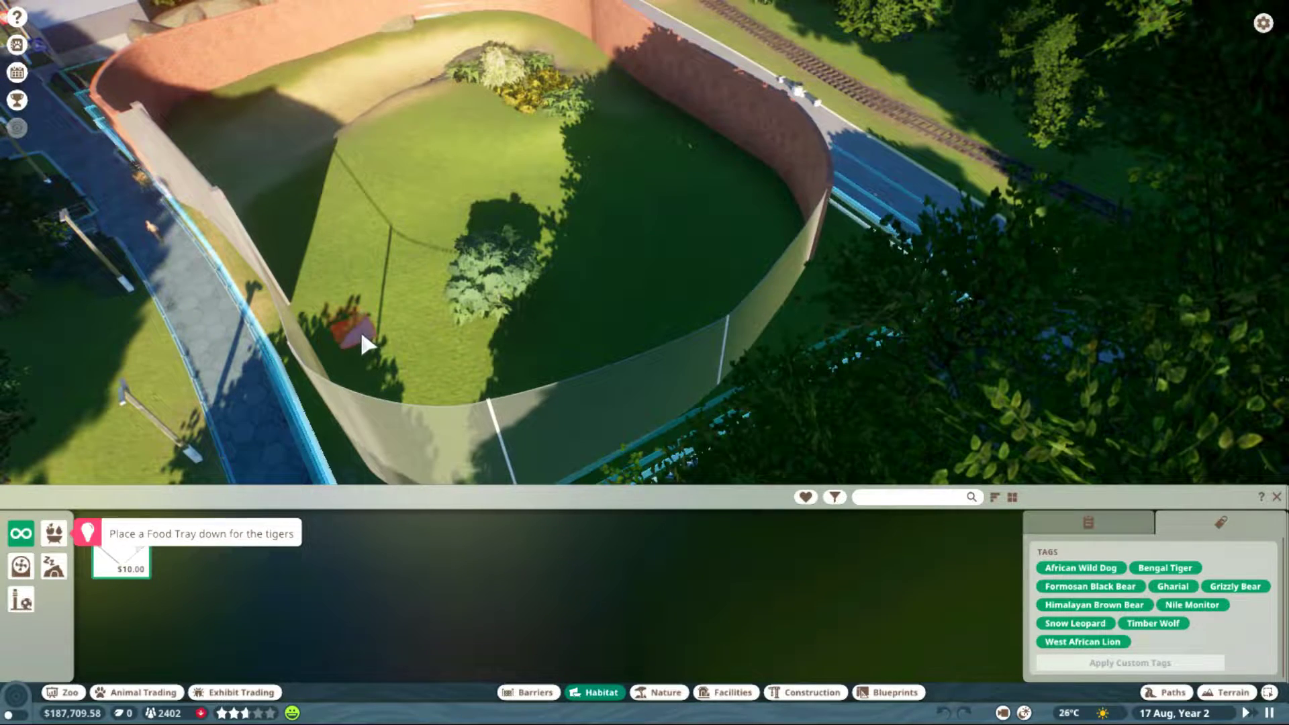
click(373, 335)
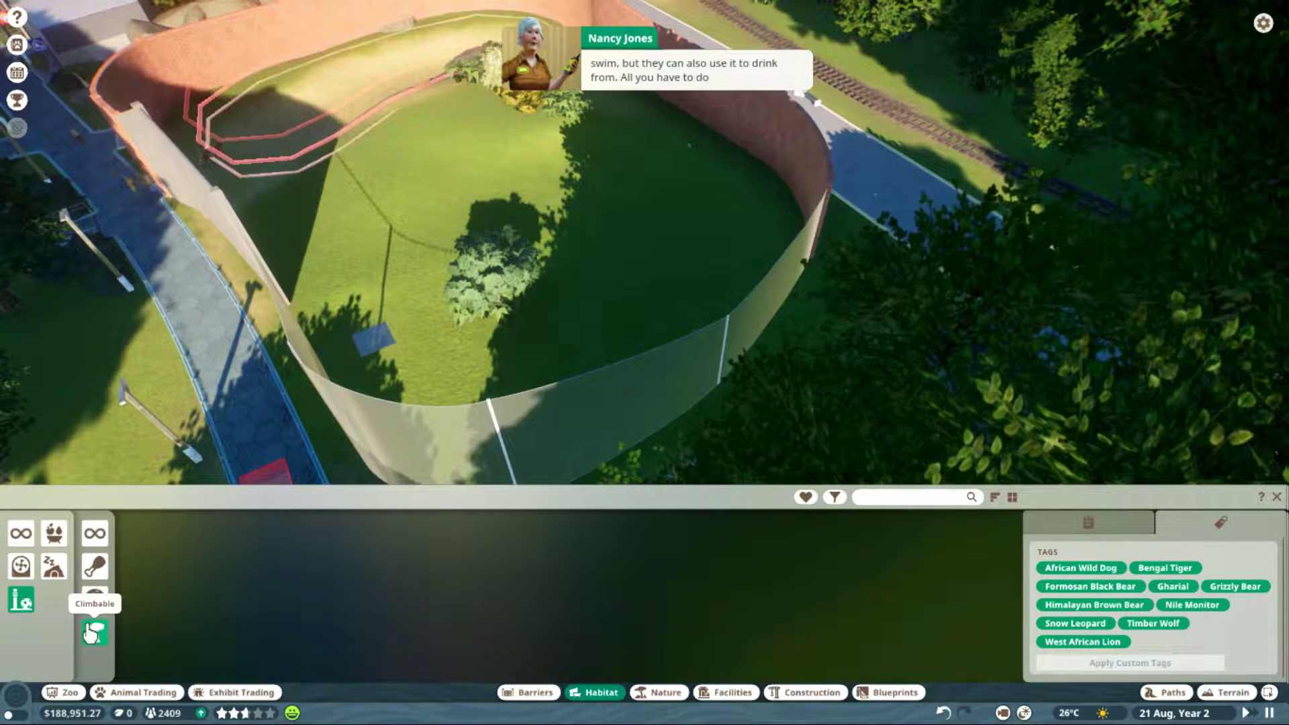
click(21, 533)
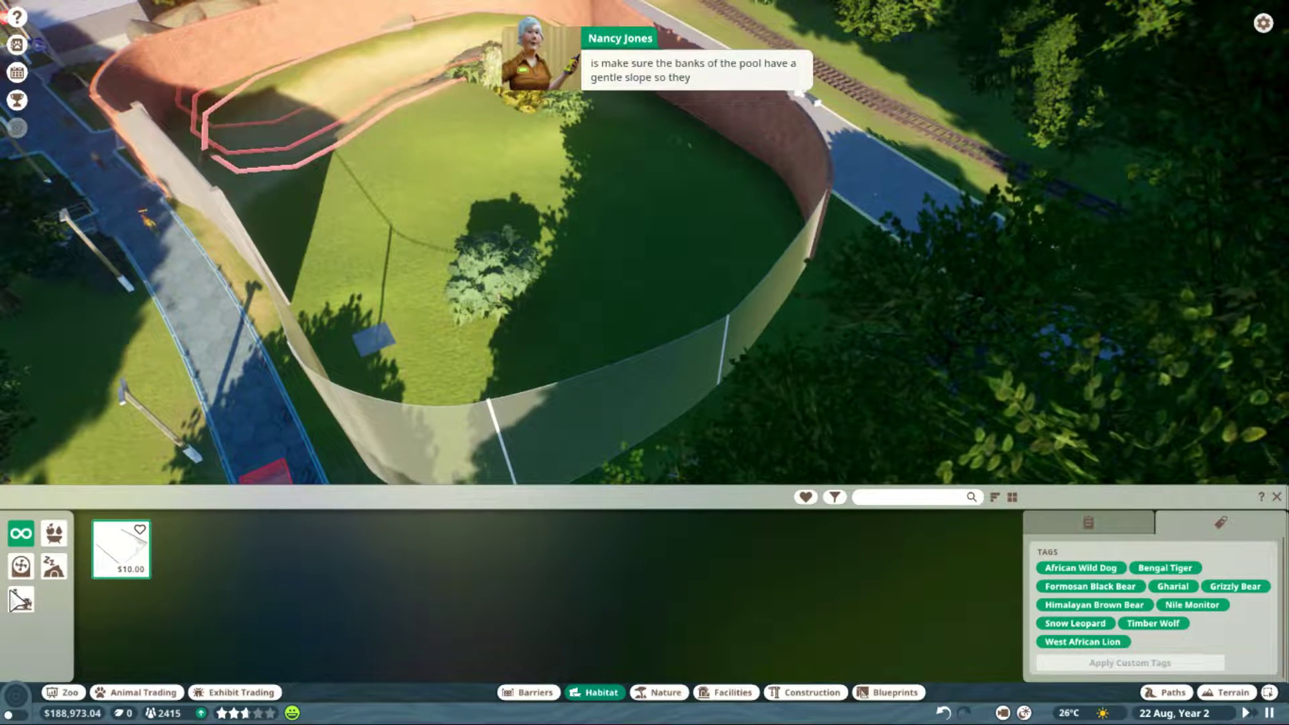
click(21, 601)
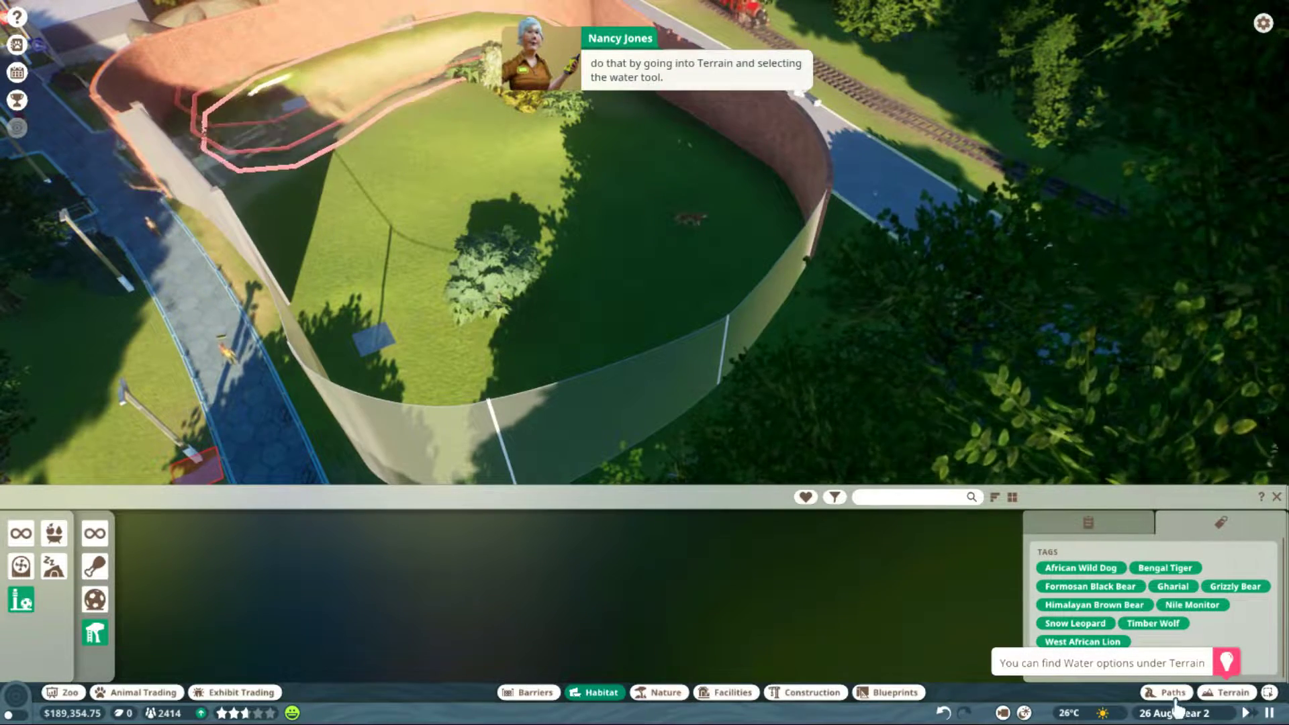
Open the Terrain tools and select the Water tool over the tiger pool.
click(1224, 692)
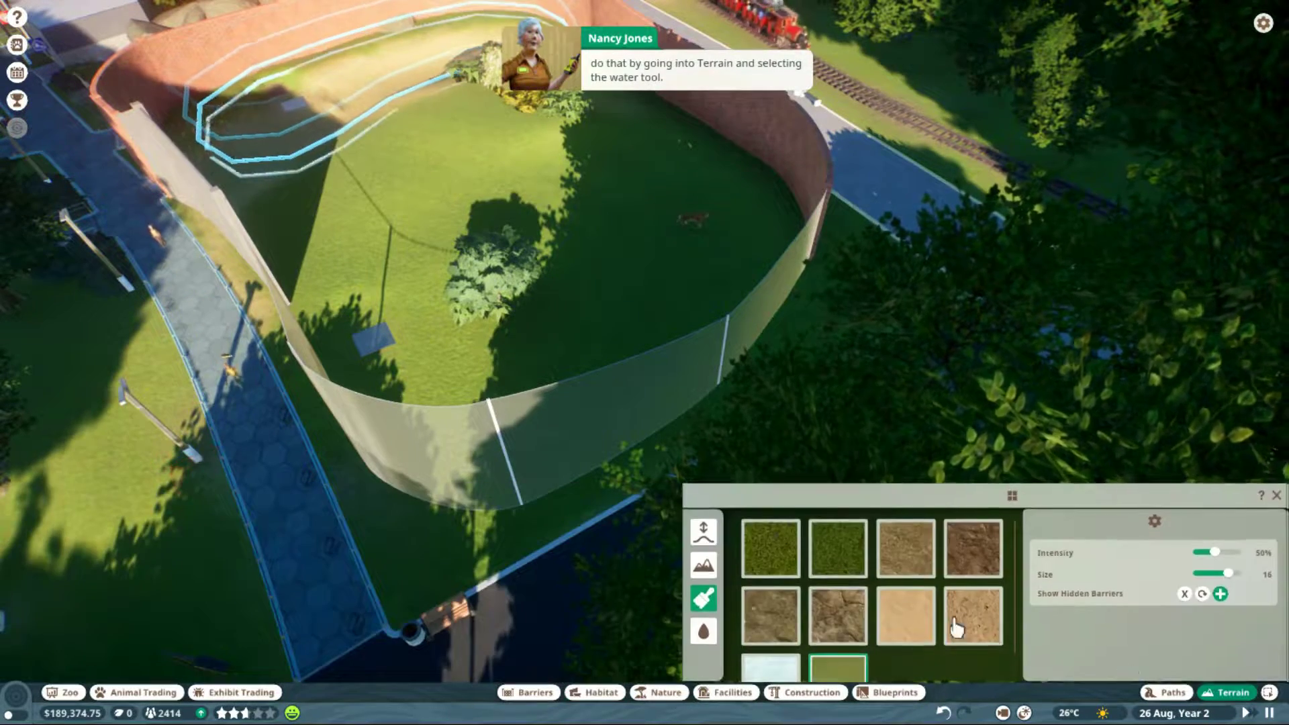
click(704, 633)
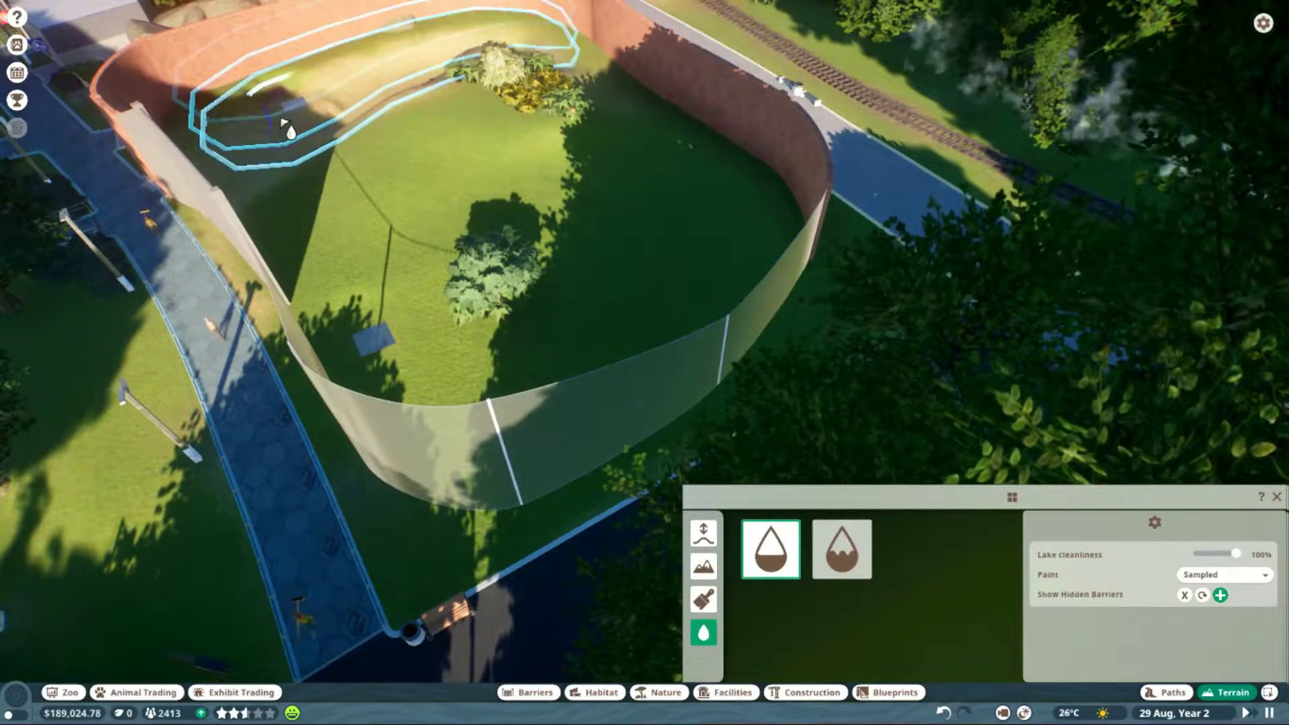
scroll(285, 126, up, 4)
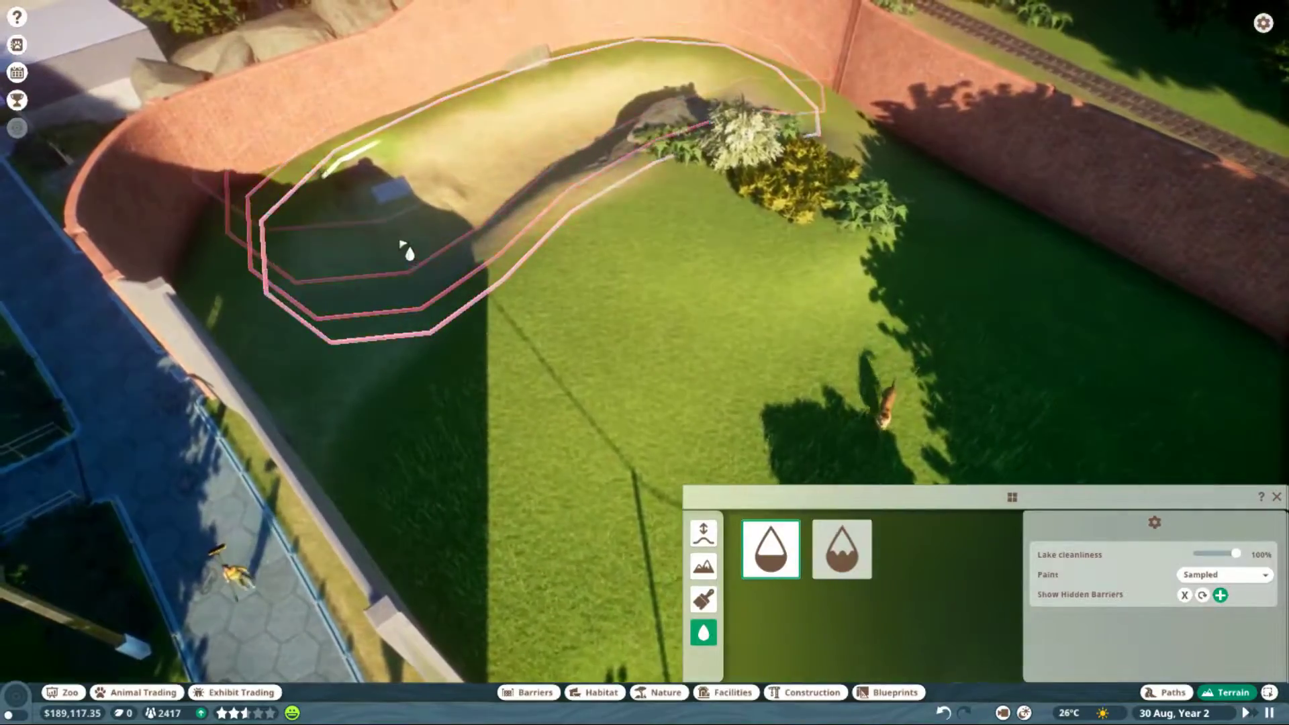
scroll(302, 151, down, 3)
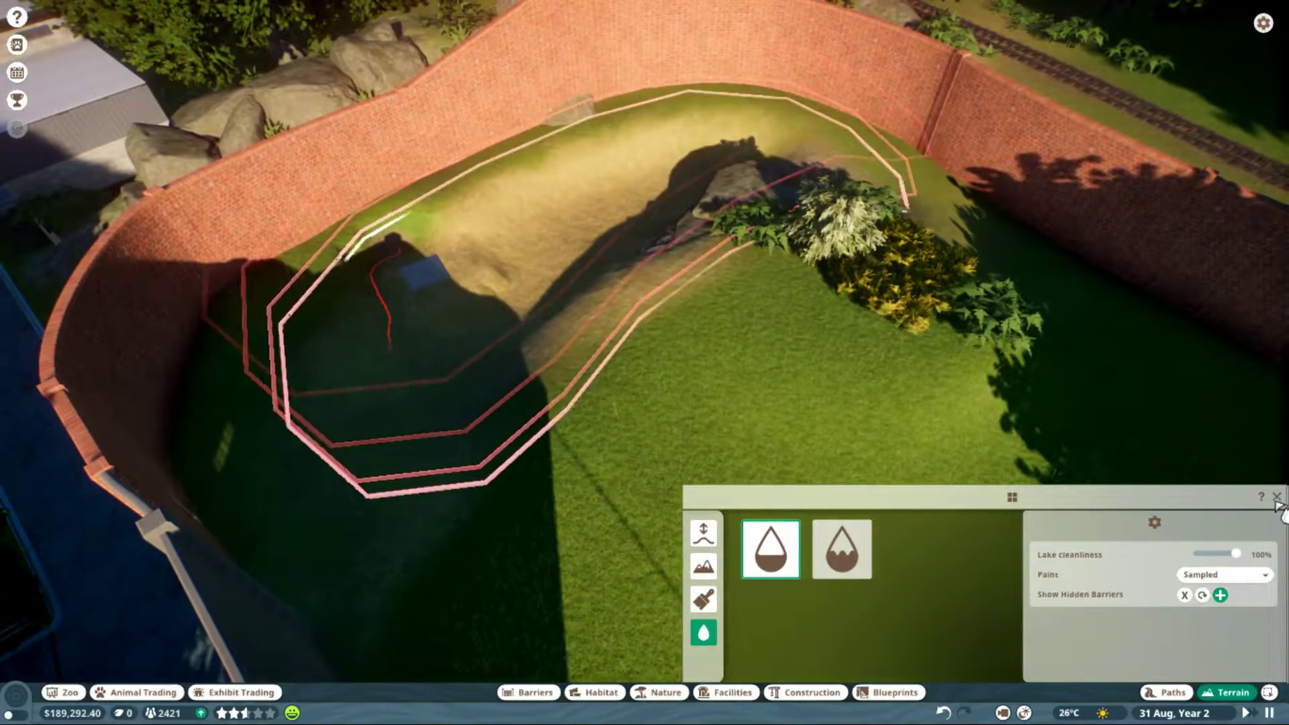
Try moving the large food tray elsewhere; it stays beside the pool basin.
key(Escape)
click(417, 271)
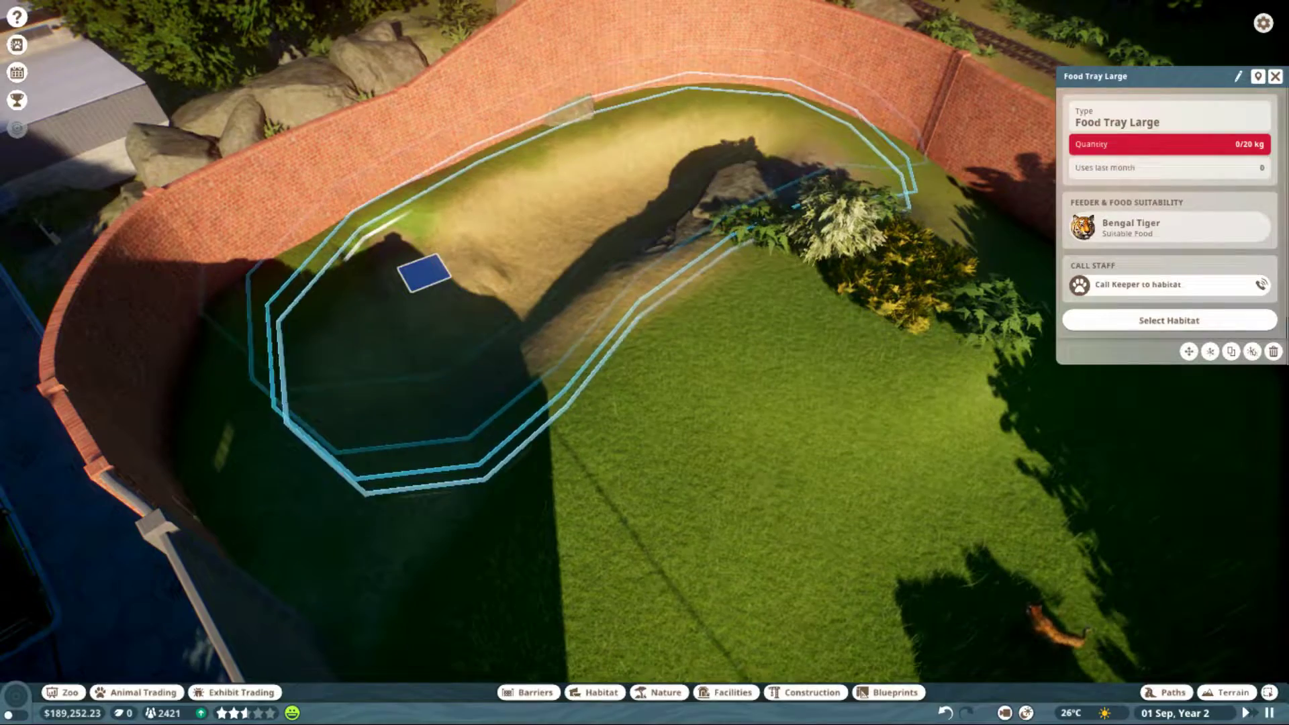
click(1188, 351)
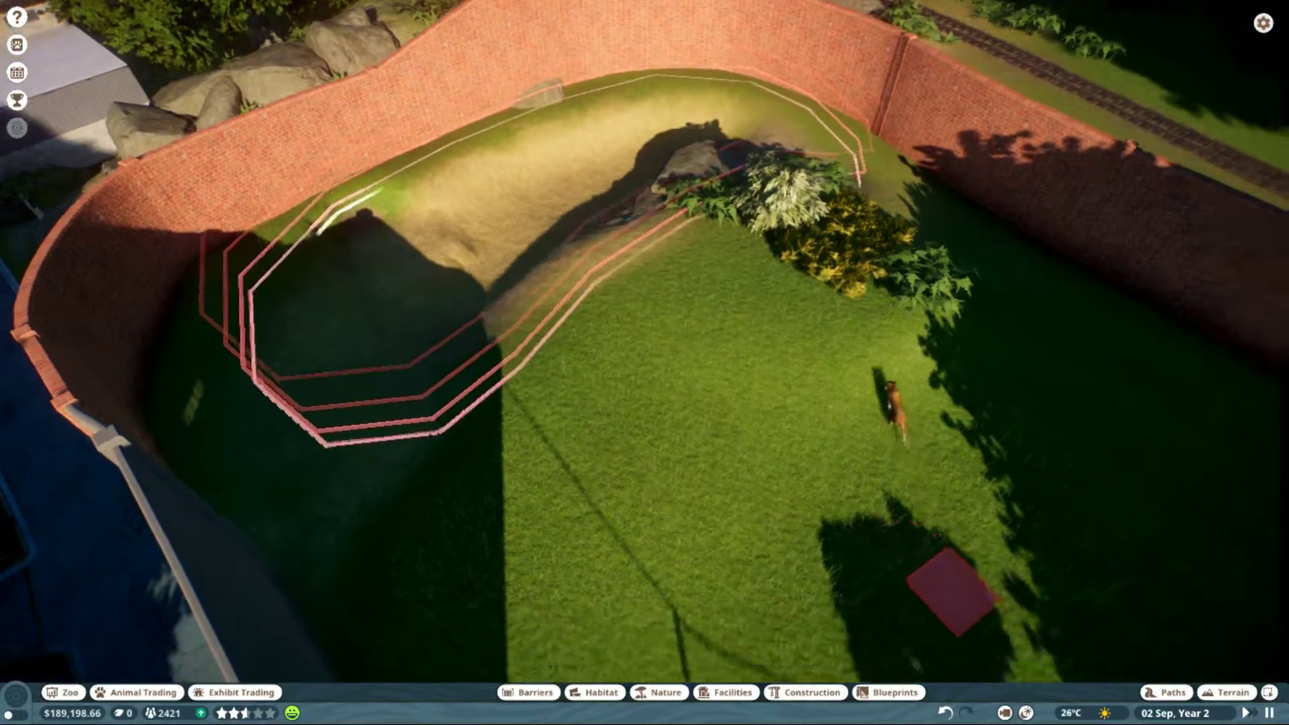
key(s)
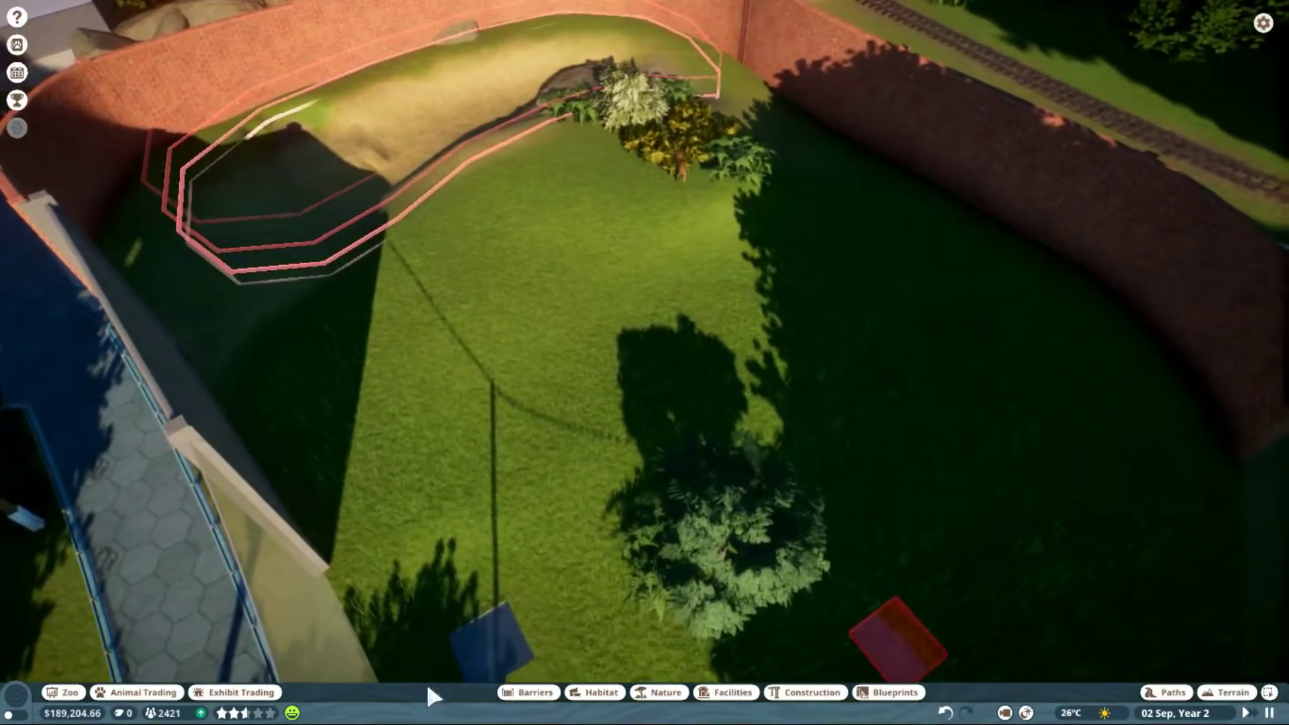
scroll(551, 569, down, 3)
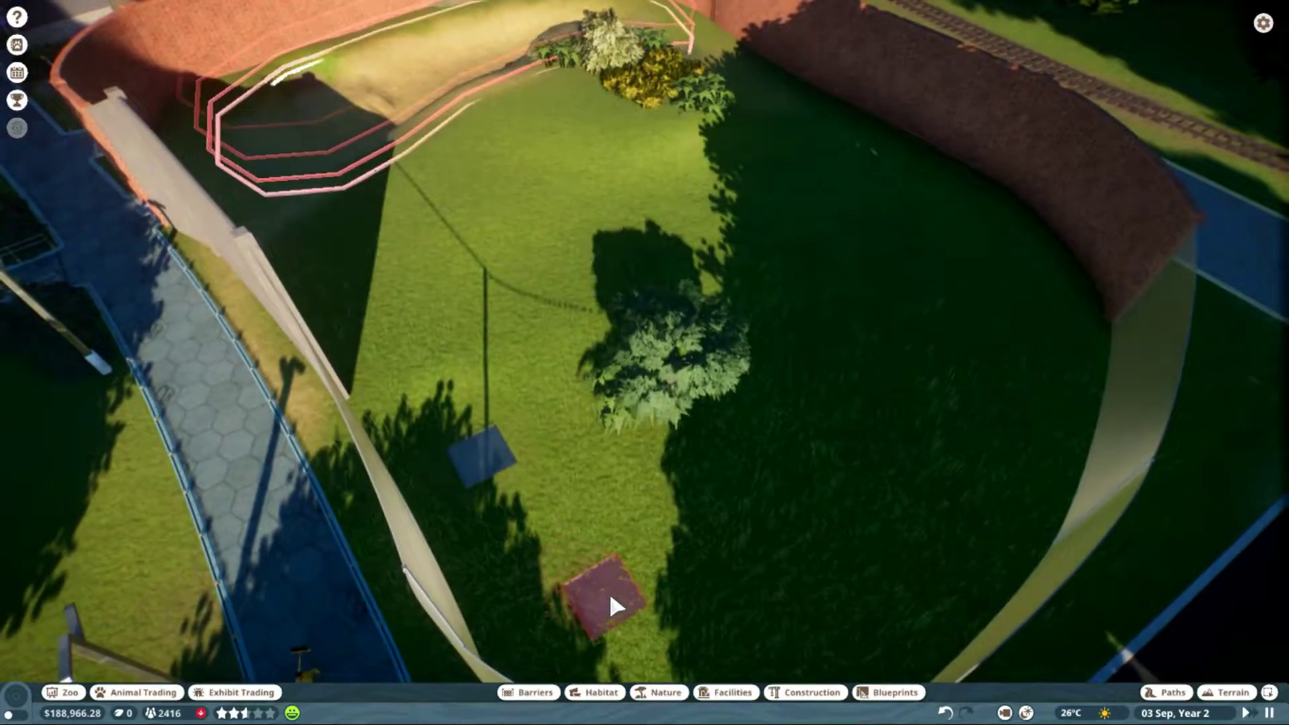
click(622, 577)
click(582, 516)
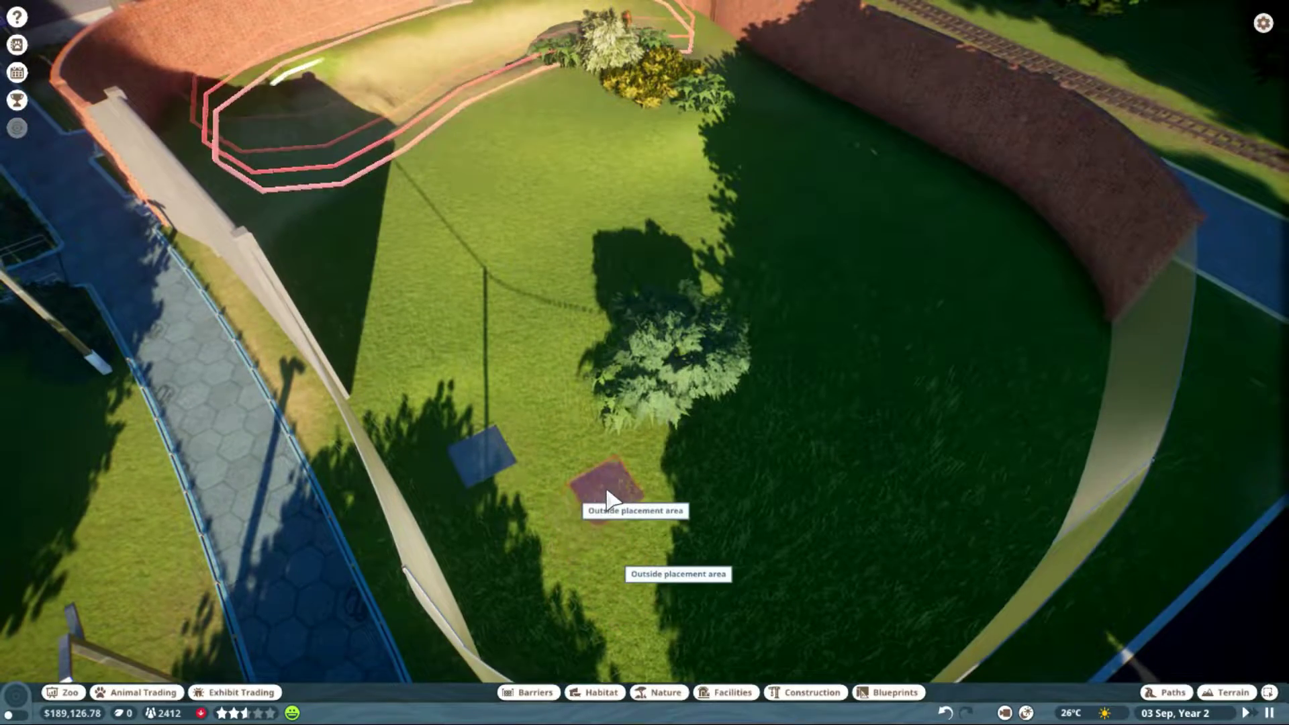
click(665, 483)
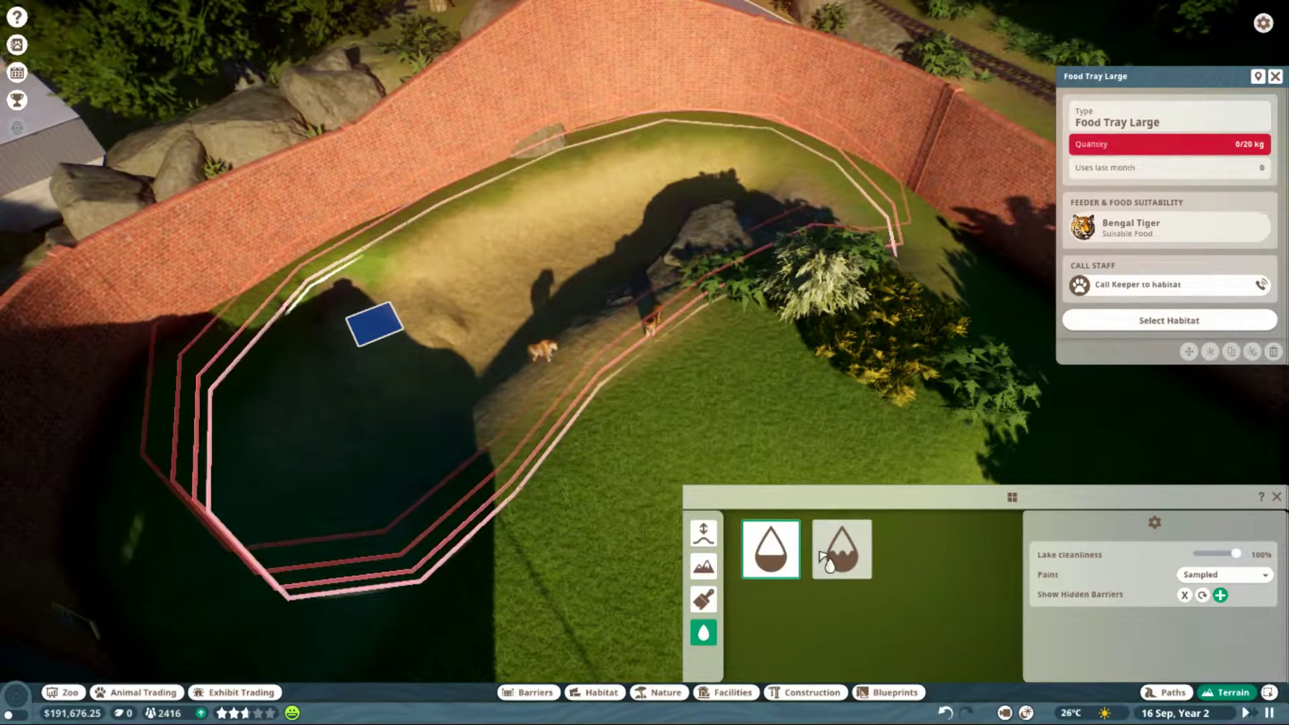
Apply the other water tool to the lake basin and close the terrain tools.
click(840, 548)
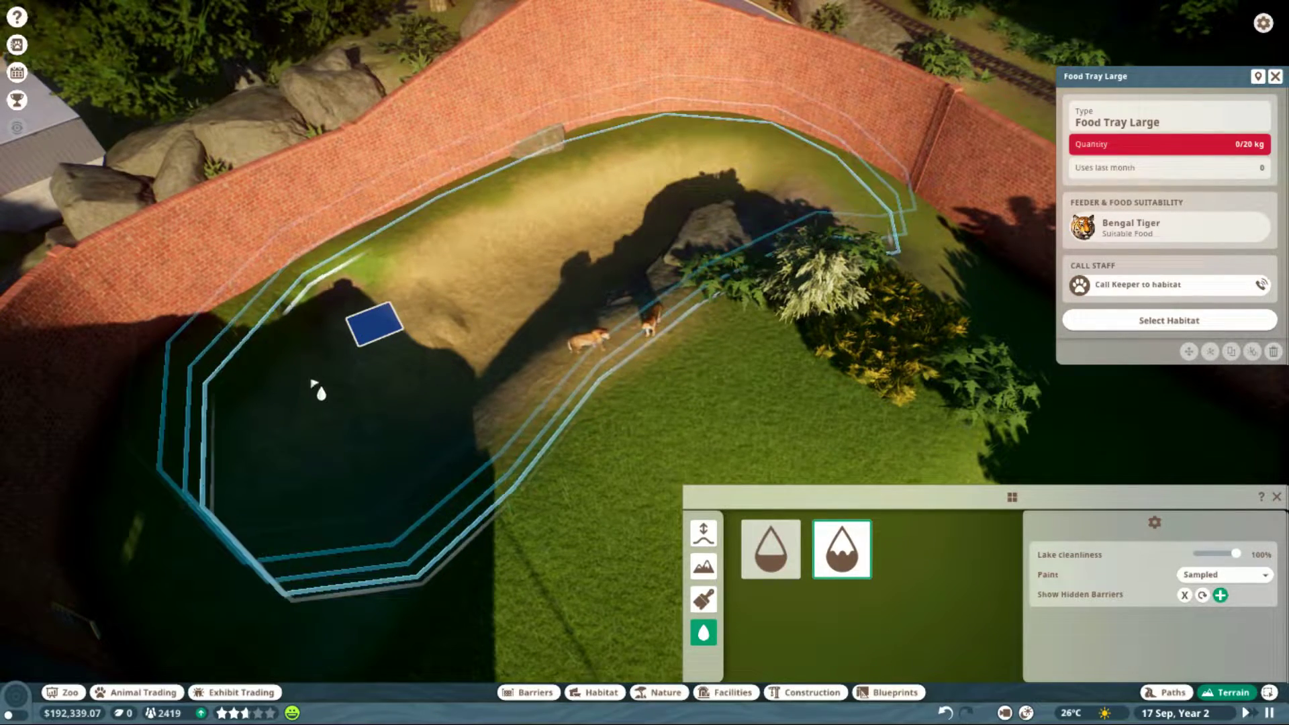
click(379, 338)
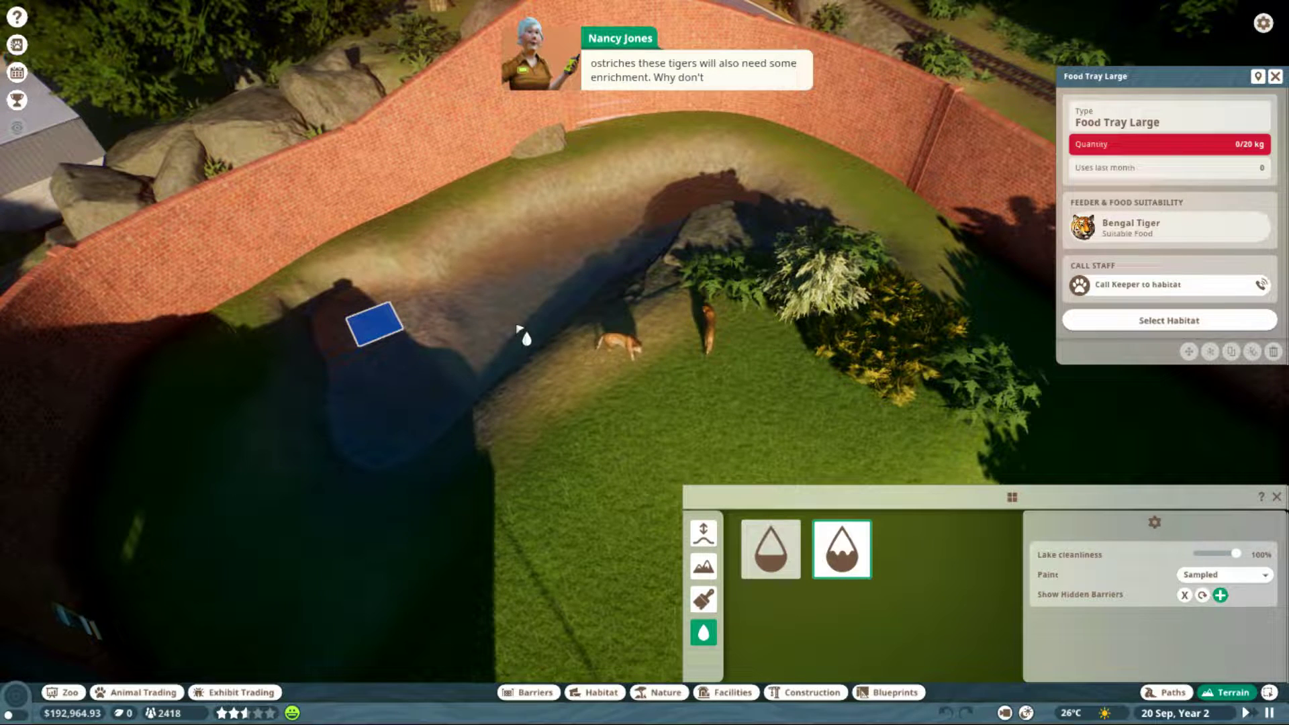
click(1277, 498)
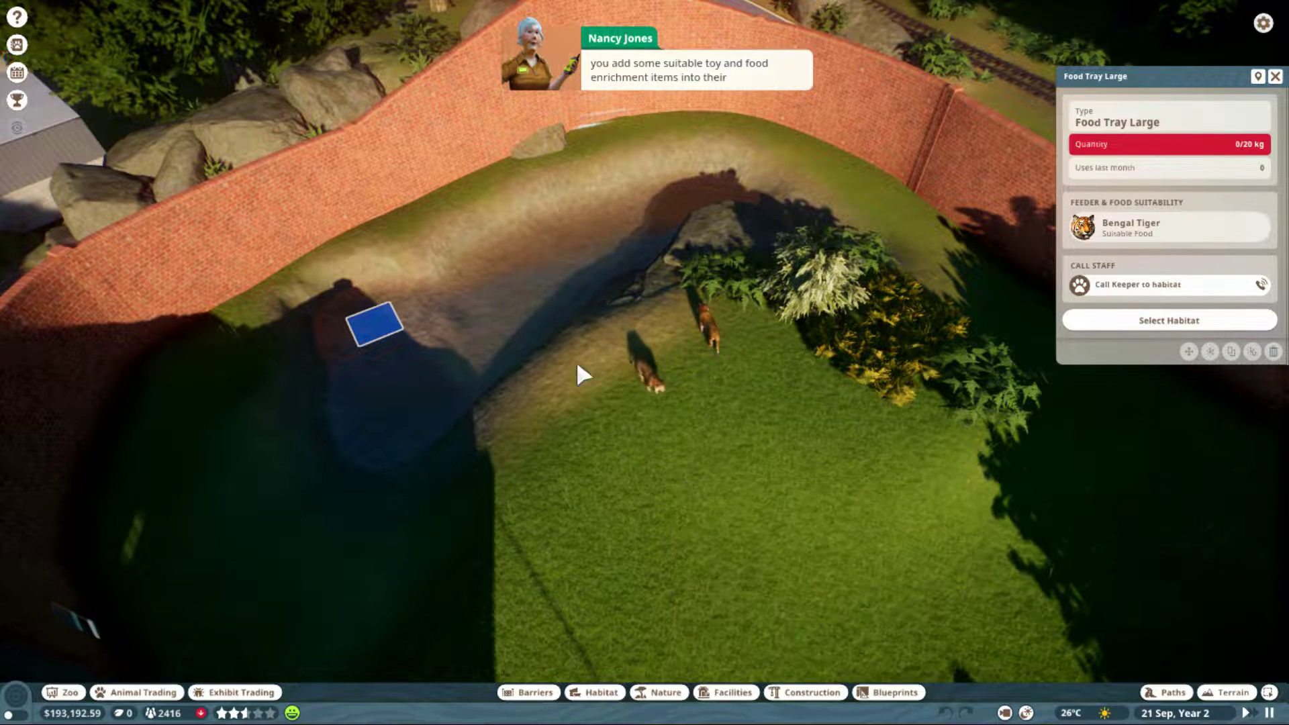
Place two Rubbing Pad toys in the tiger habitat, one under the tree.
click(593, 694)
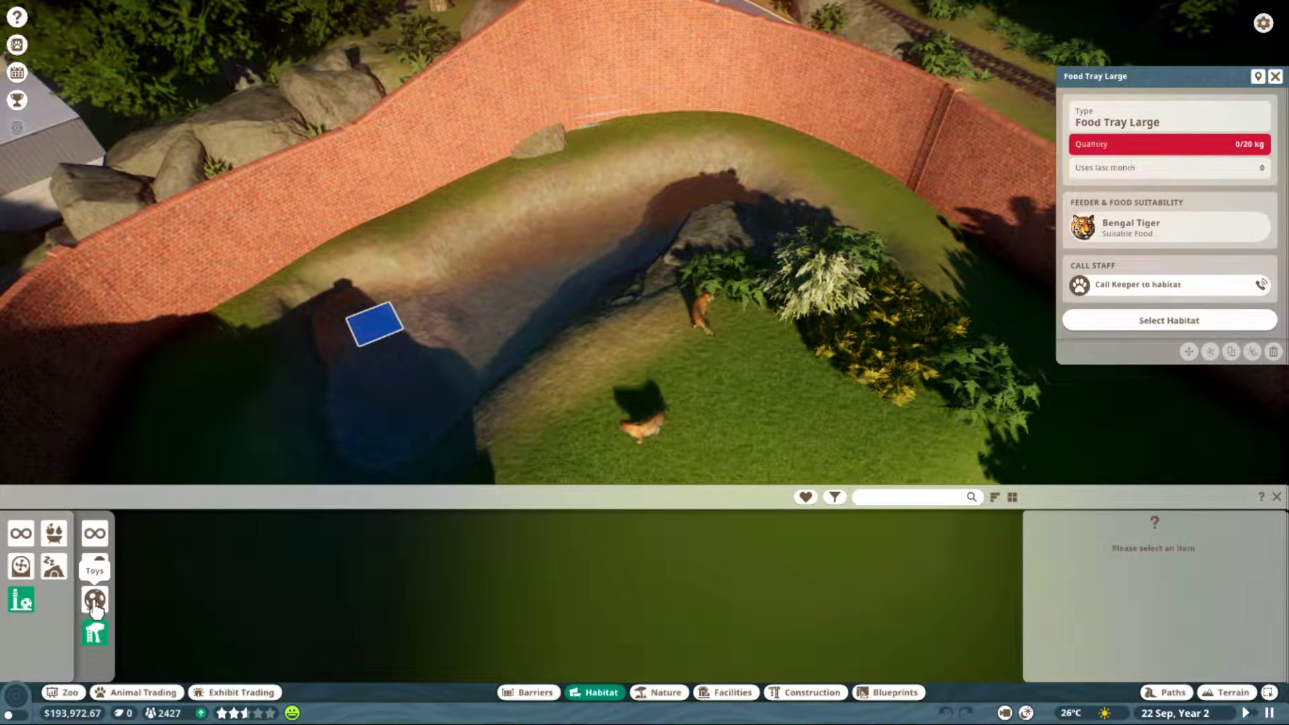
click(164, 549)
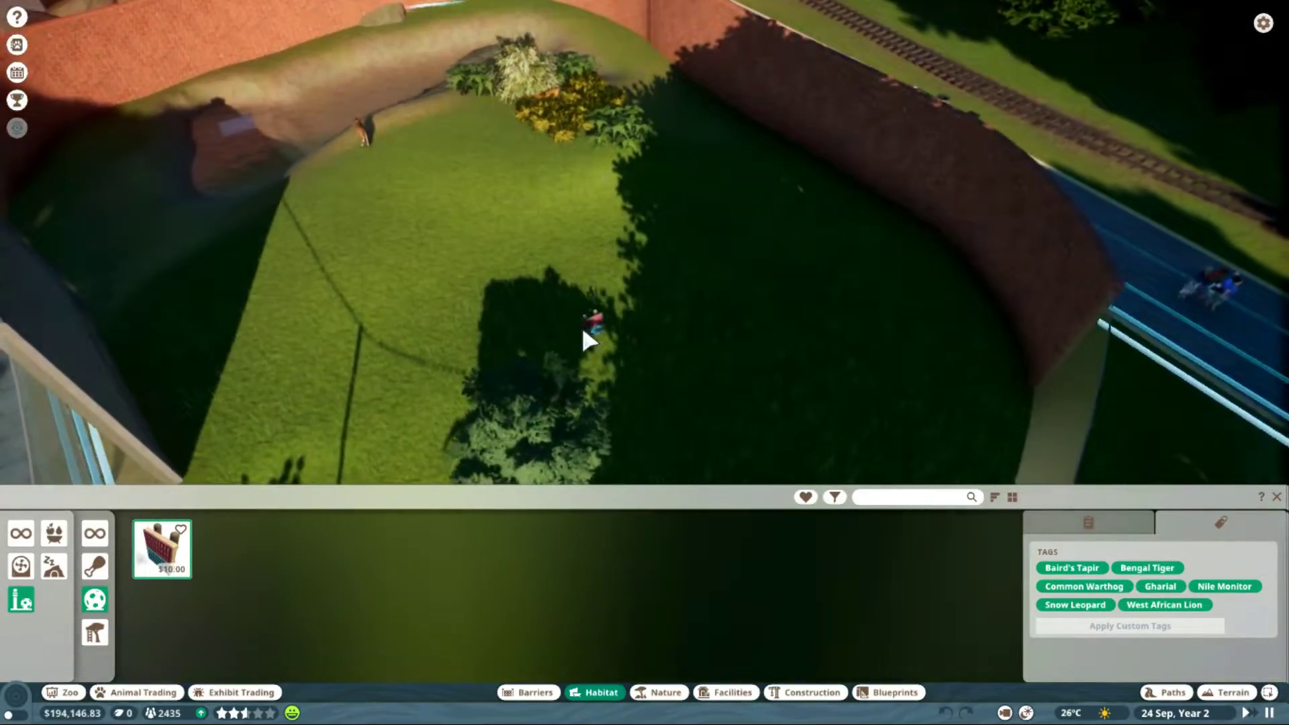
scroll(581, 324, down, 5)
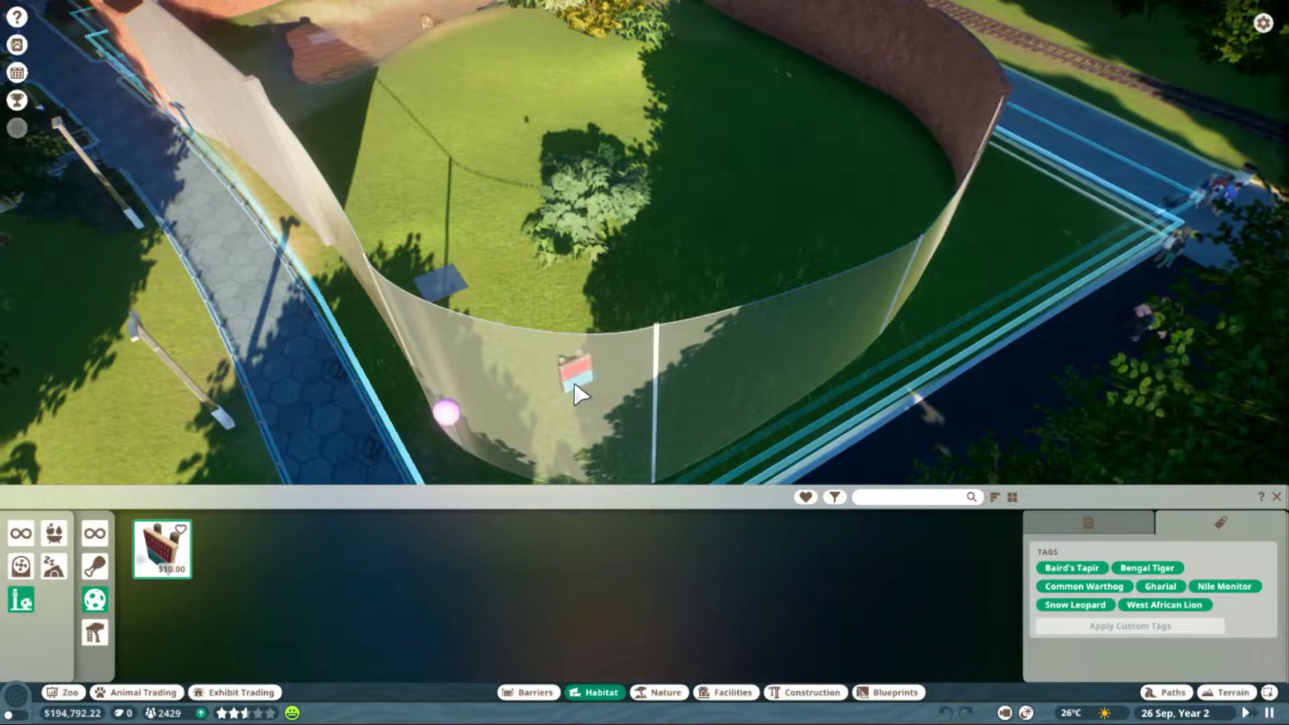
click(573, 379)
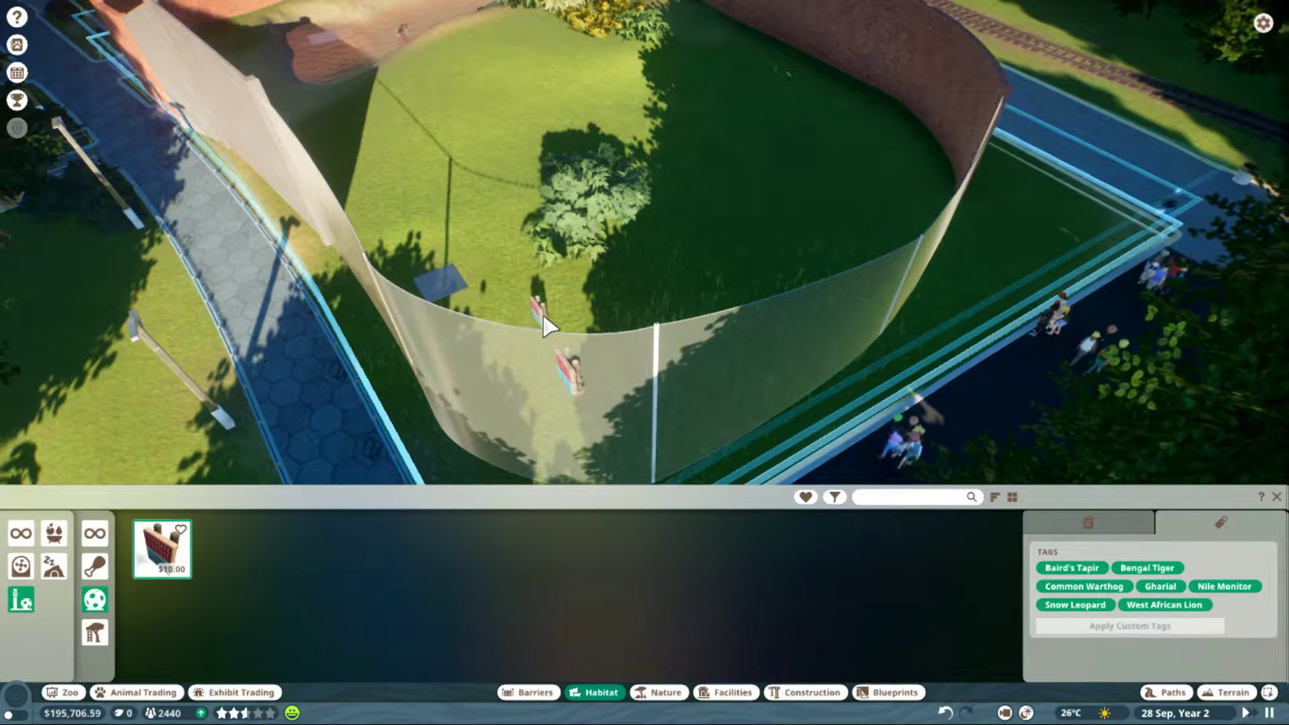
click(571, 282)
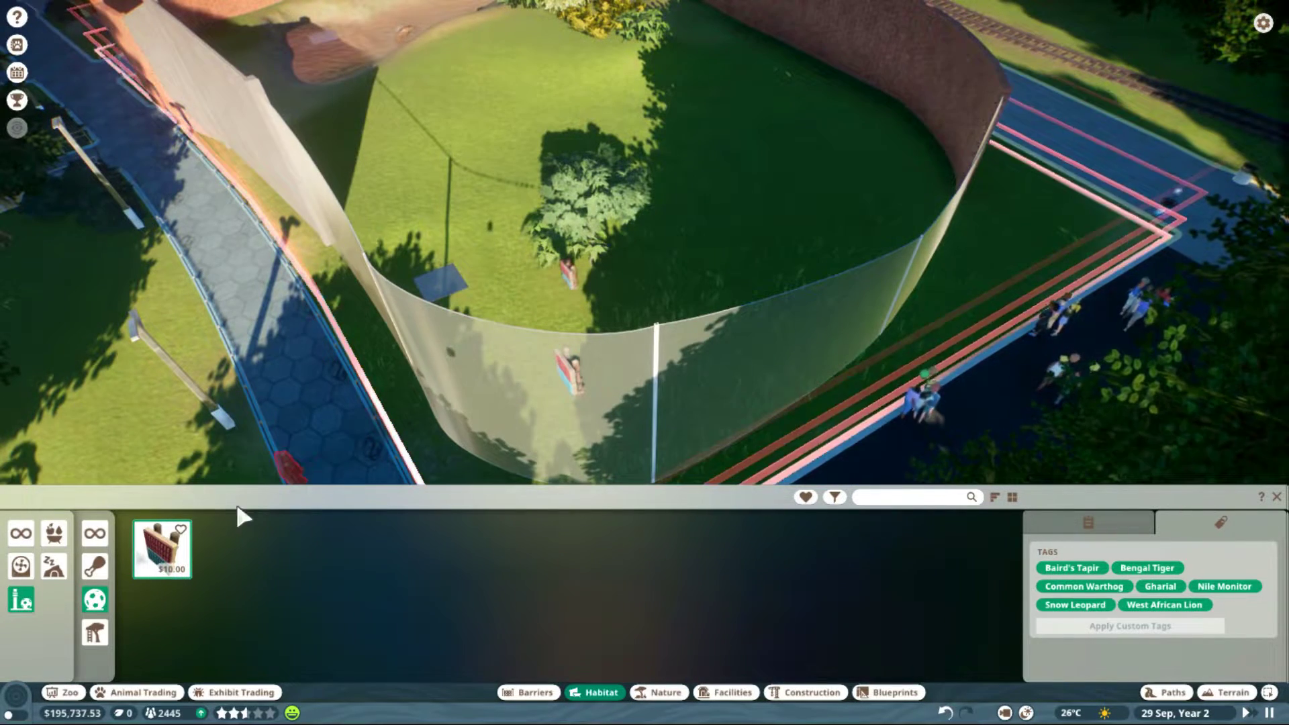
Place a food enrichment item on the grass, then close the item browser.
click(164, 552)
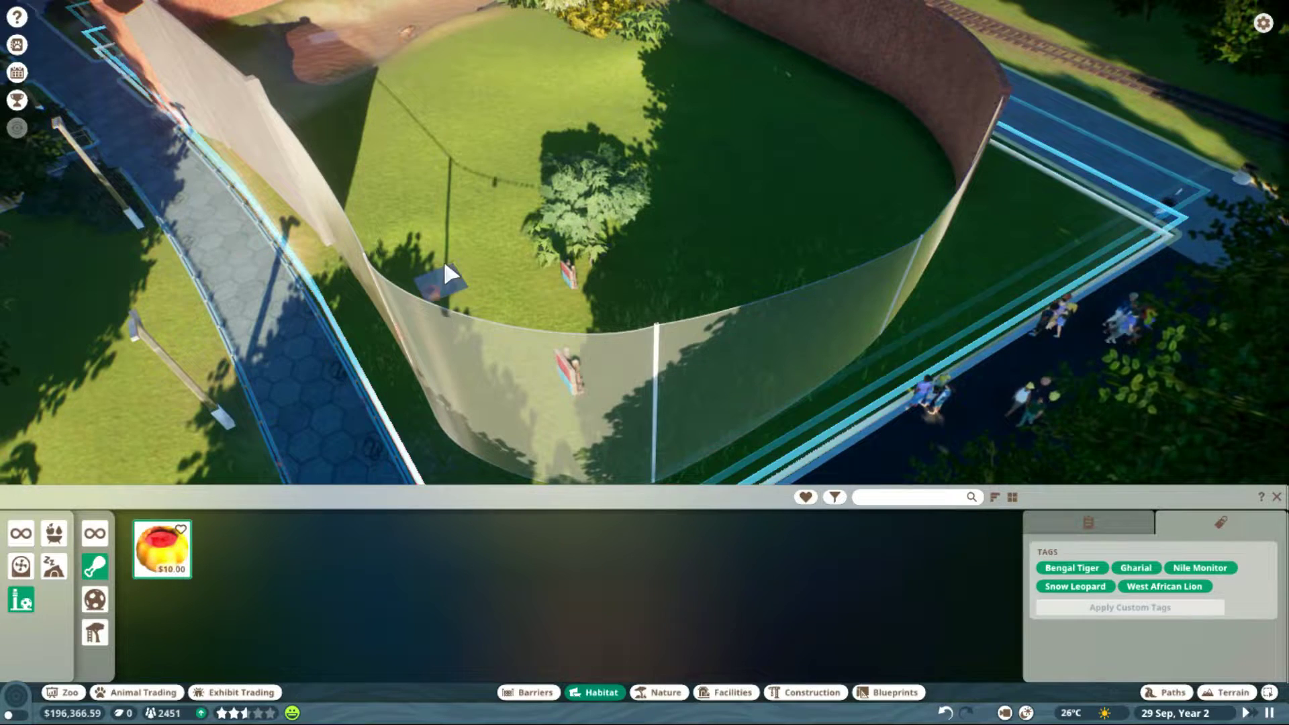
click(676, 274)
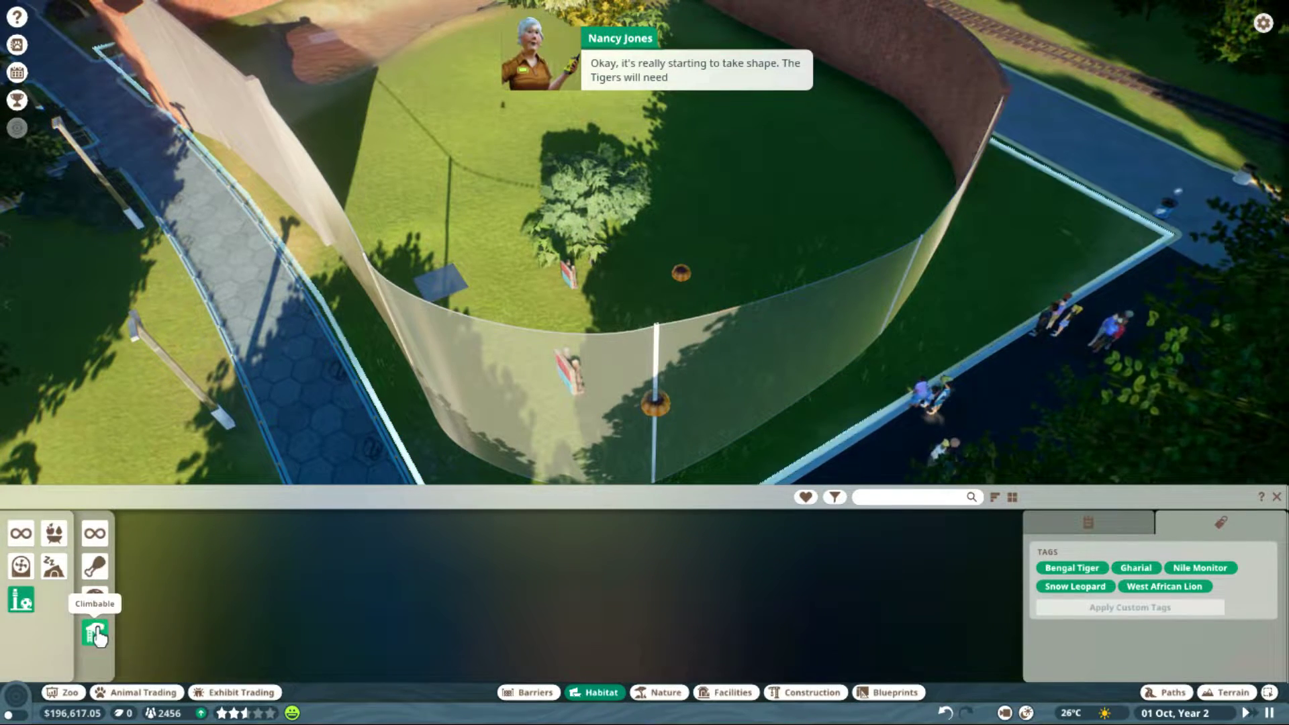
click(96, 534)
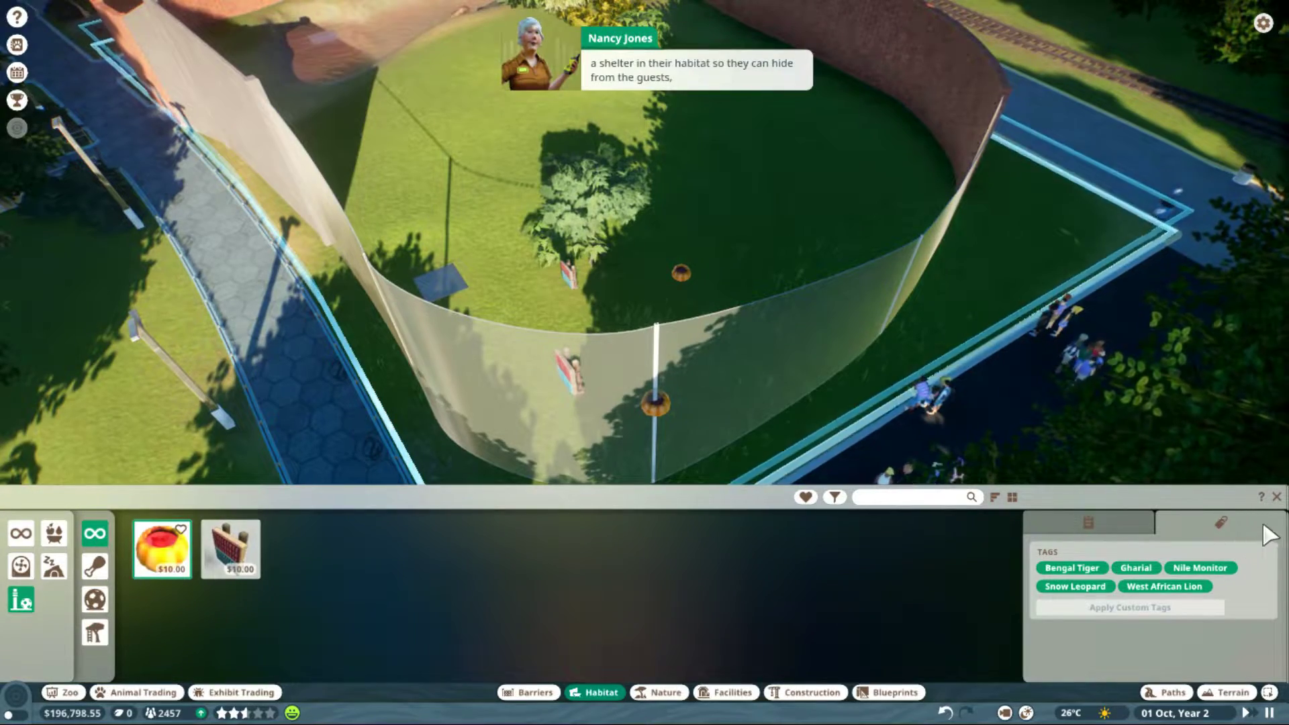
click(1277, 499)
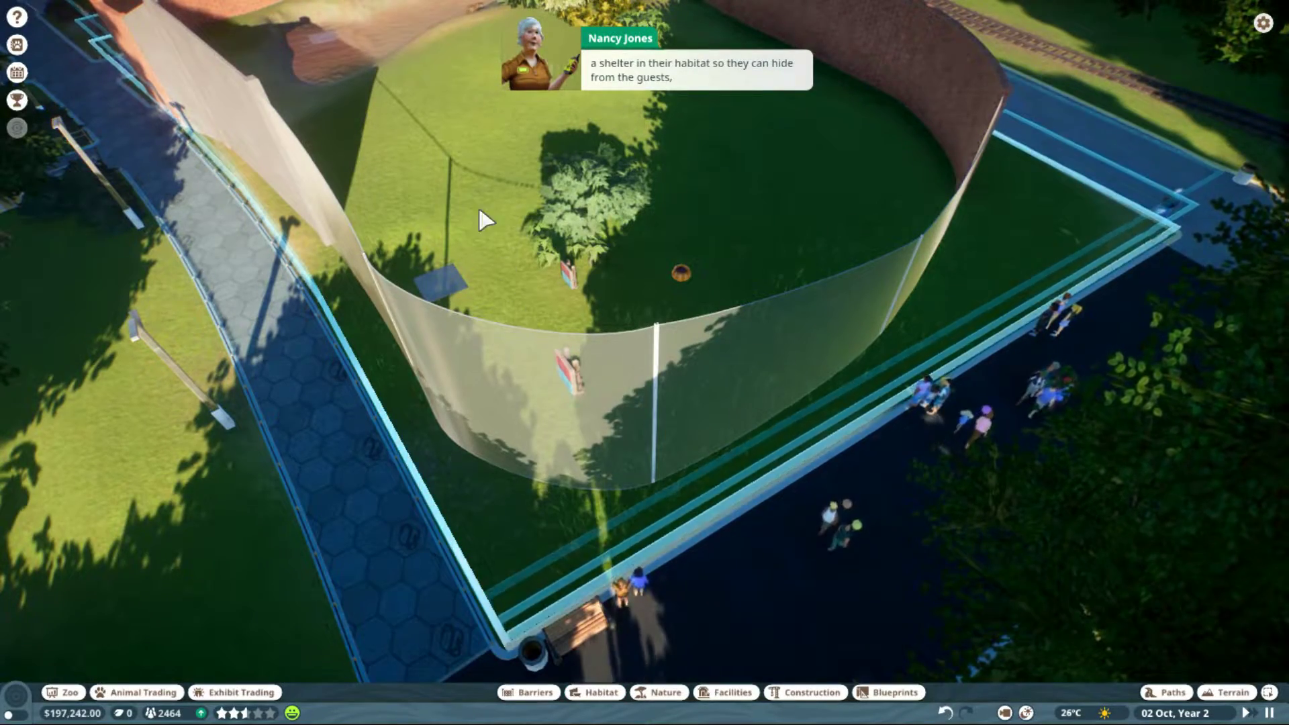
scroll(479, 206, up, 2)
Duplicate the Food Tray Large and set the copy down at the habitat's far end.
key(w)
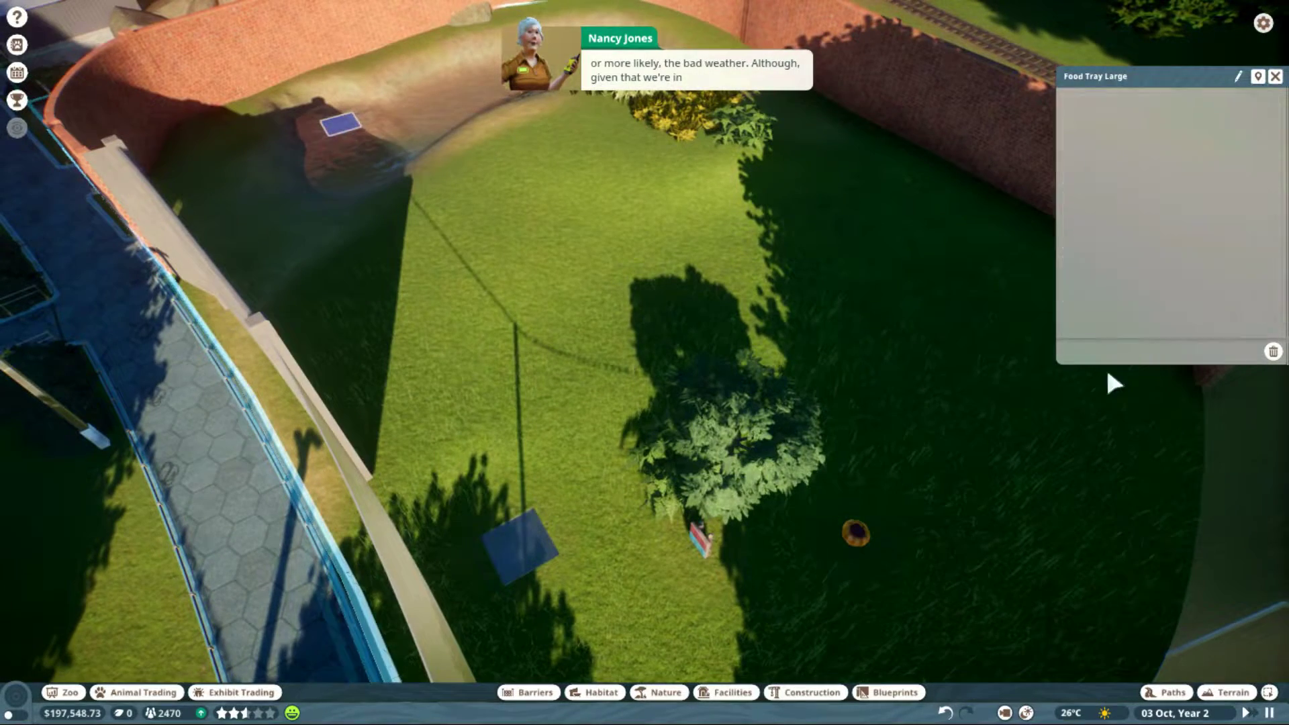
key(ctrl+d)
click(611, 615)
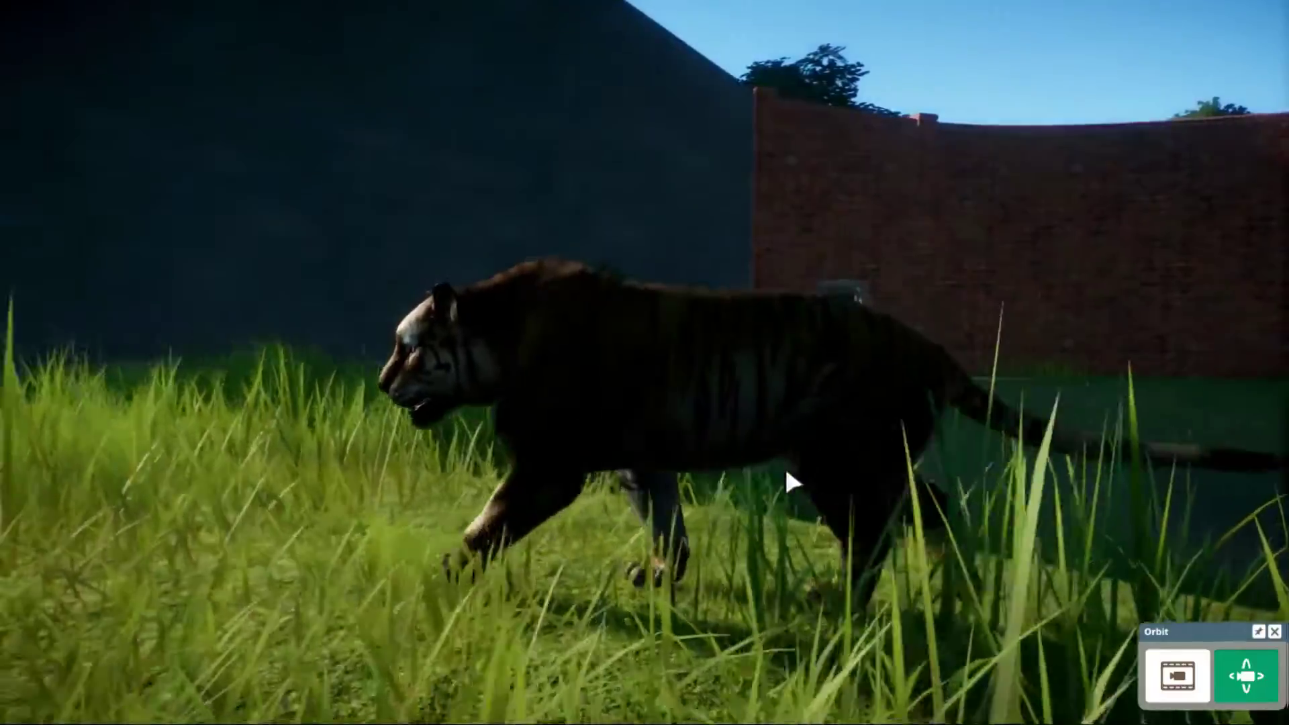
Orbit the camera around the walking tiger, circling its back, sides and front.
drag(785, 465, 583, 558)
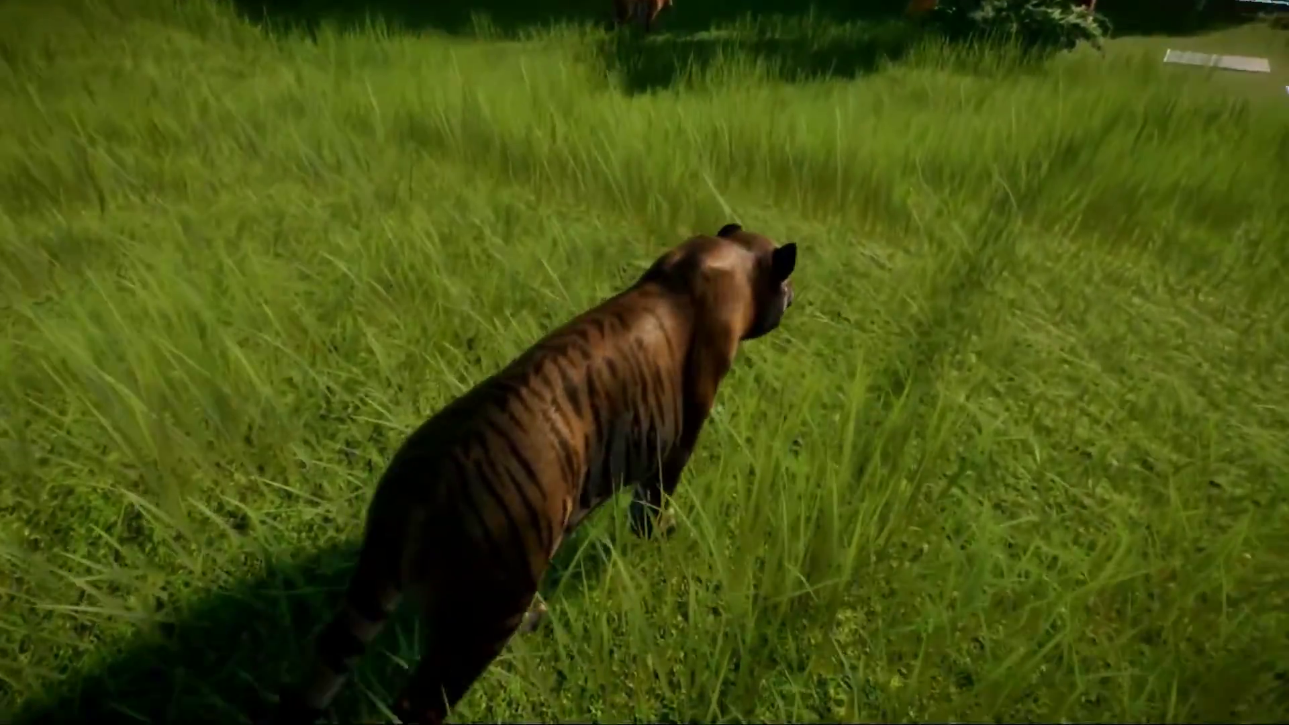
drag(645, 403, 956, 423)
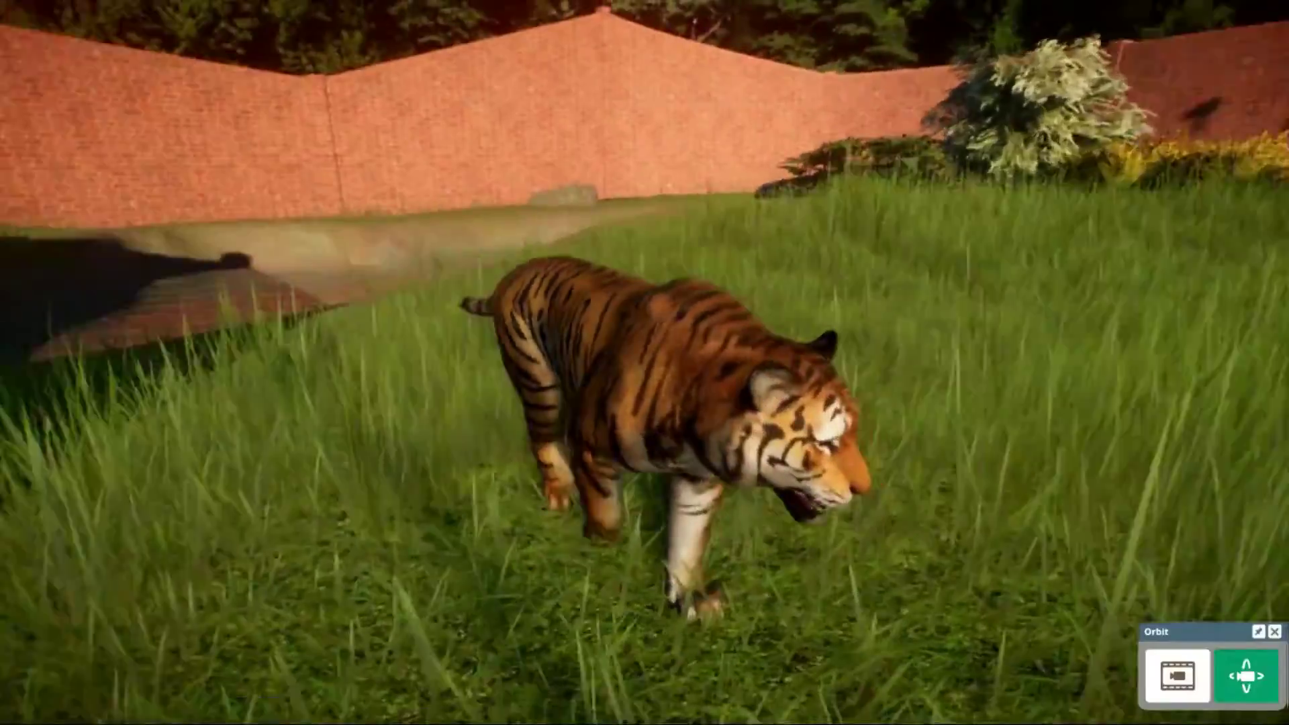
drag(645, 403, 404, 453)
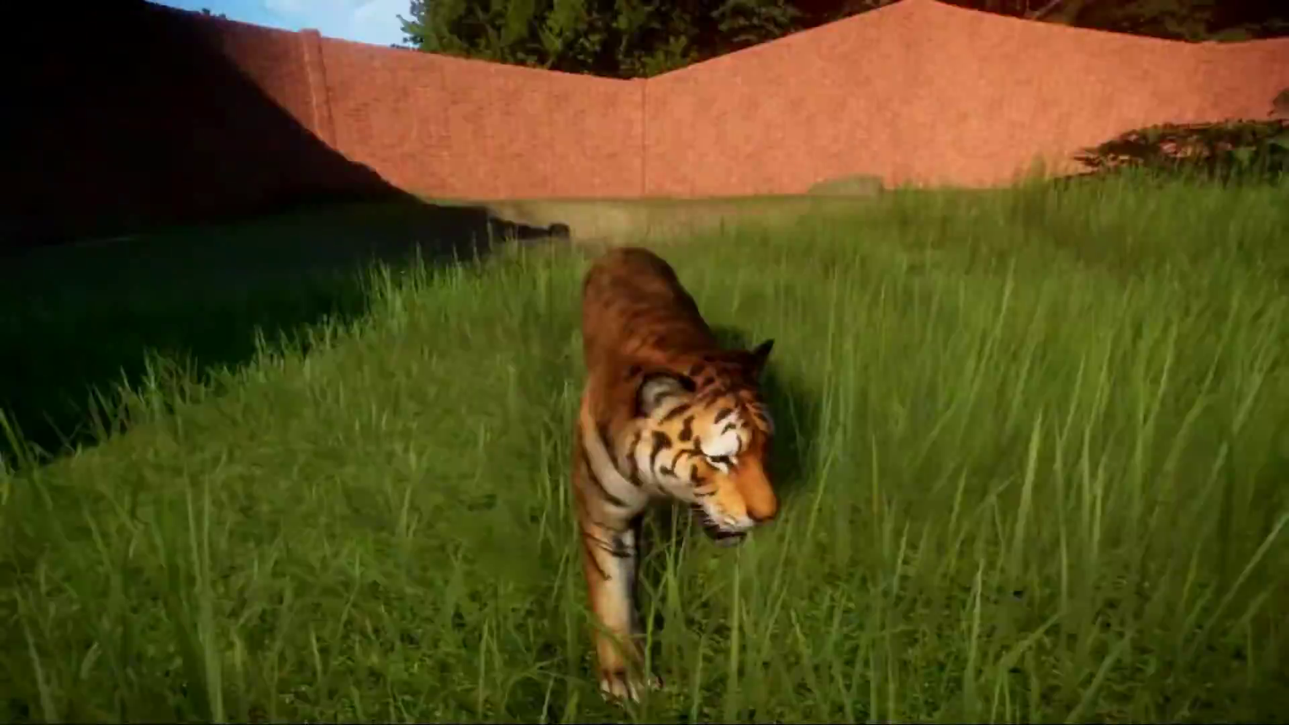
drag(645, 402, 861, 431)
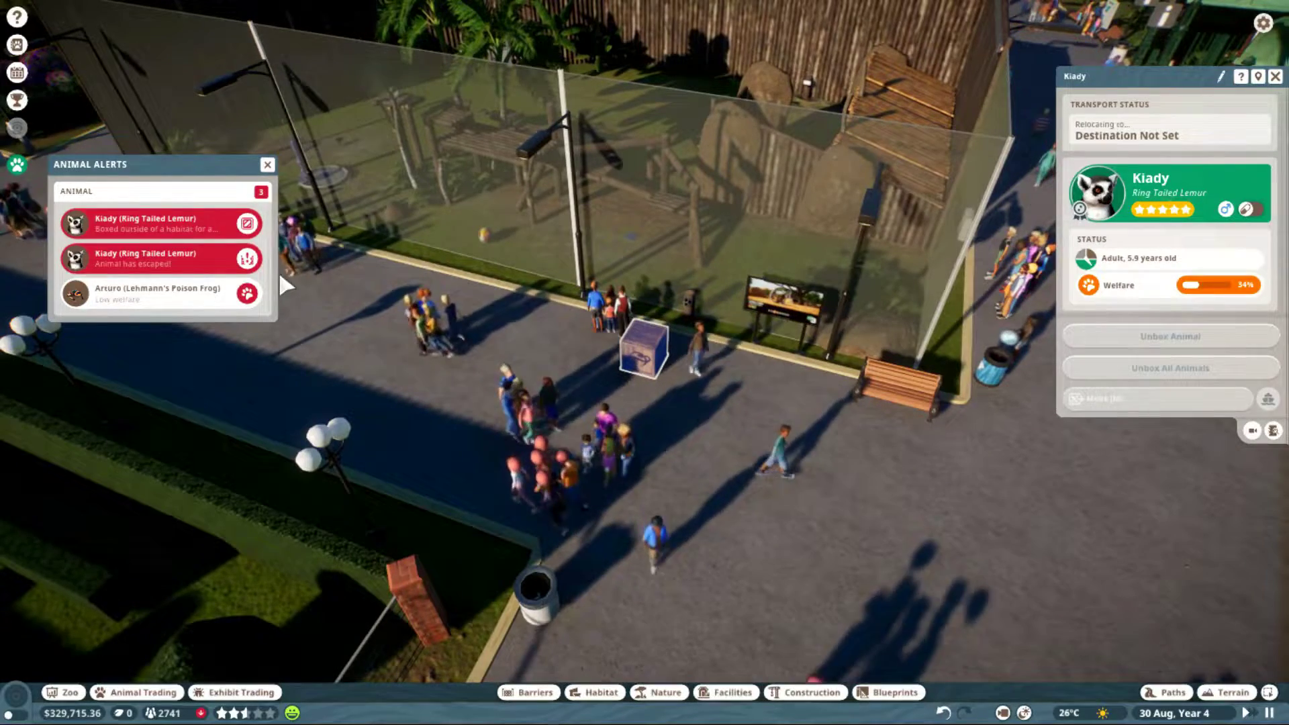
click(302, 237)
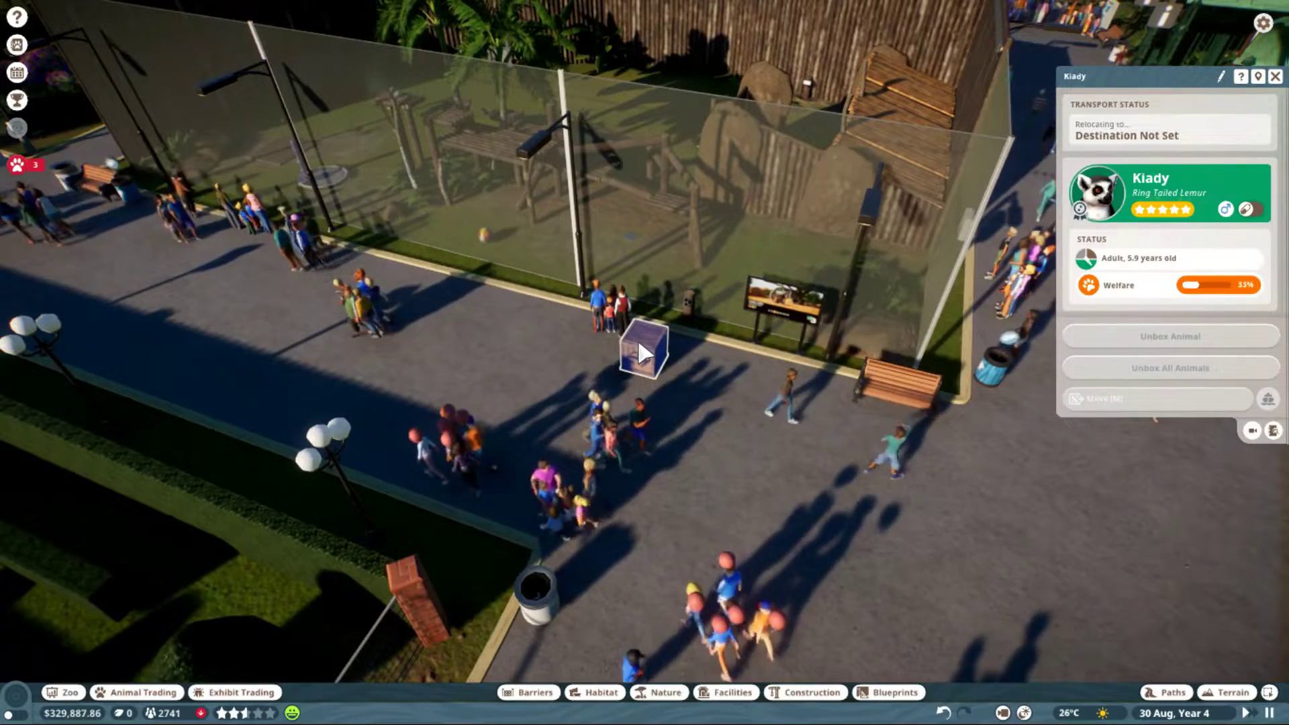
double_click(638, 339)
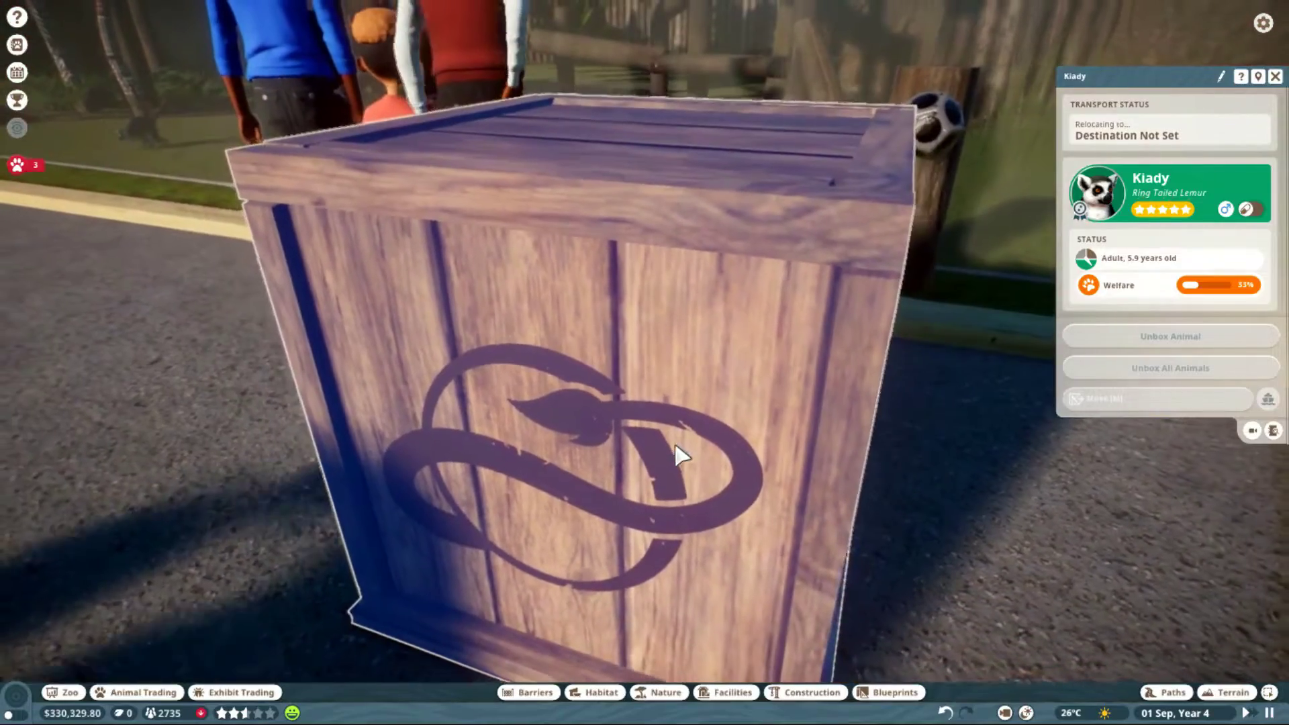
drag(674, 441, 644, 433)
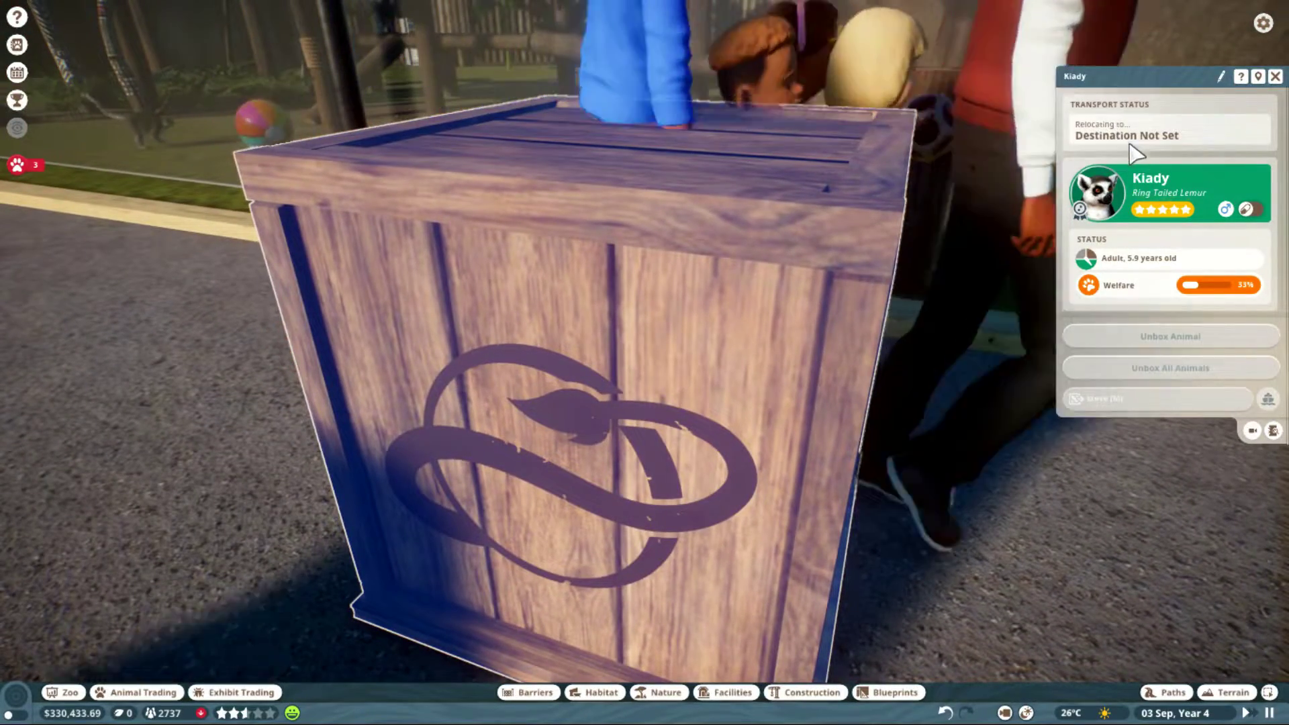
scroll(758, 268, down, 6)
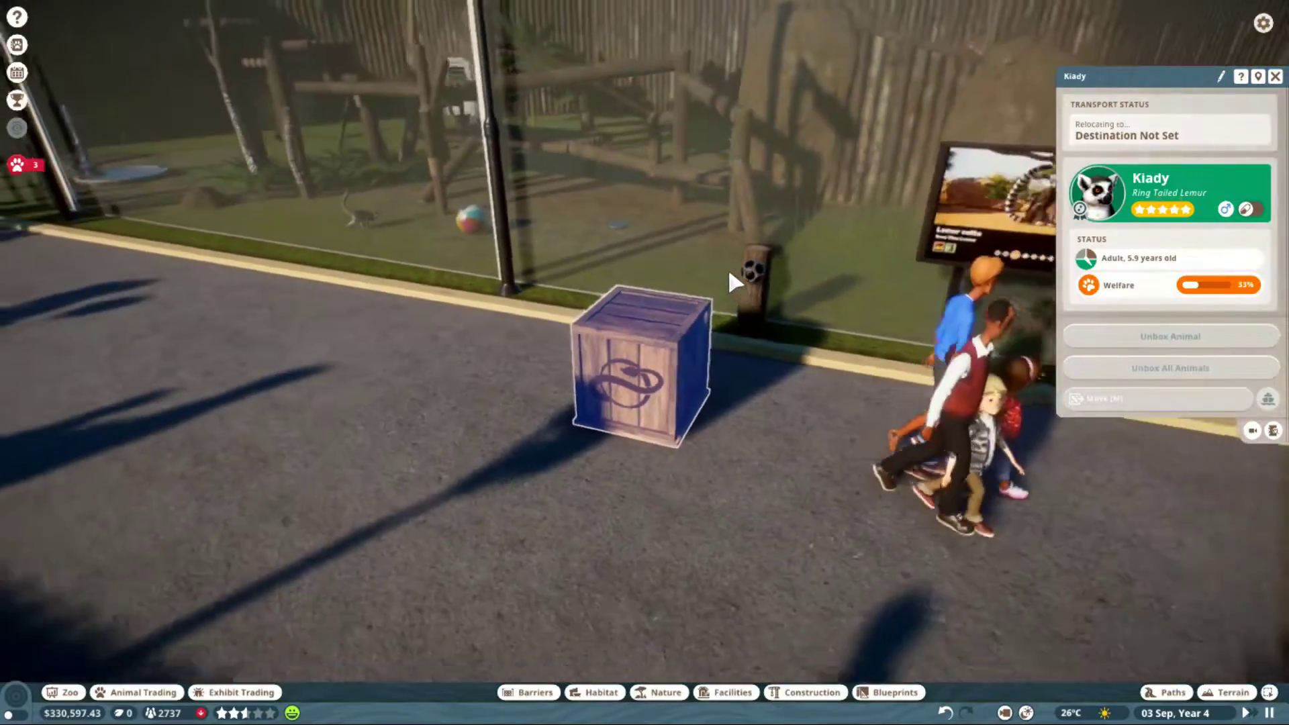
scroll(726, 265, down, 3)
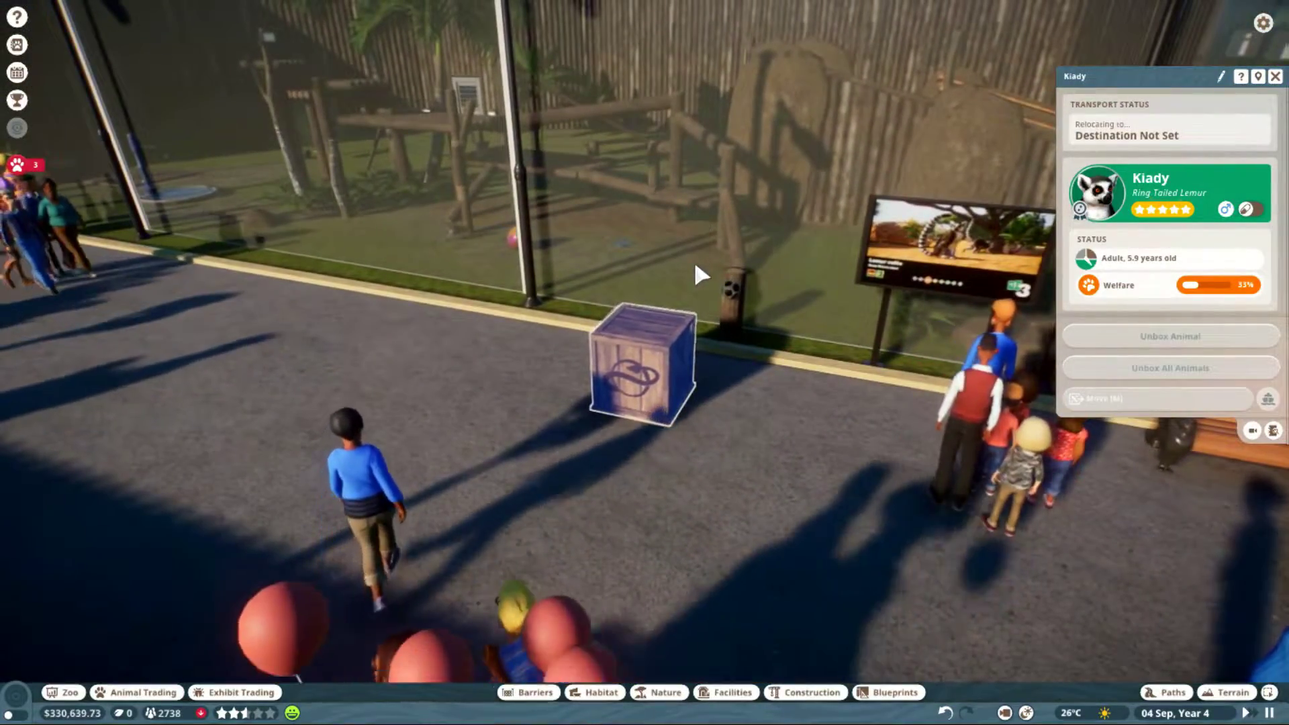
scroll(694, 258, down, 3)
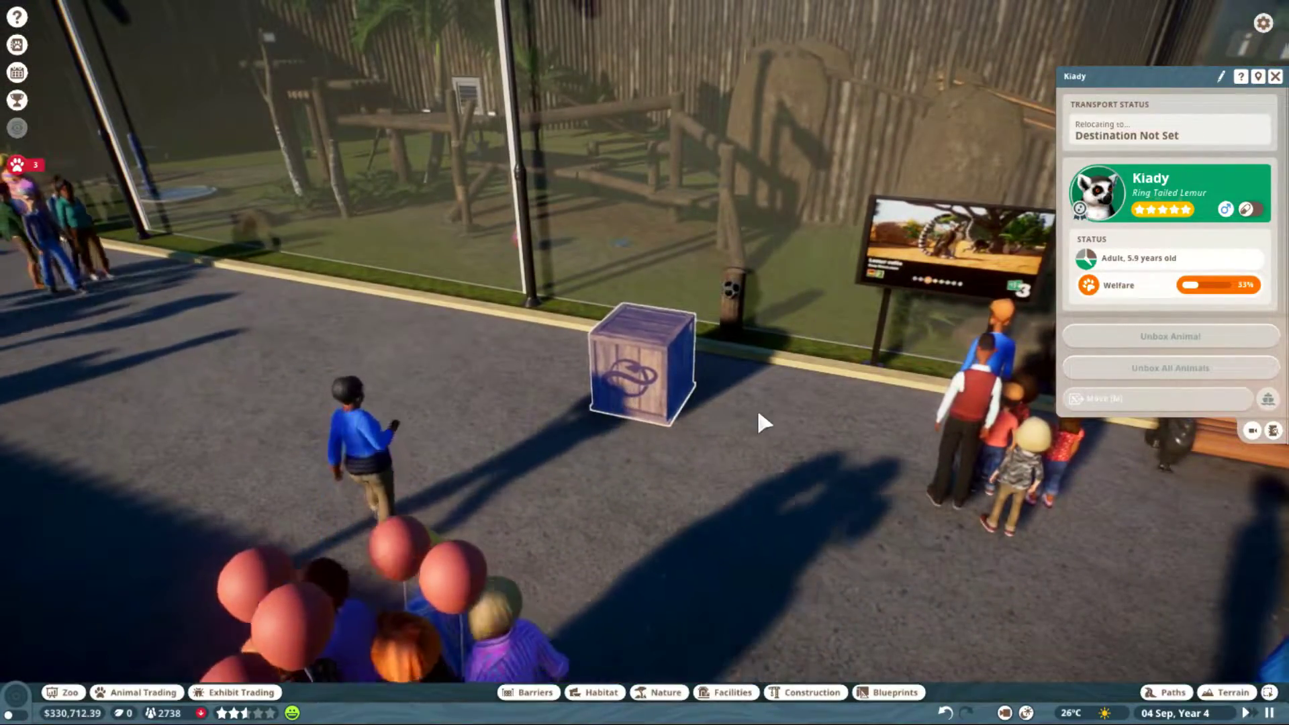
scroll(780, 450, up, 2)
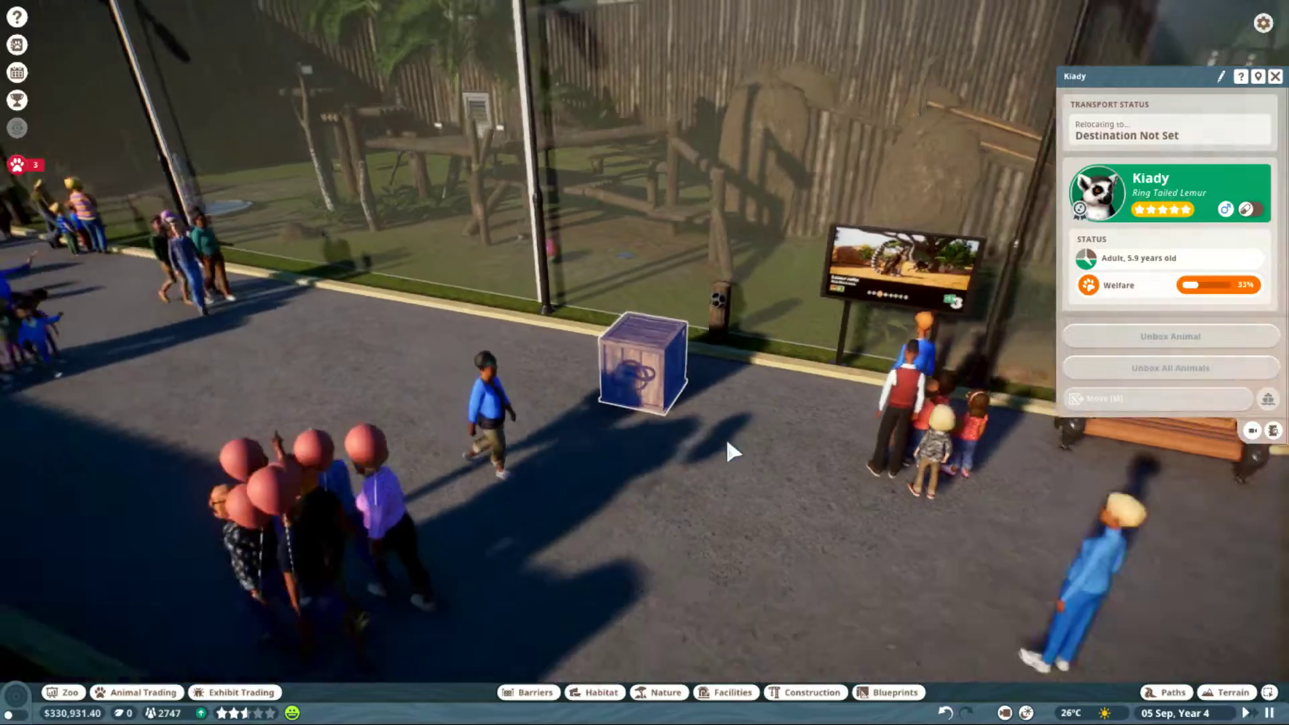
scroll(724, 436, down, 4)
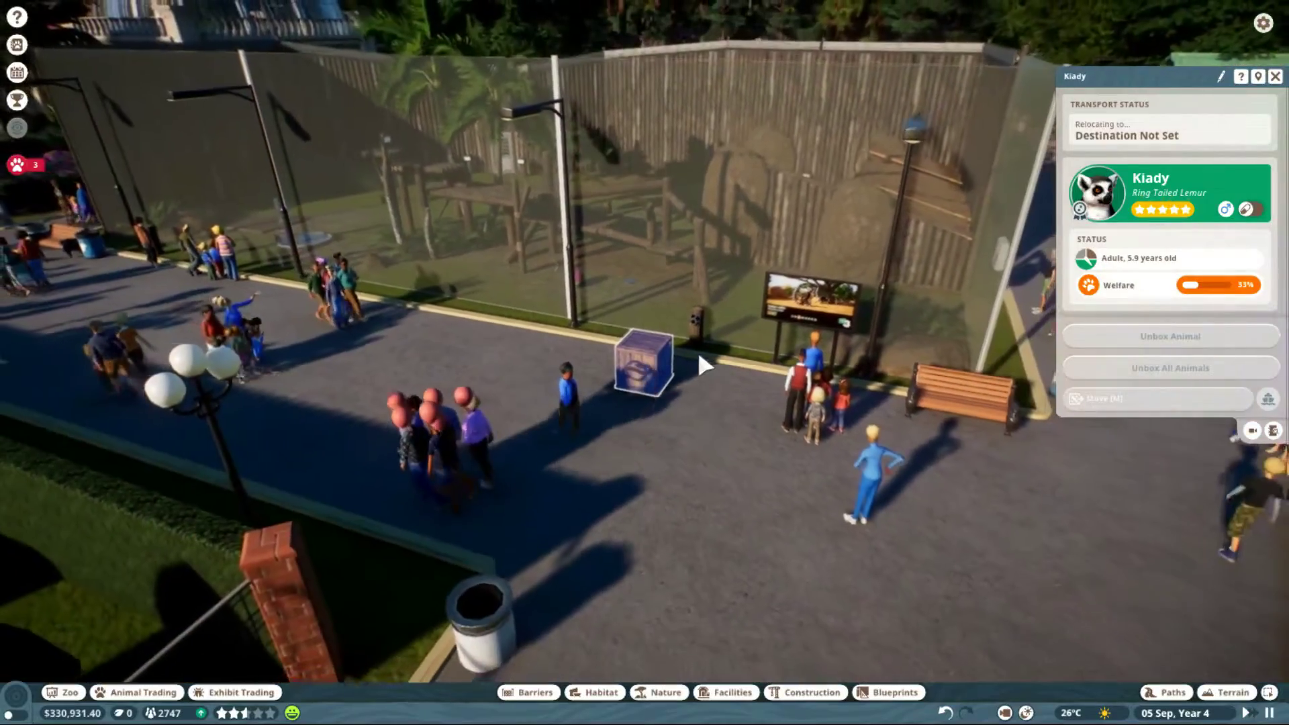
drag(698, 352, 271, 160)
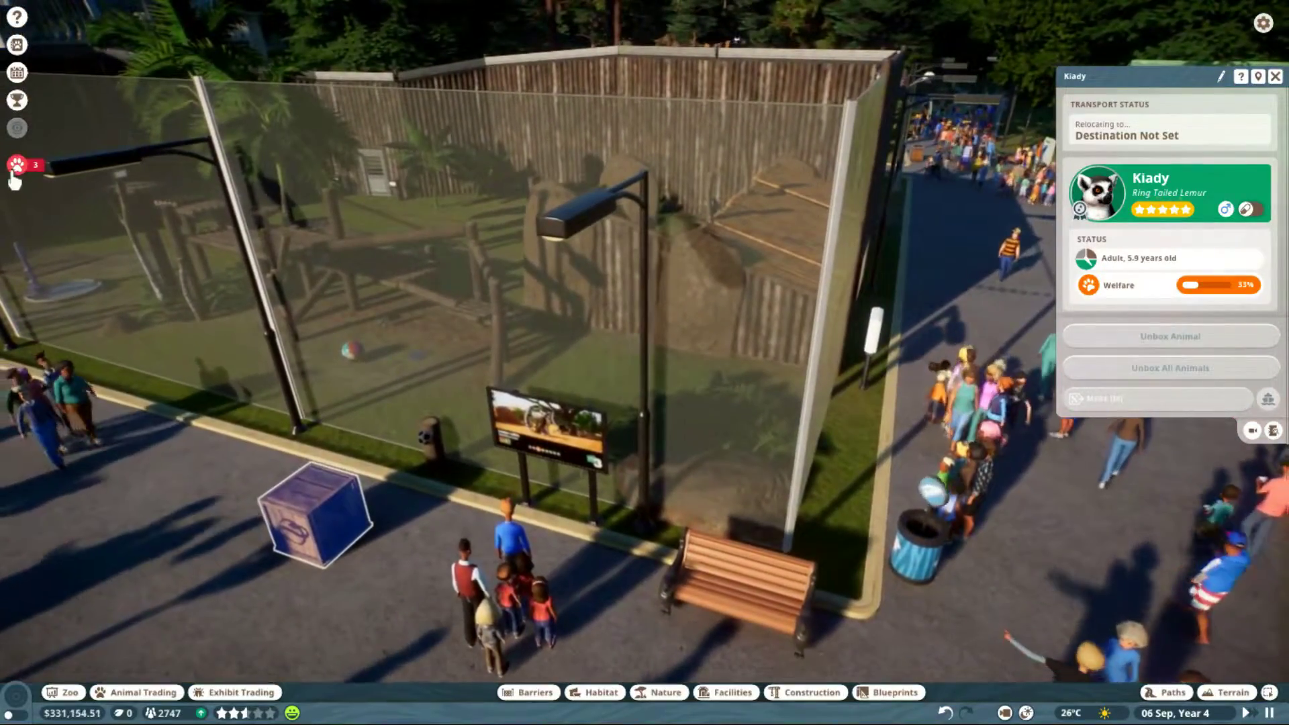
click(16, 165)
click(116, 264)
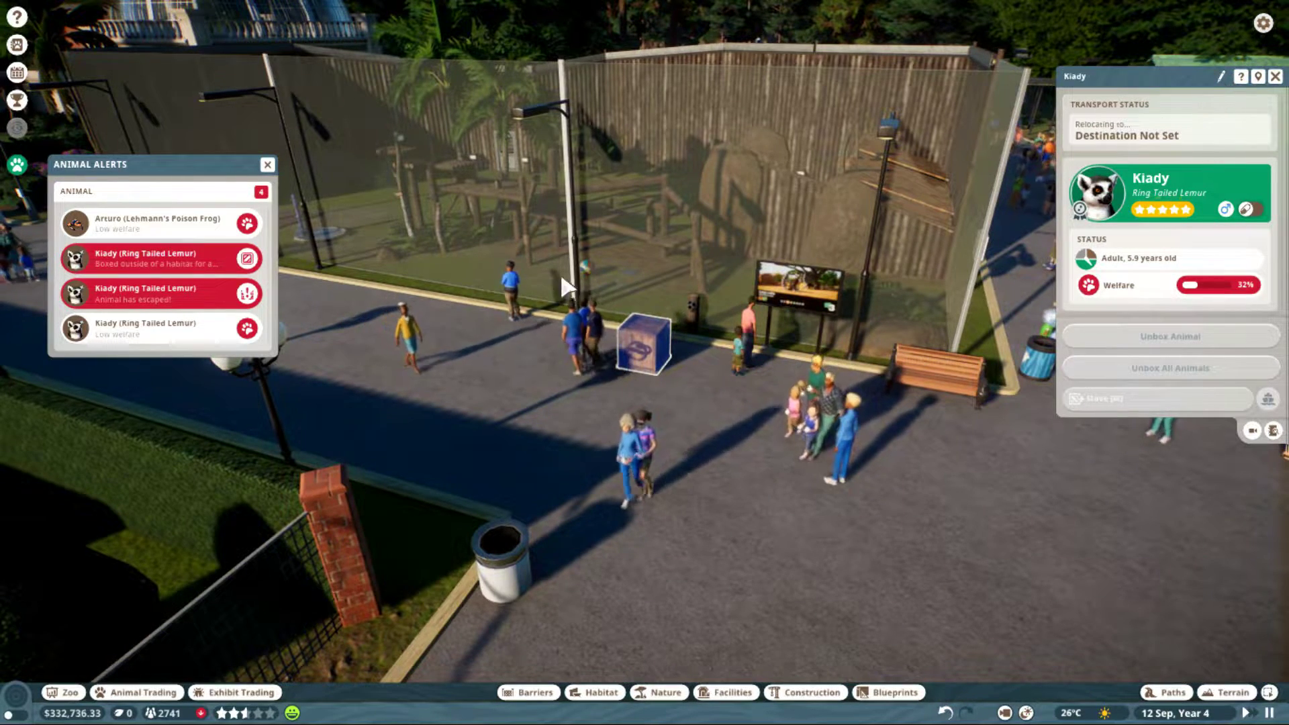
Close the animal alerts and check the exhibit market and animal storage, finding both empty.
click(235, 692)
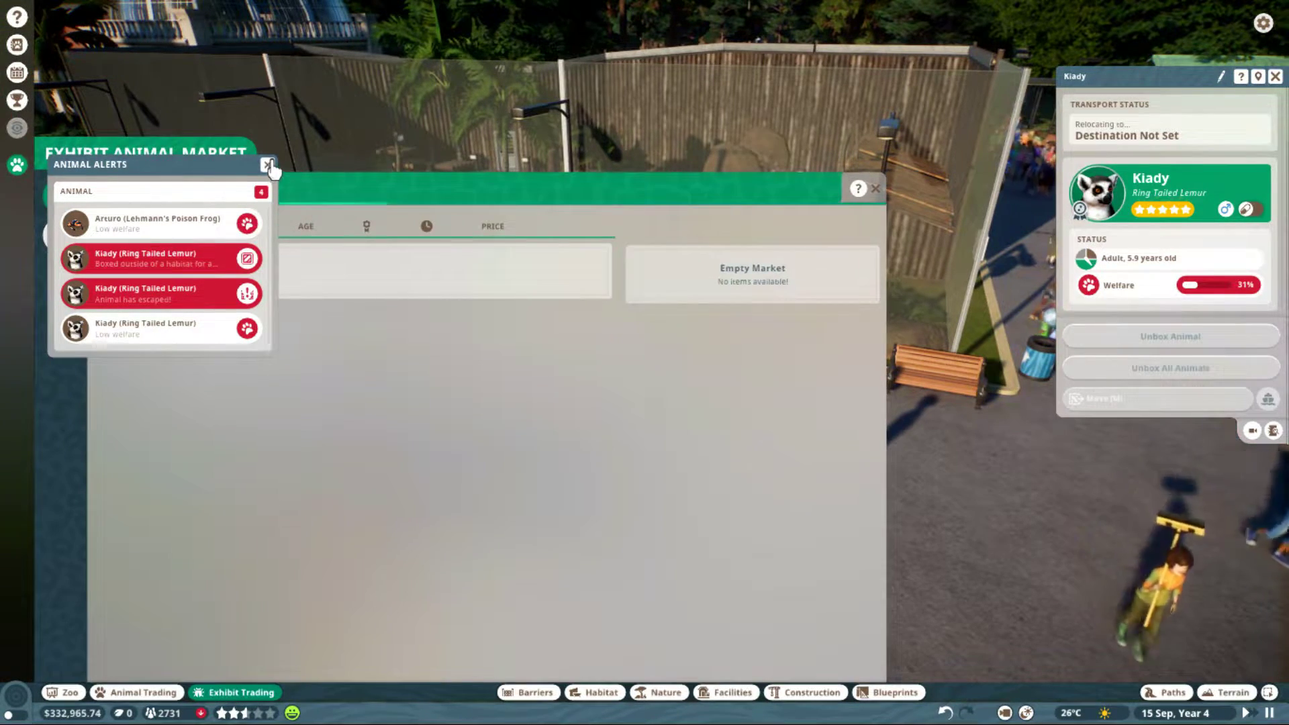
click(269, 164)
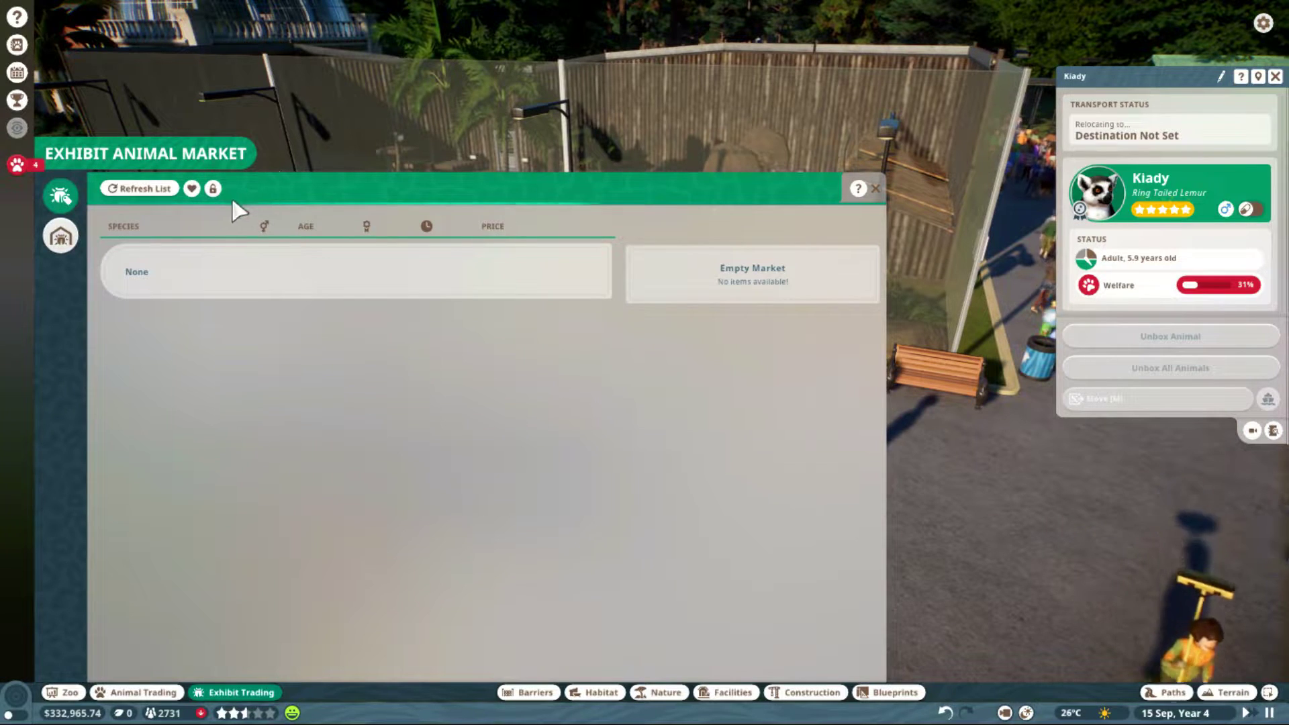
click(61, 236)
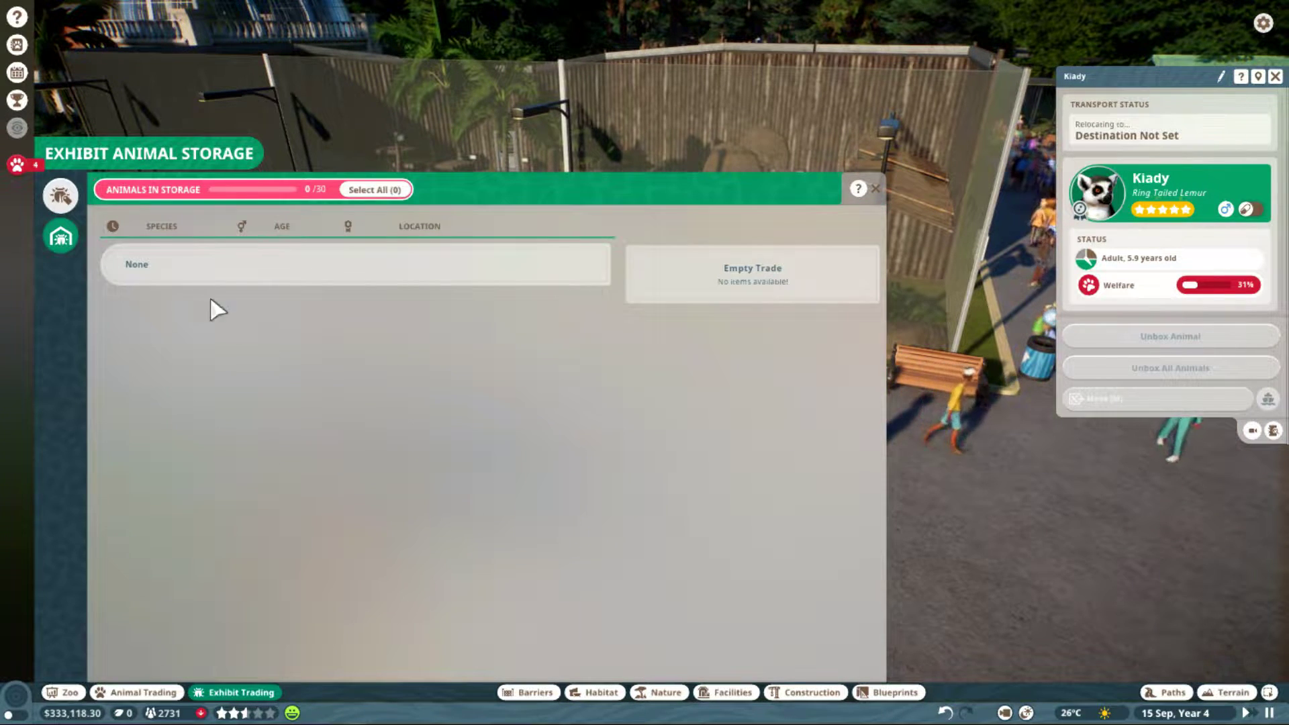
click(874, 189)
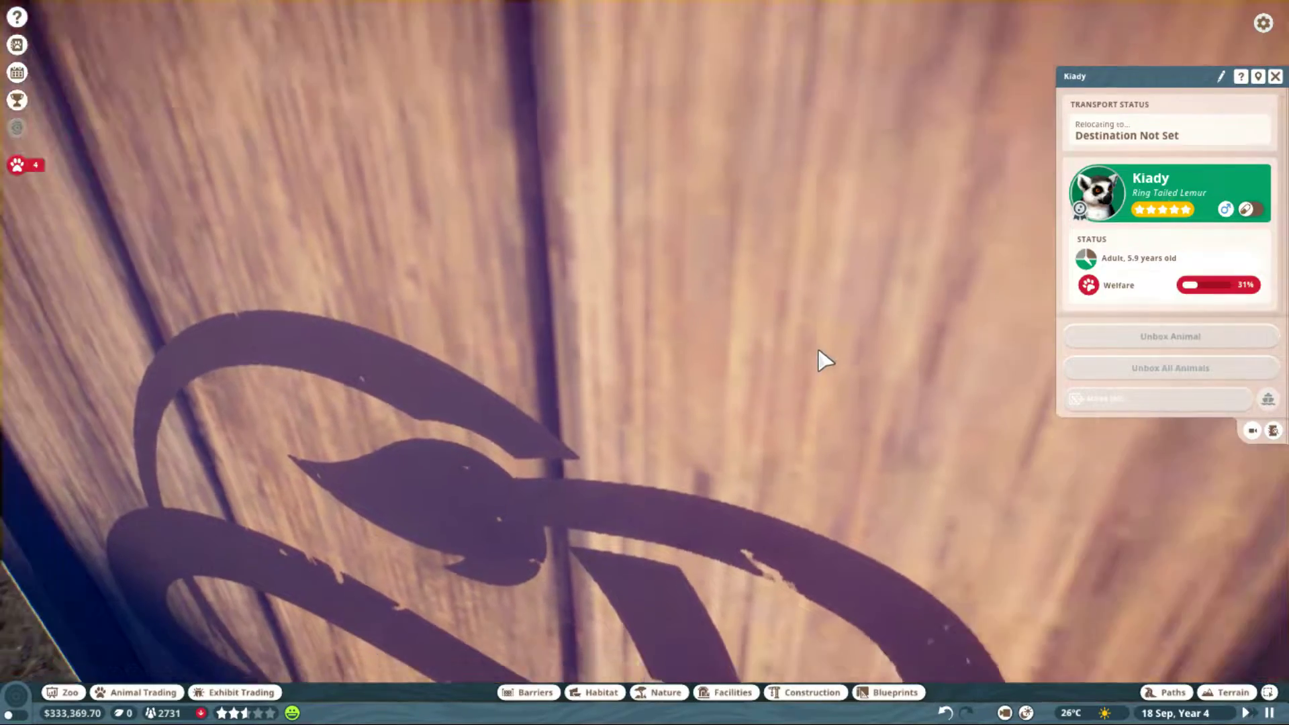
scroll(818, 347, down, 5)
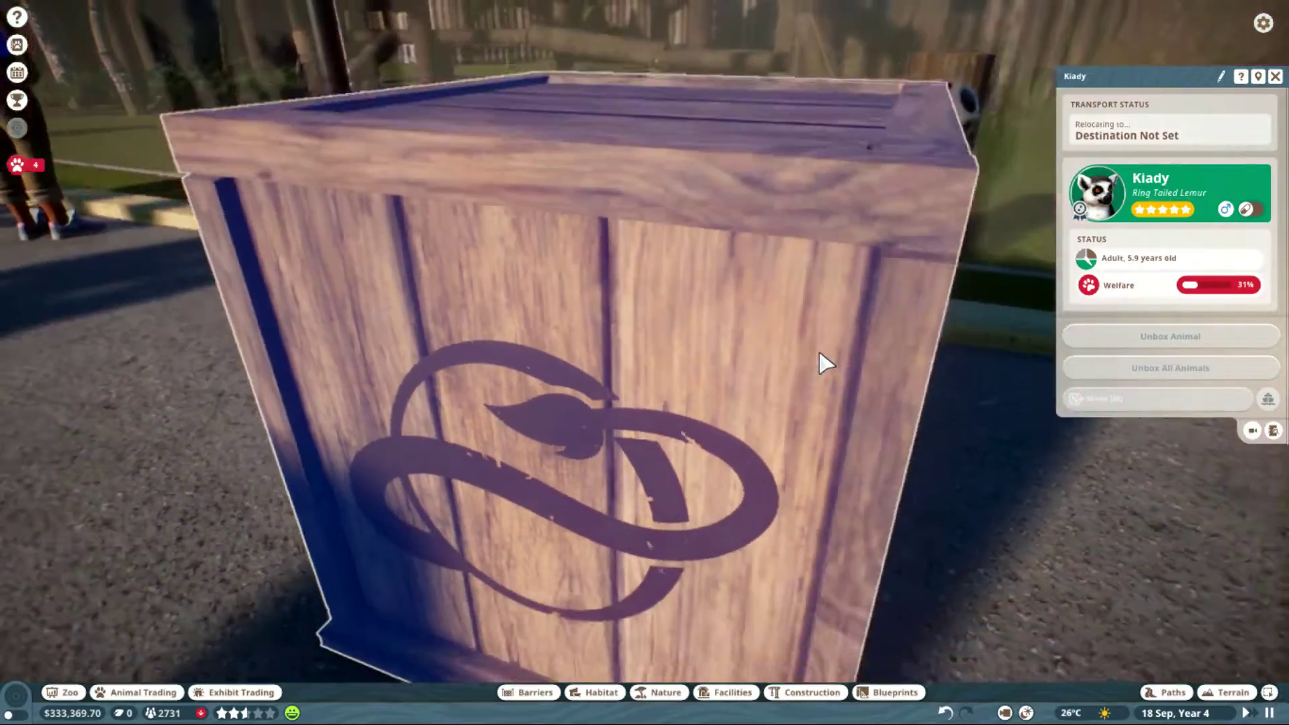
scroll(818, 350, down, 4)
scroll(672, 341, down, 3)
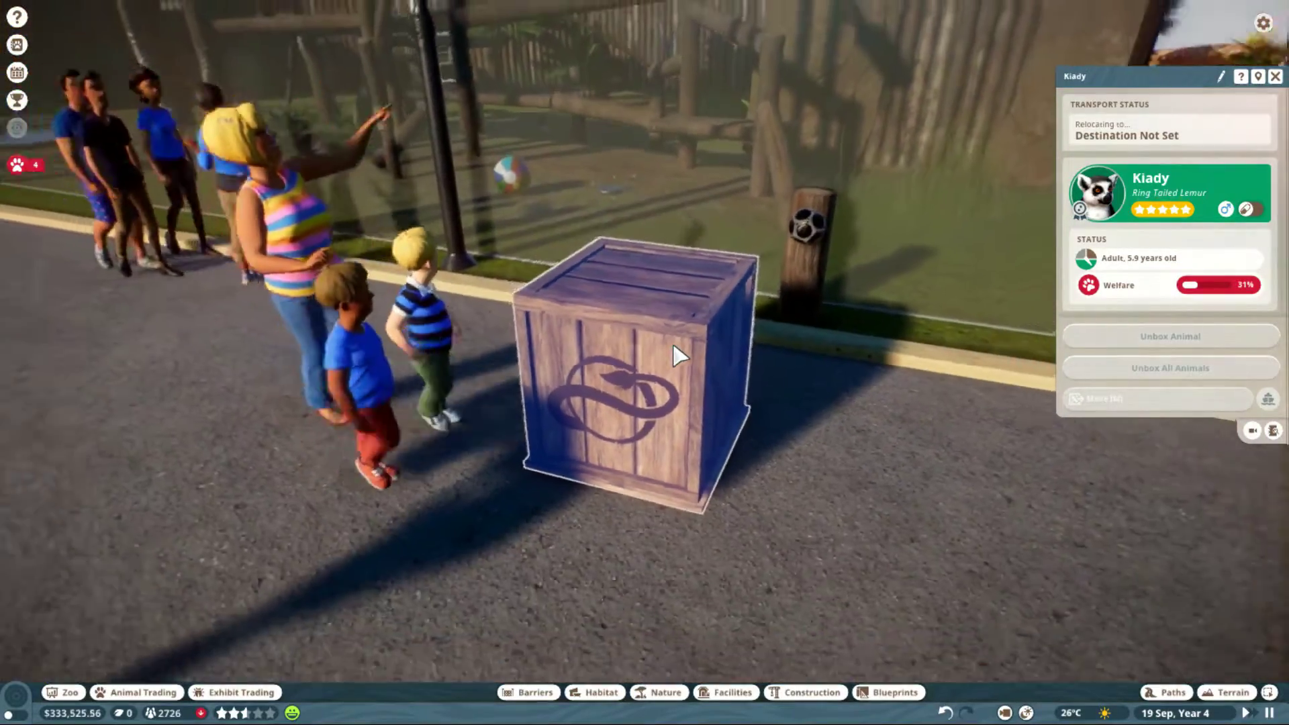
scroll(672, 342, down, 4)
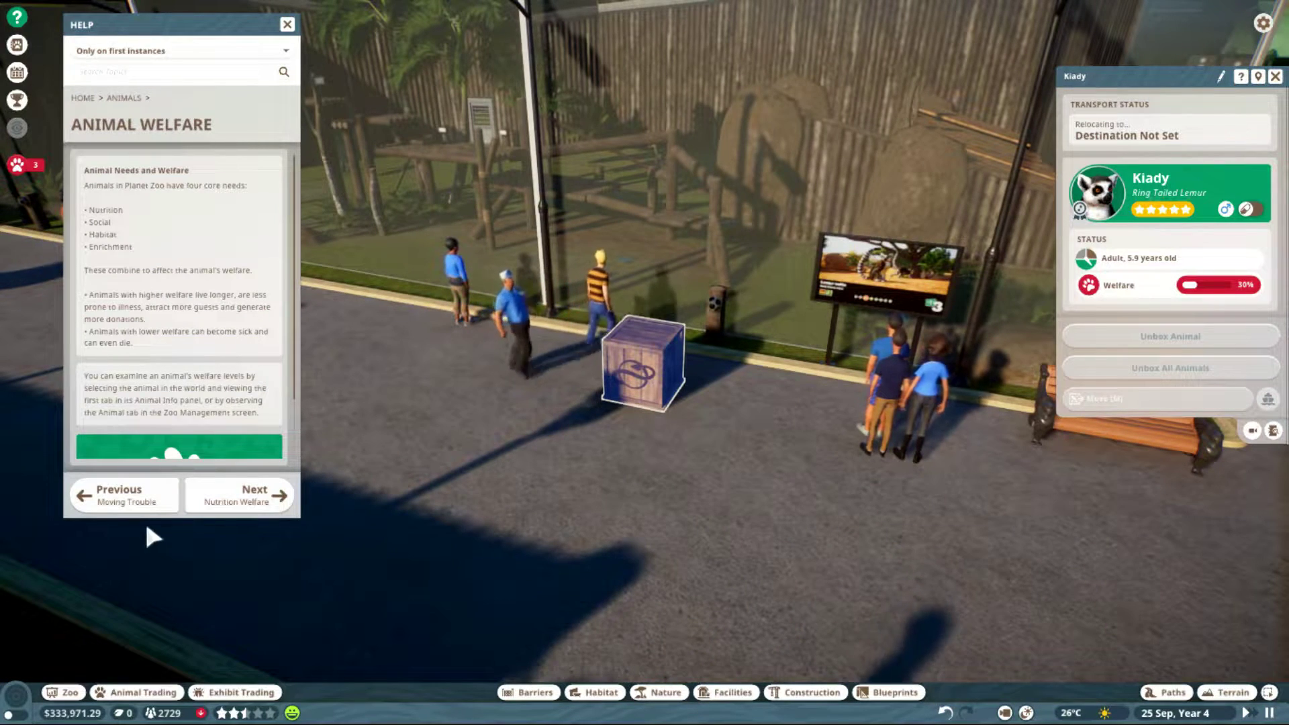
click(142, 503)
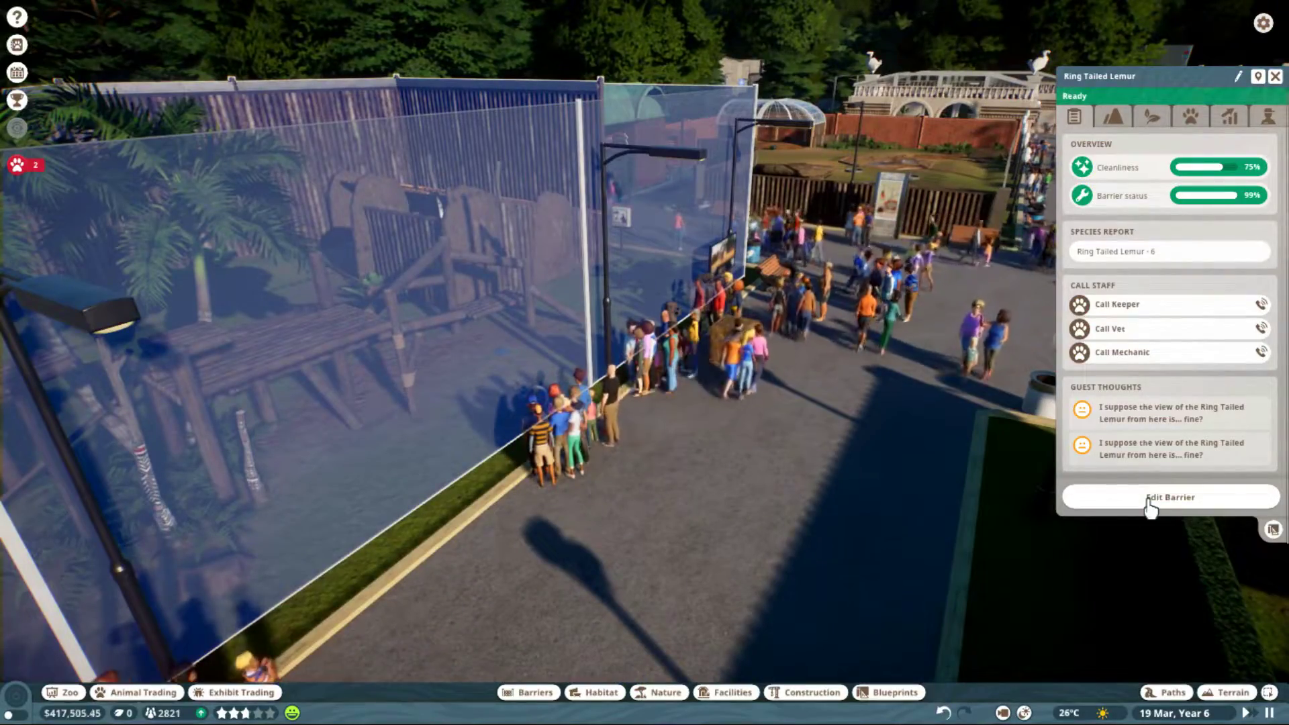
Edit the lemur habitat's barrier, choosing a different barrier type and selecting a wall section.
click(1151, 497)
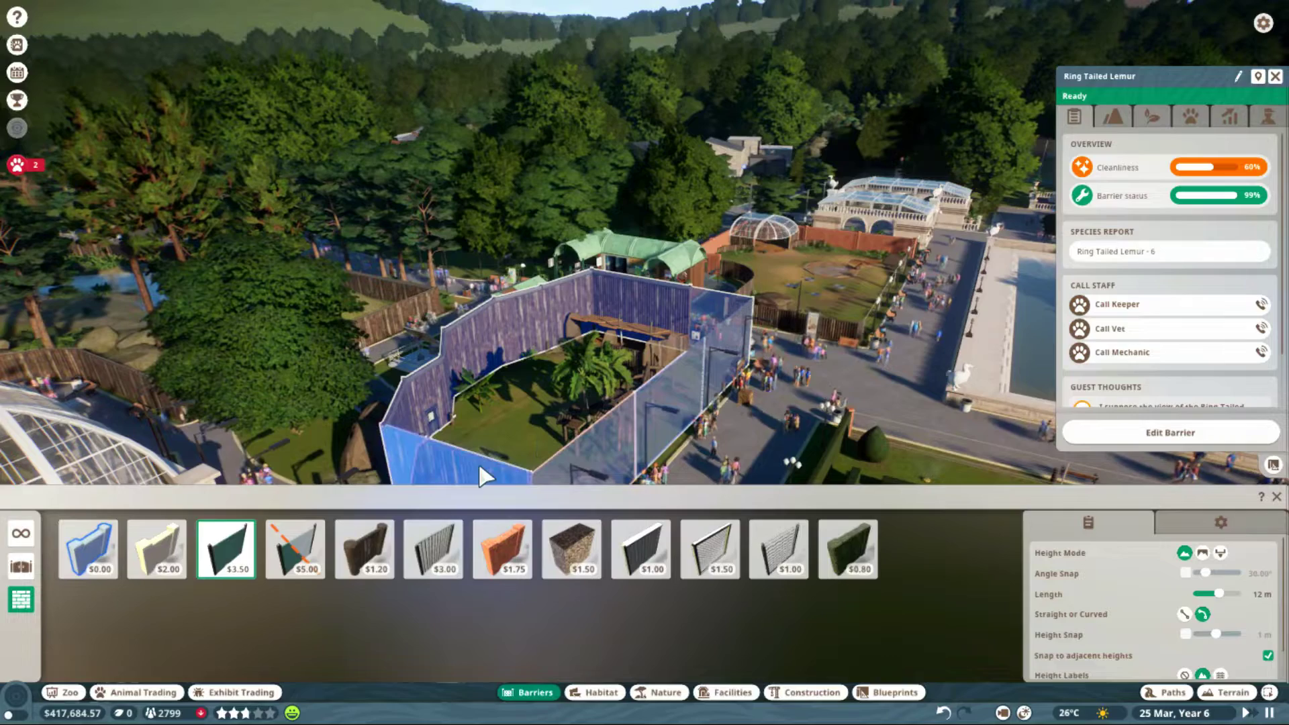
click(479, 462)
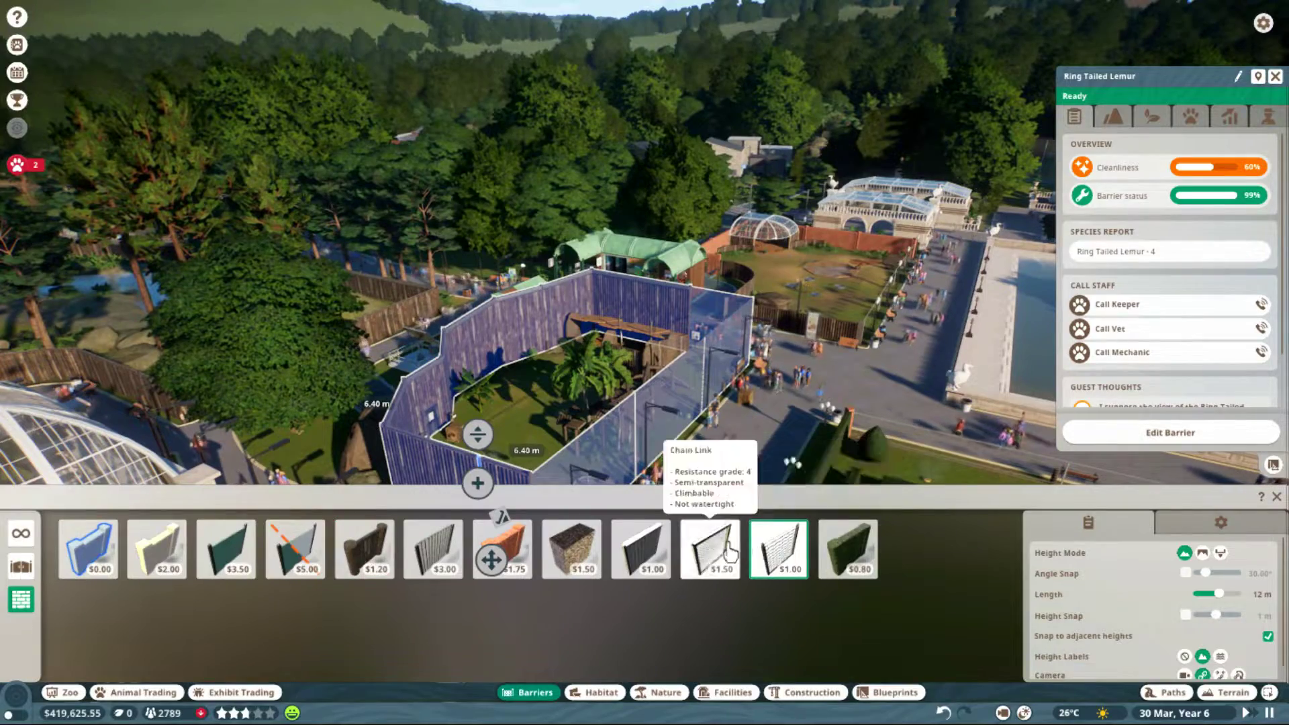
click(433, 466)
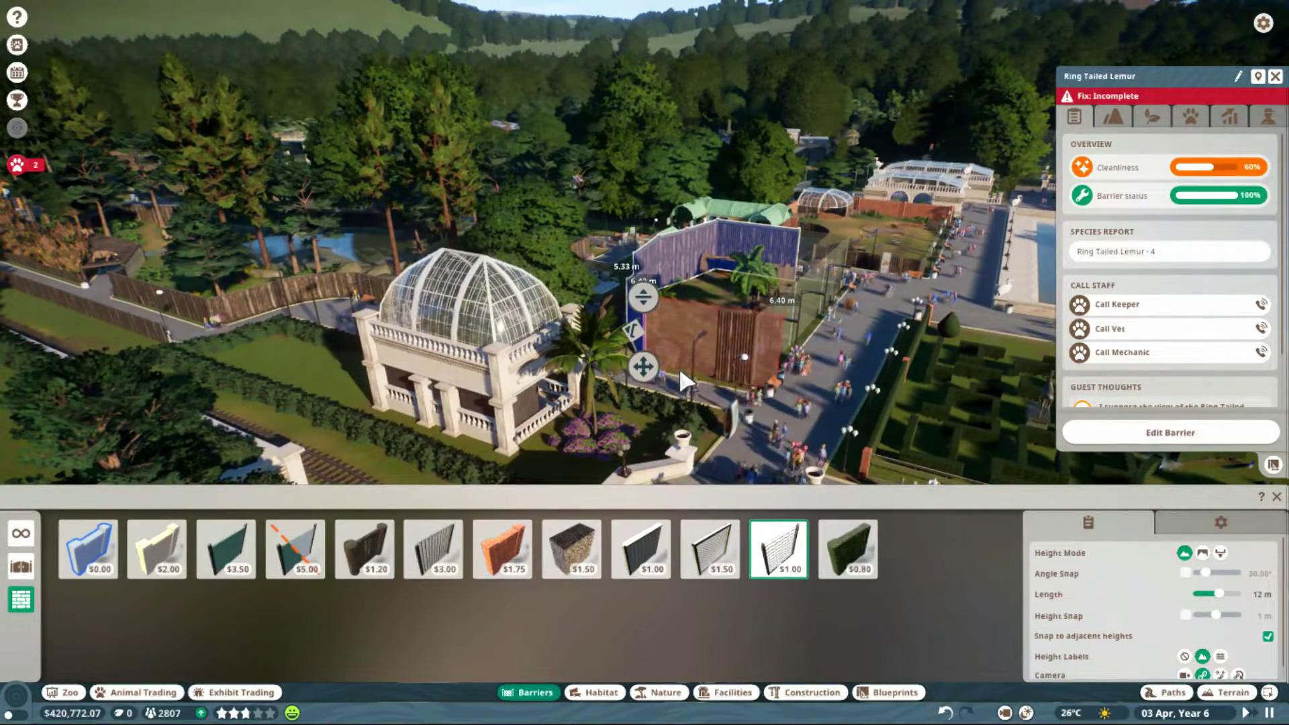
scroll(678, 368, up, 5)
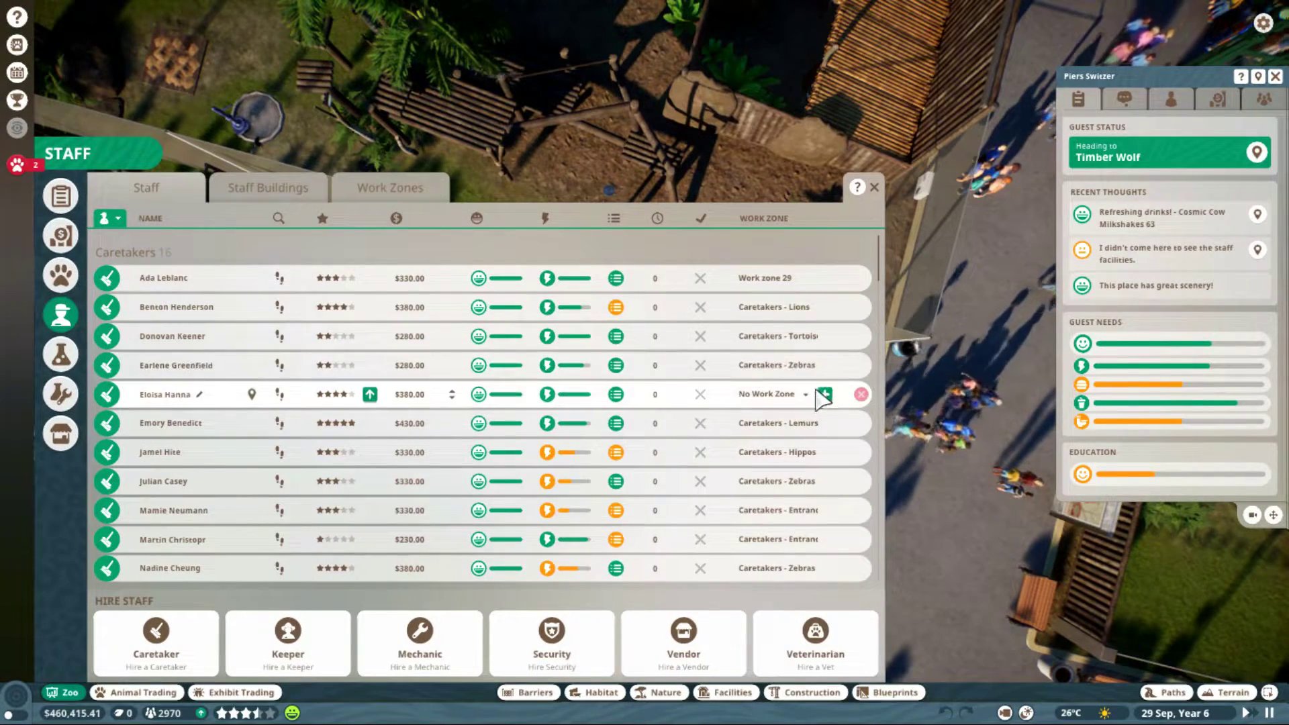
Create a work zone over the lemur habitat and assign it to Caretakers - Lemurs.
click(825, 396)
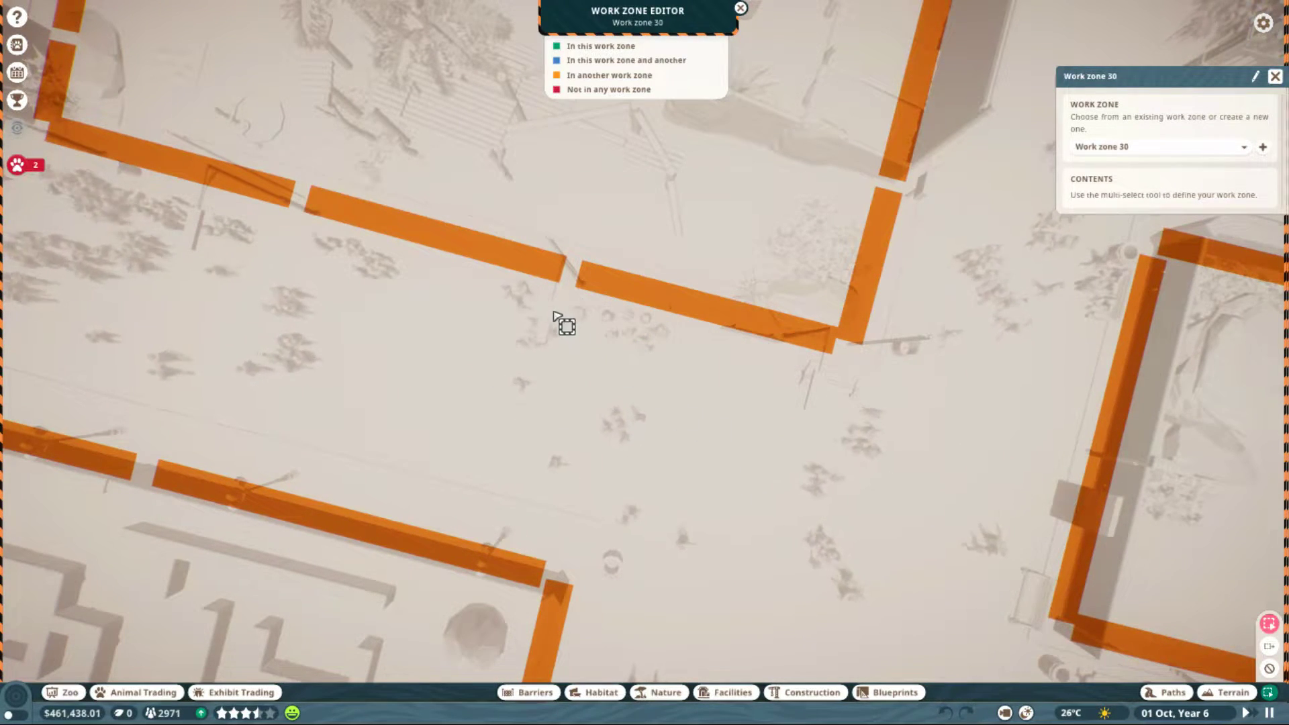
drag(757, 479, 775, 473)
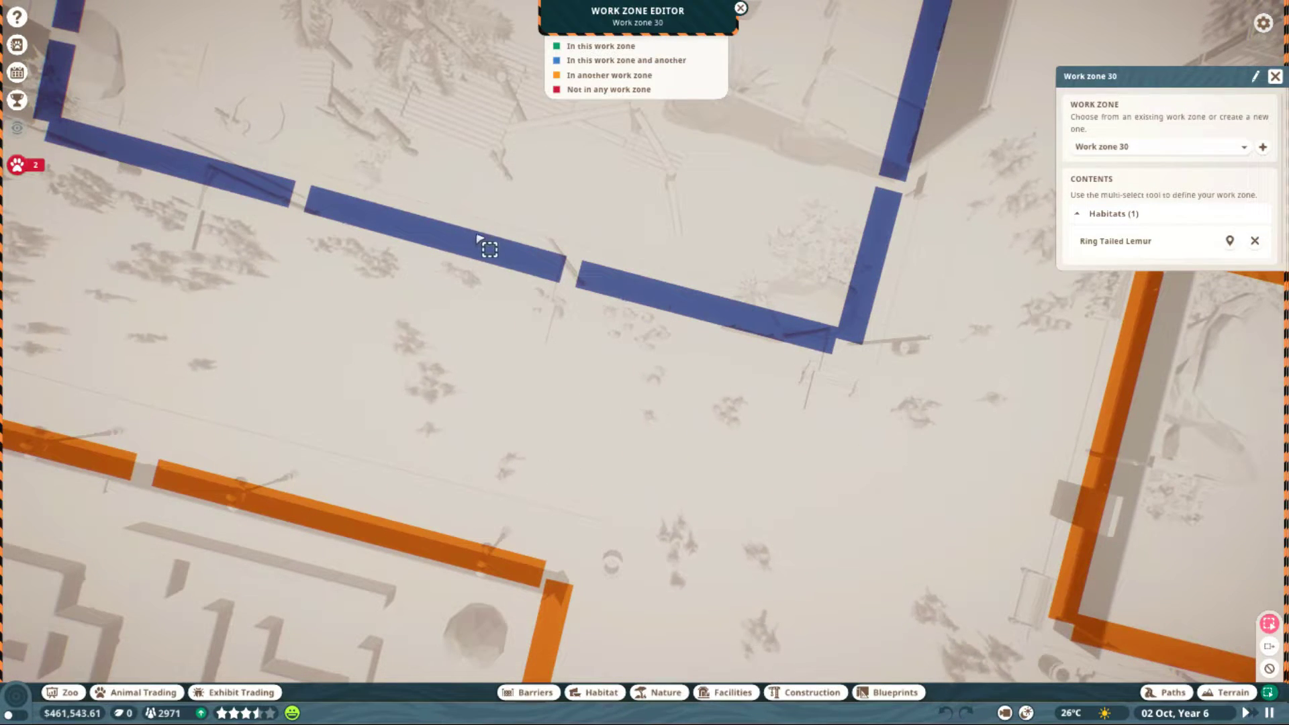
click(1136, 149)
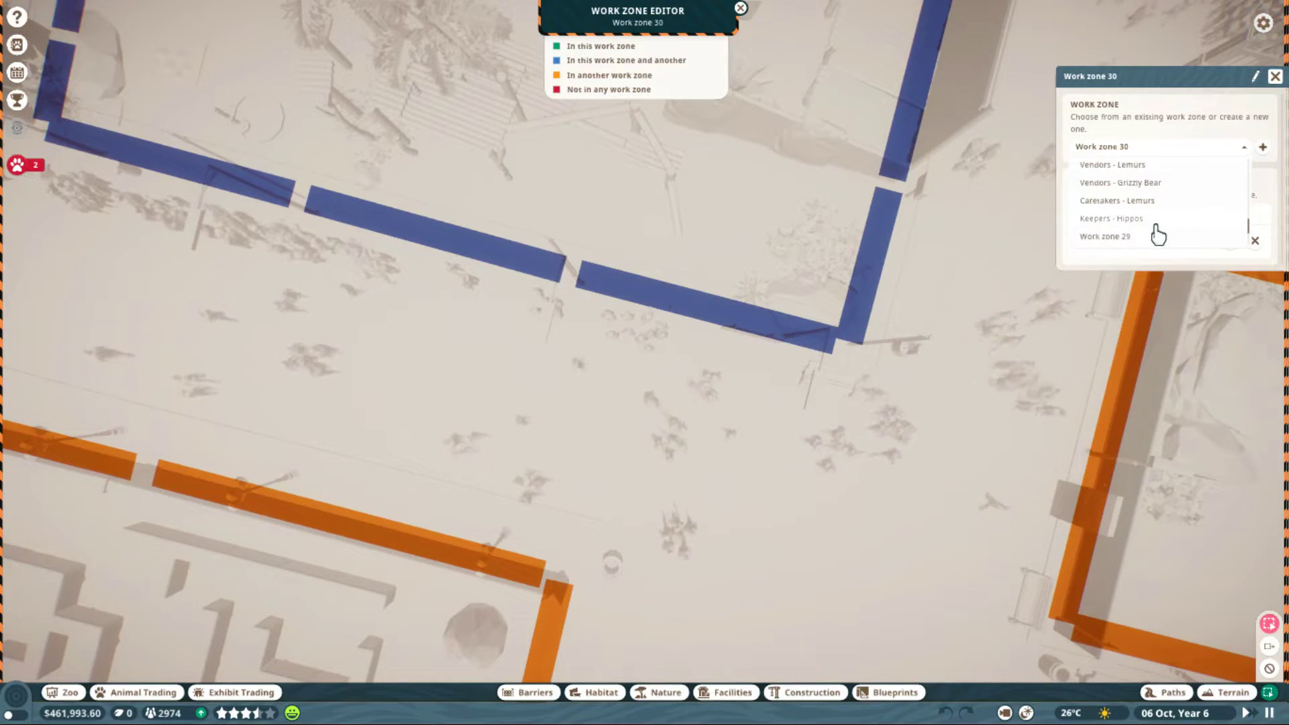
click(1118, 200)
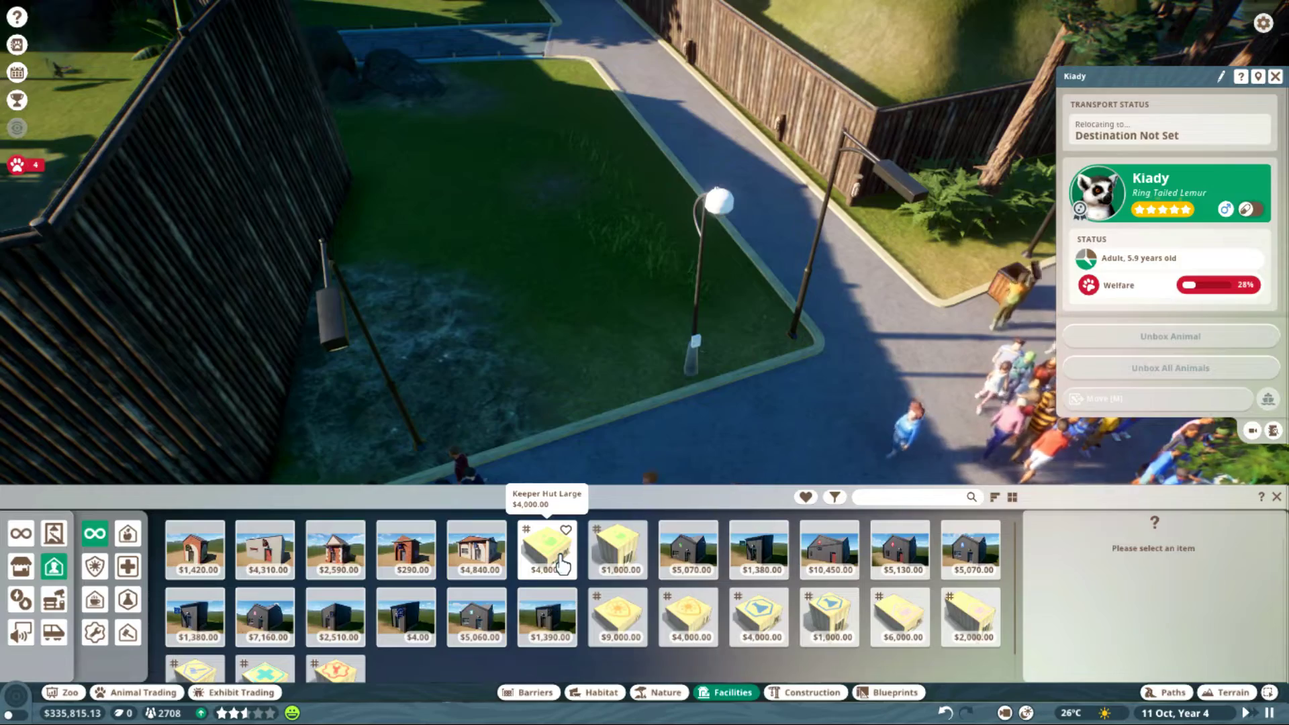
Build the small keeper hut and position it on the grass plot beside the path.
click(560, 562)
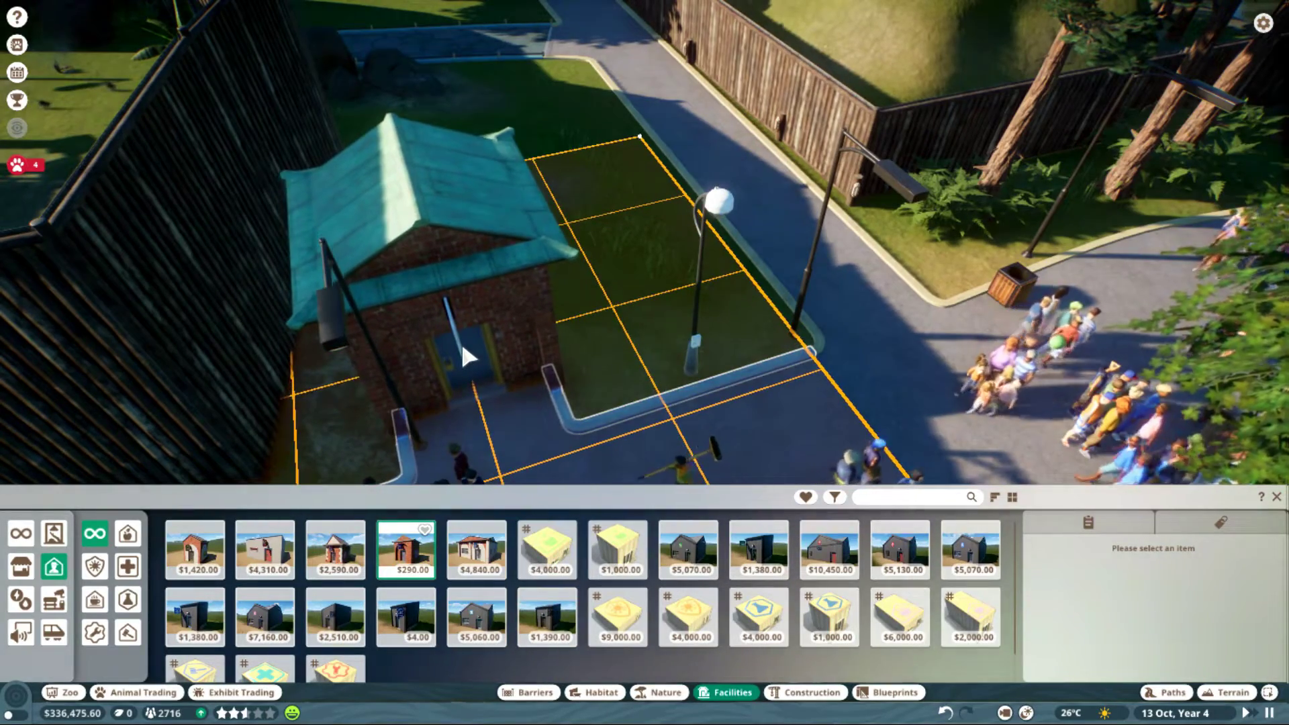
click(461, 339)
drag(443, 334, 510, 316)
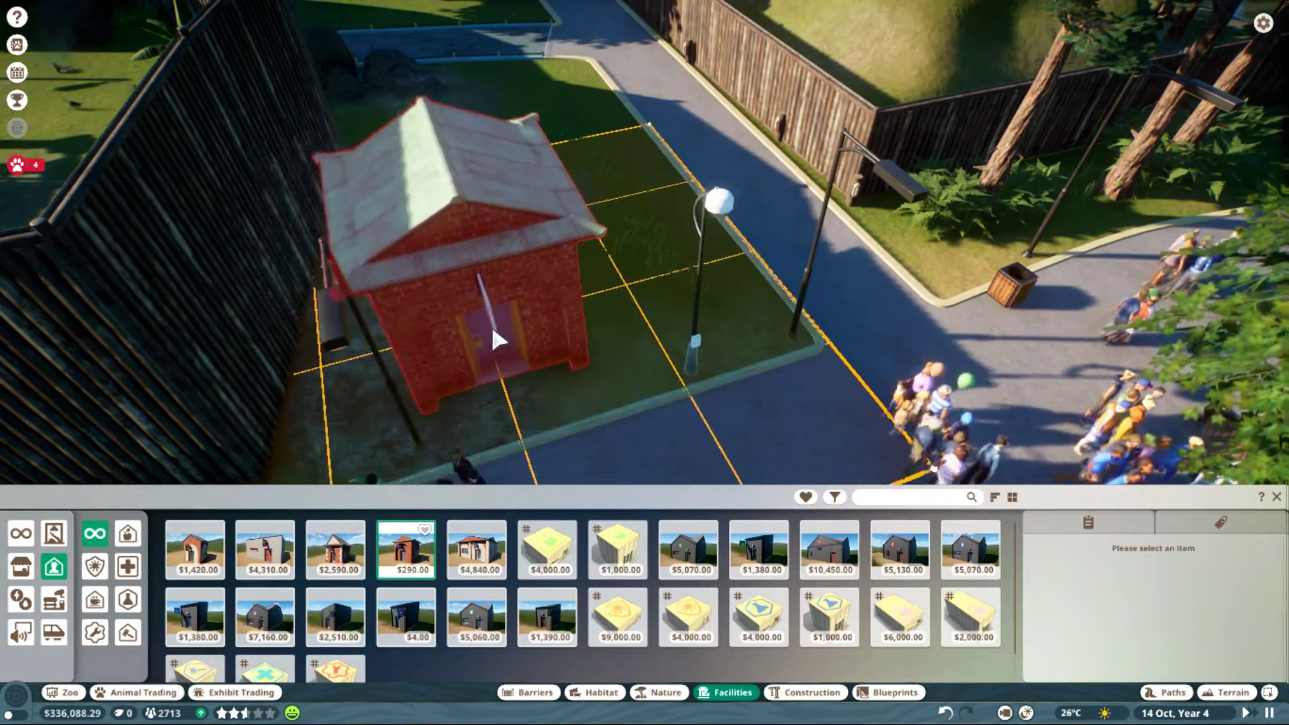
click(511, 314)
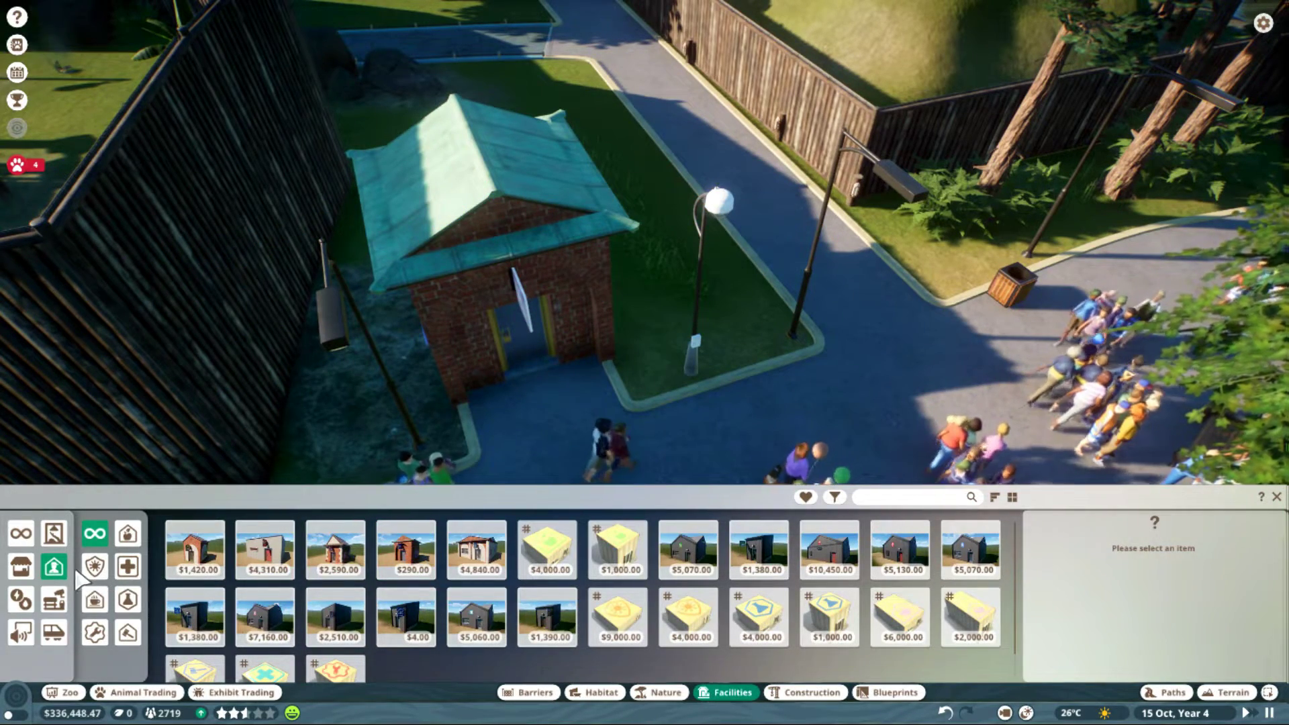
Place a Solar Panel from Utilities behind the hut and view its operational details.
click(21, 600)
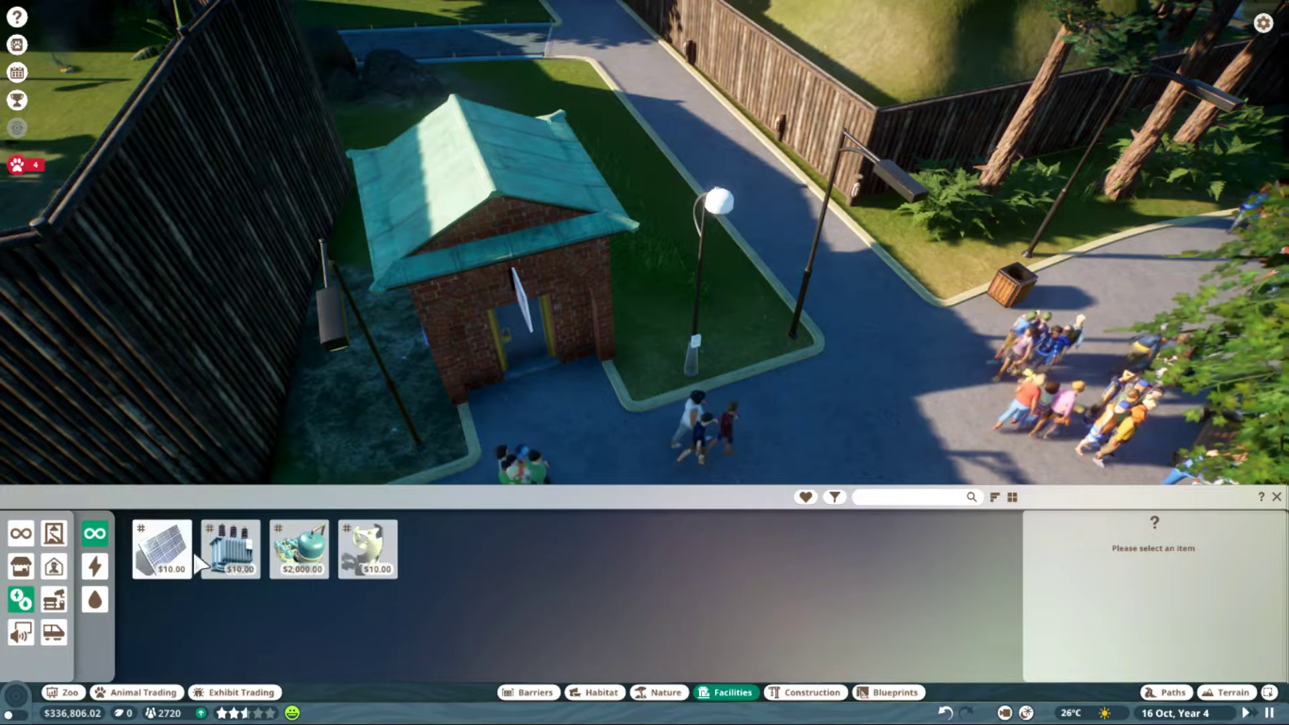
click(179, 555)
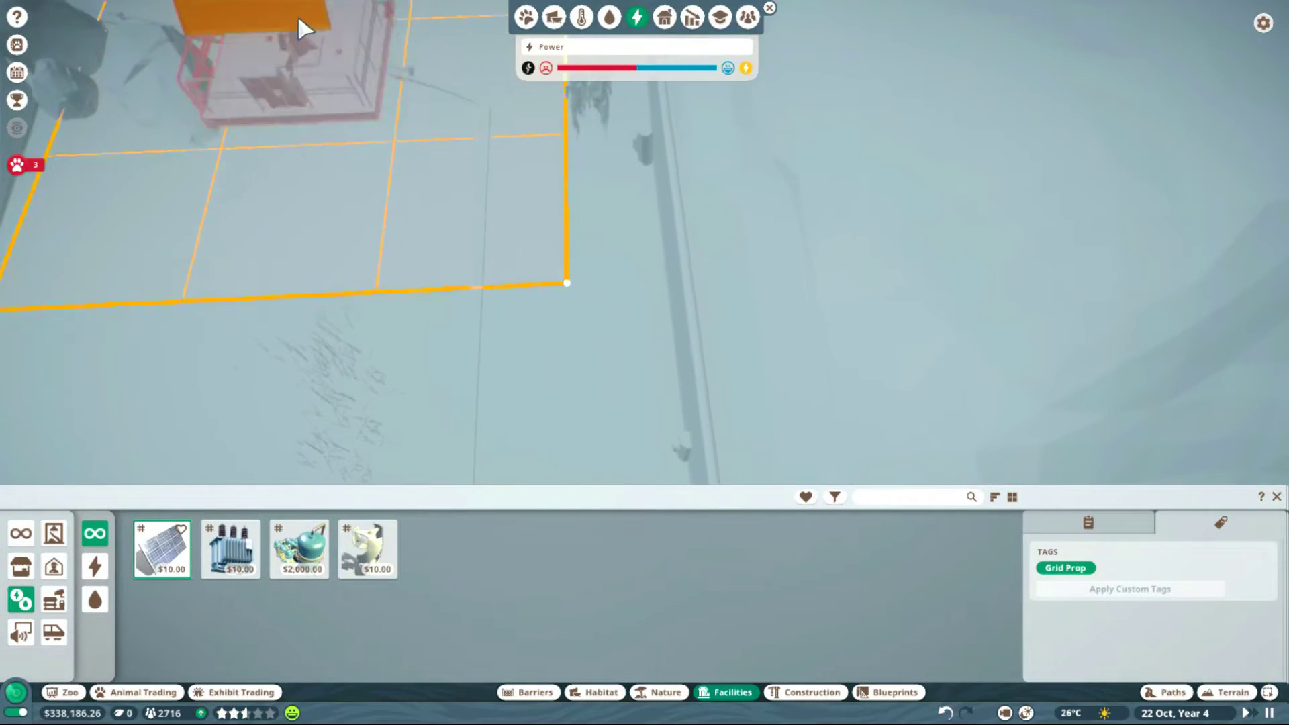
click(316, 203)
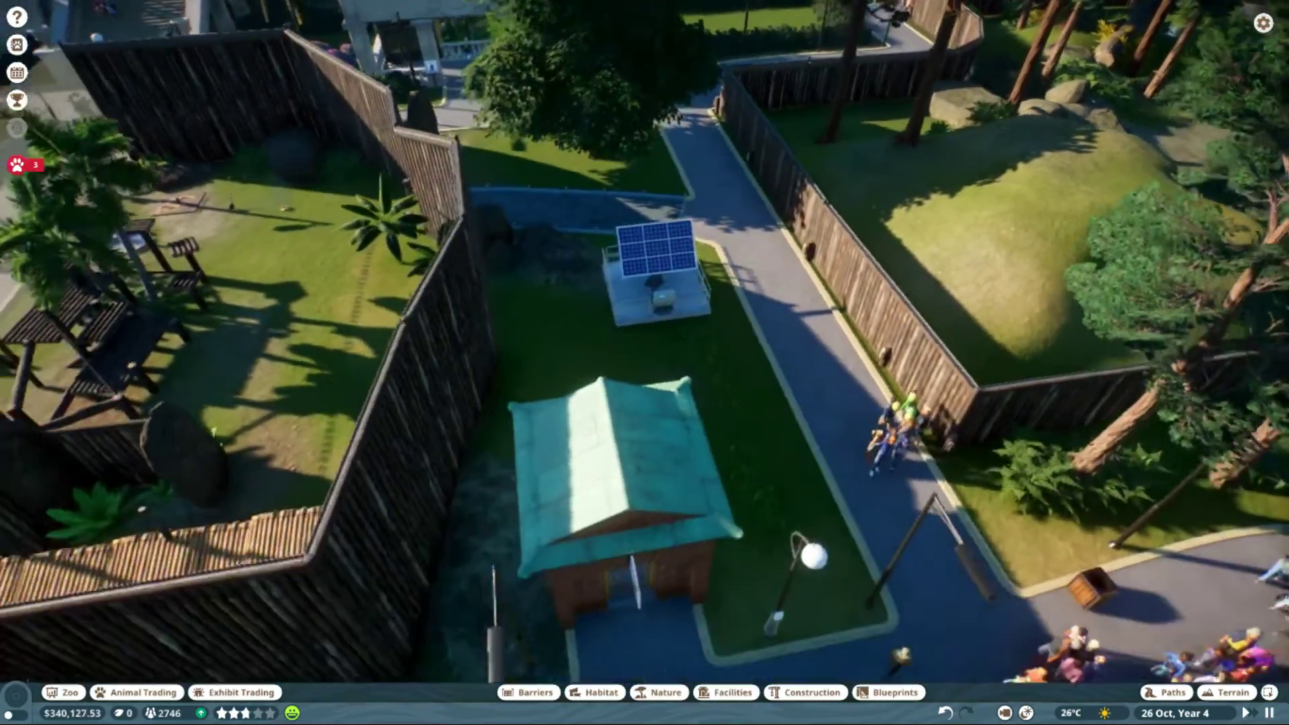
middle_click(690, 414)
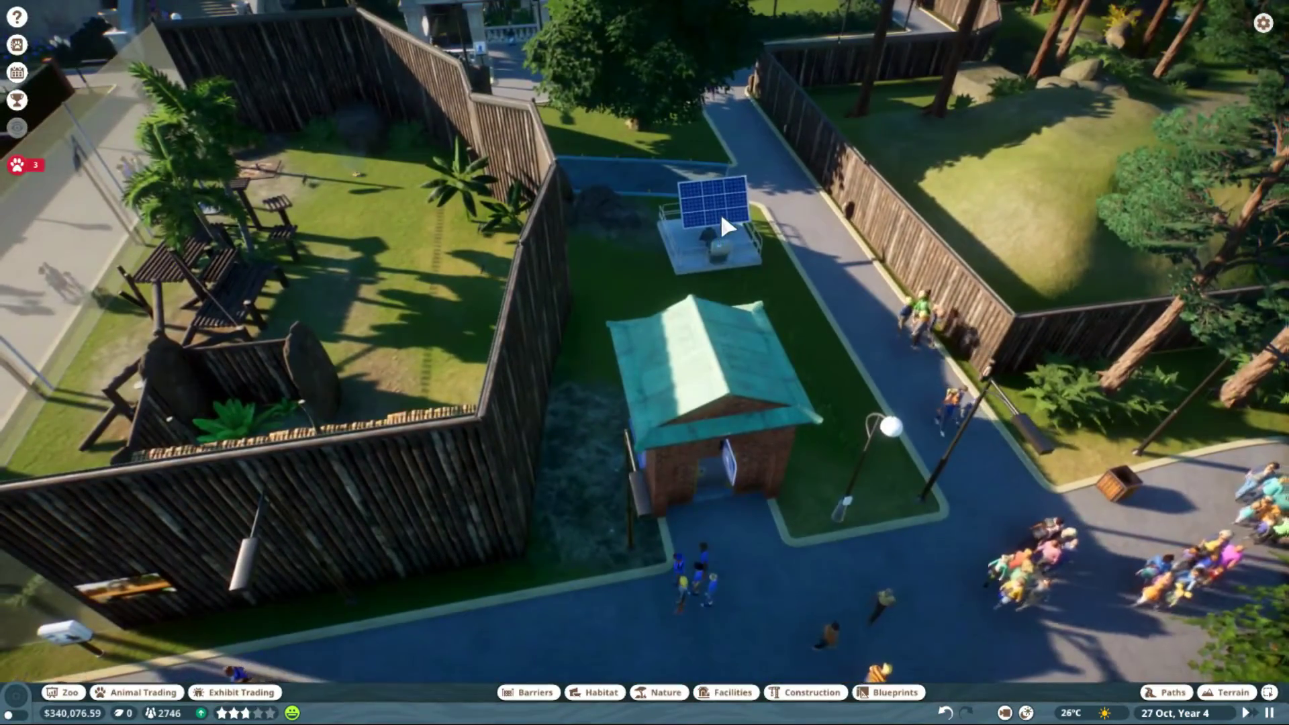
click(720, 212)
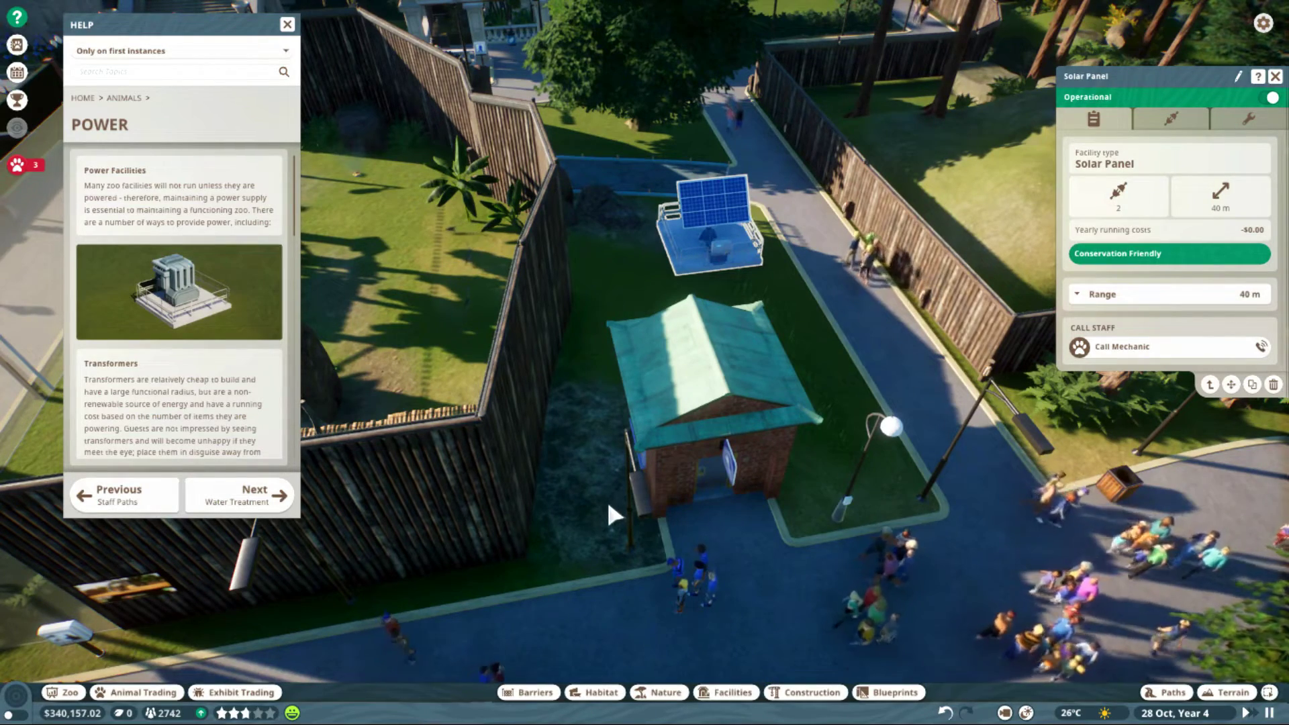
Open the green-roofed brick hut's Classic Trade Centre details.
click(691, 449)
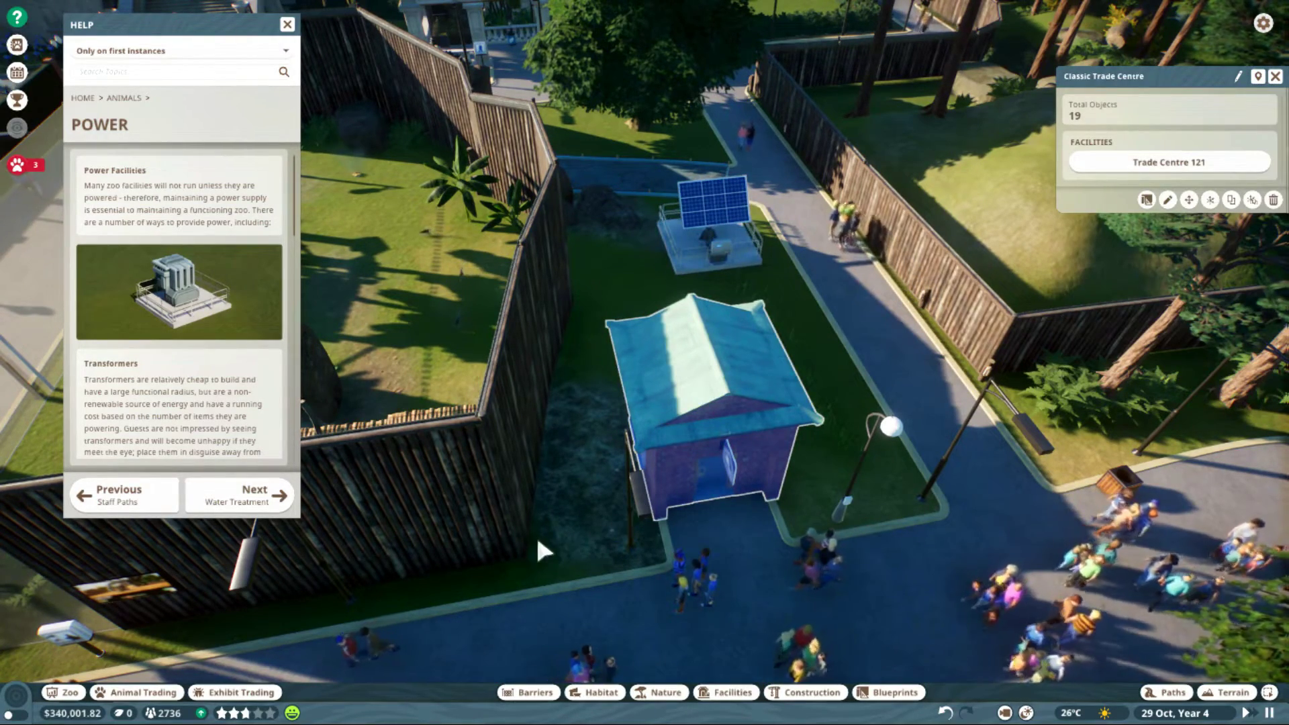